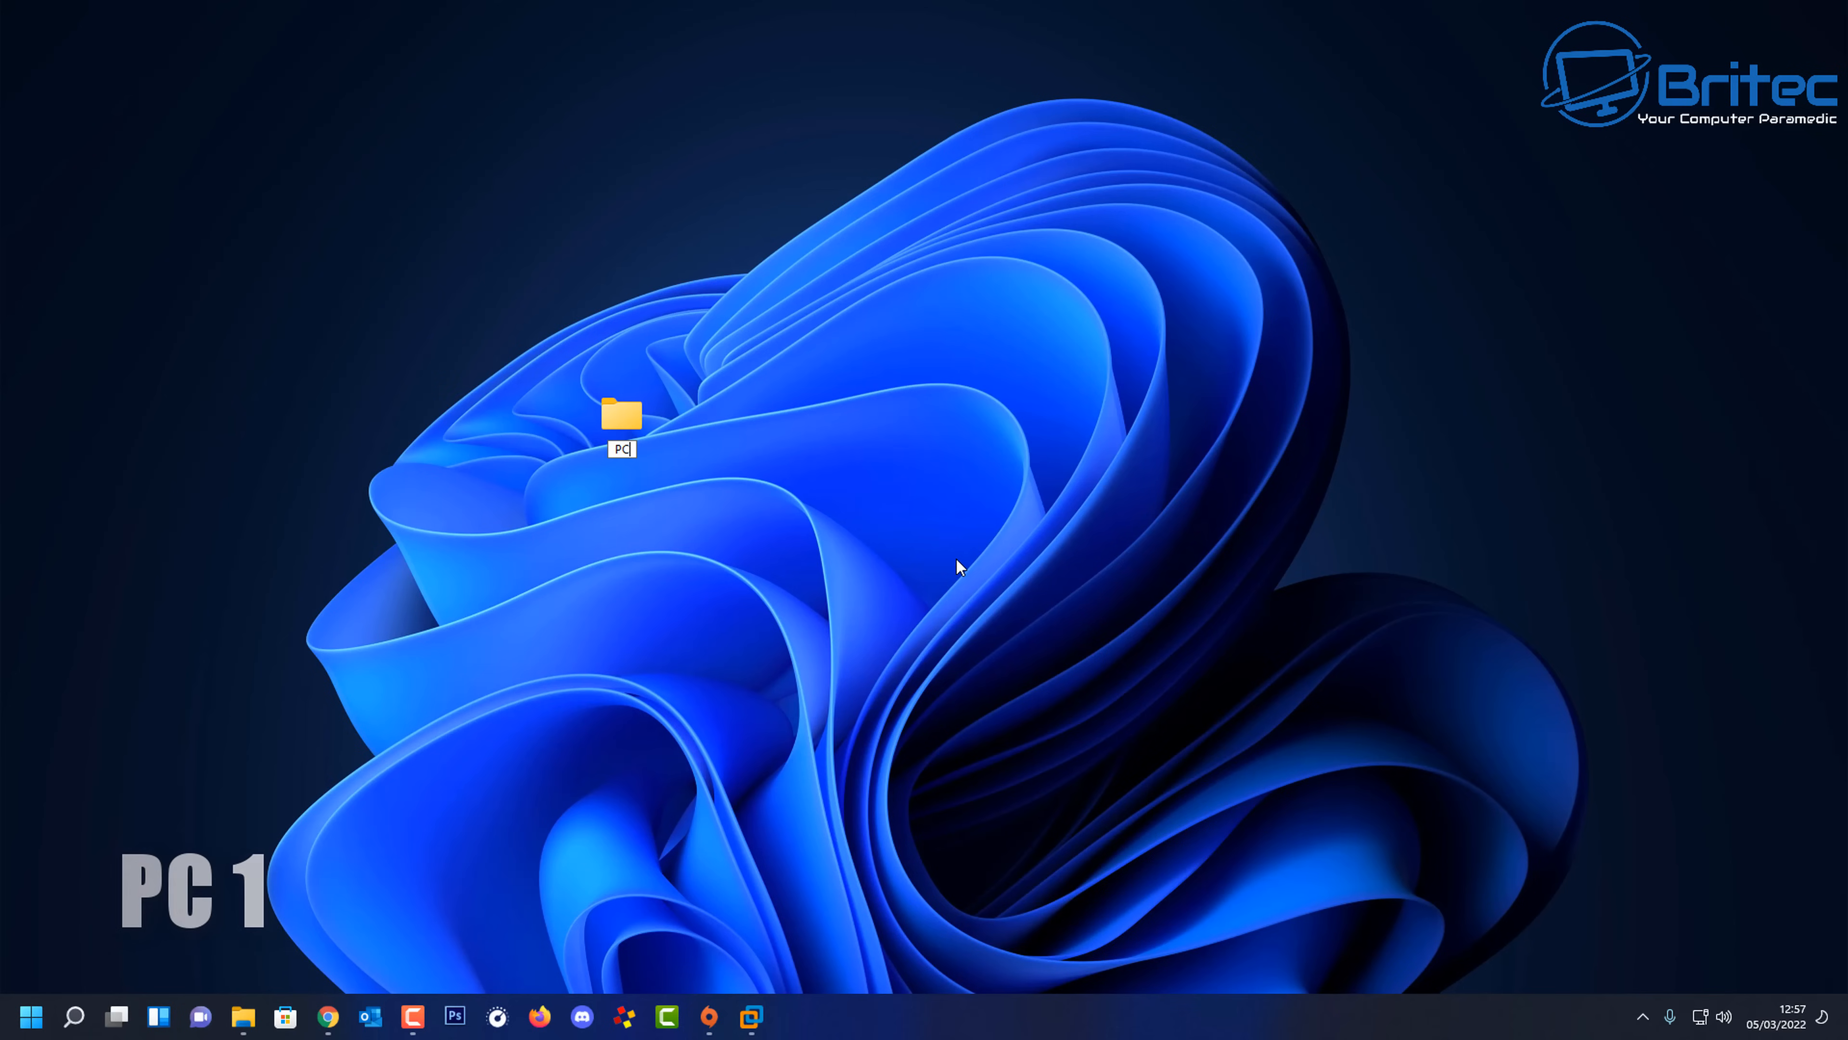
Name the new desktop folder "PC 1" and move it to the middle of the desktop.
type("1")
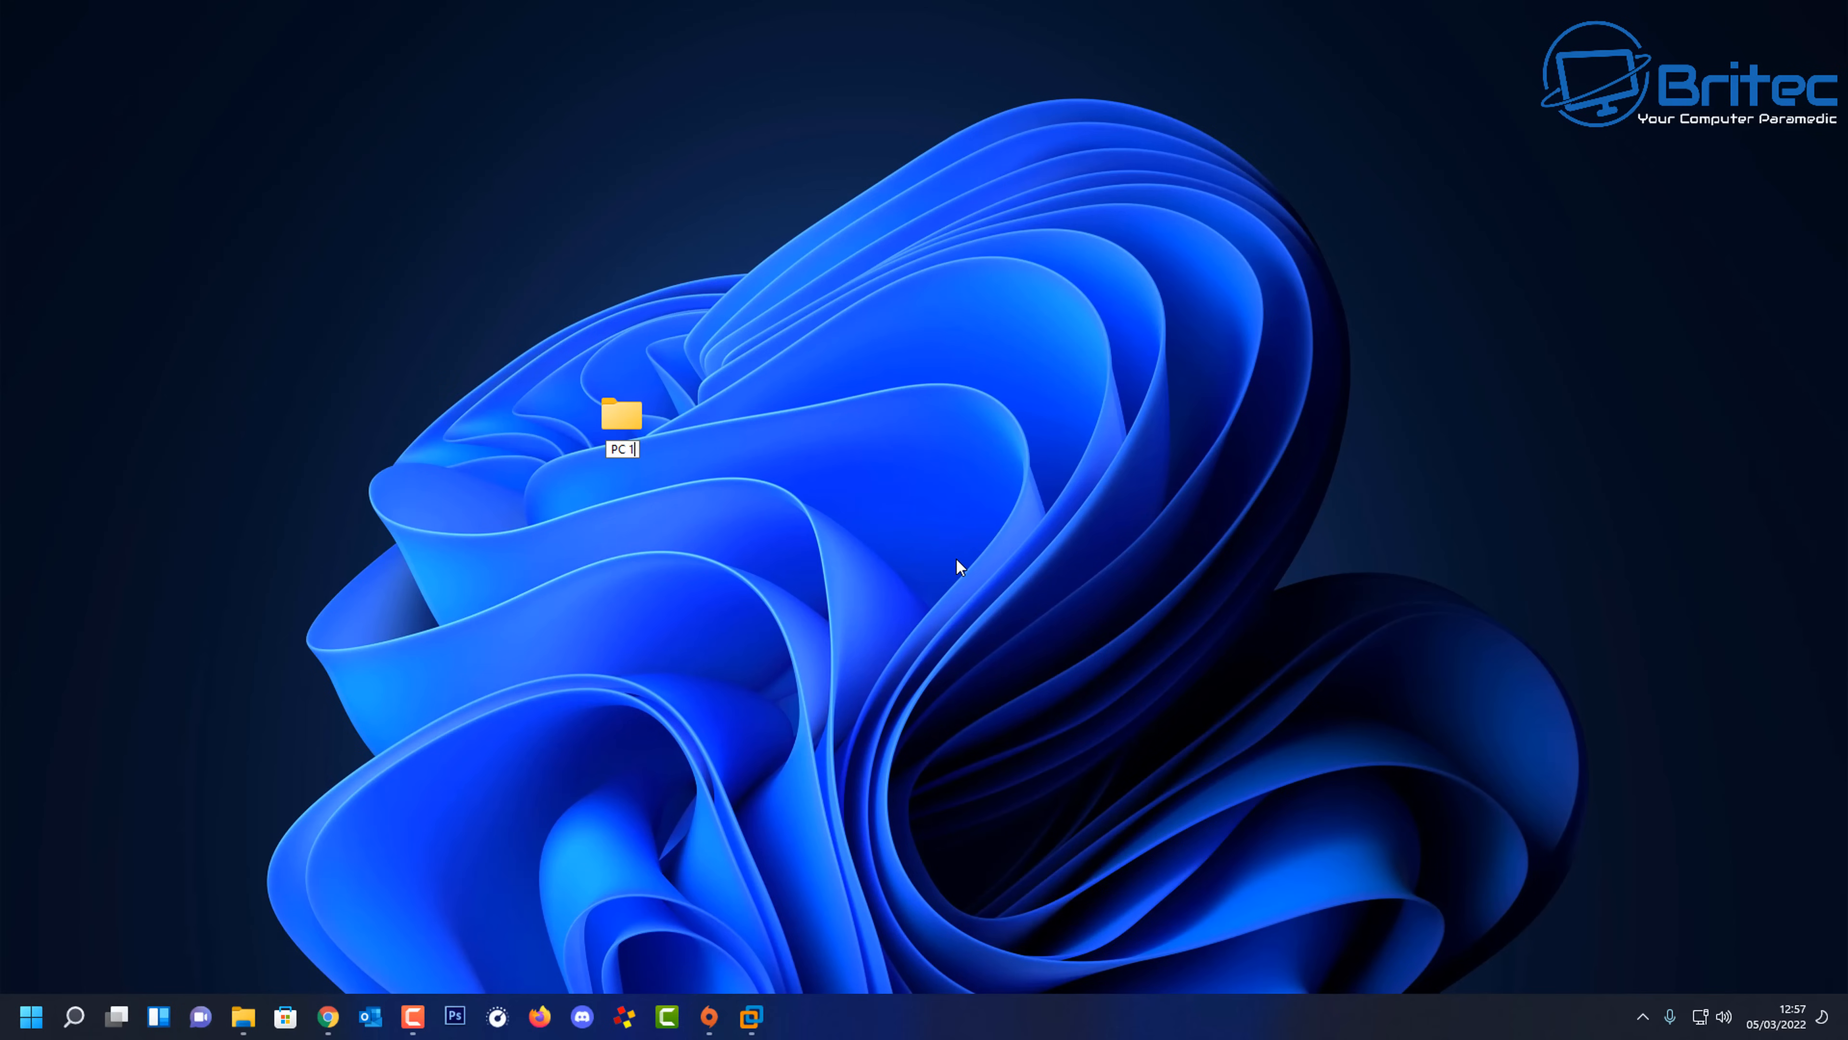
left_click(872, 540)
left_click_drag(637, 420, 925, 431)
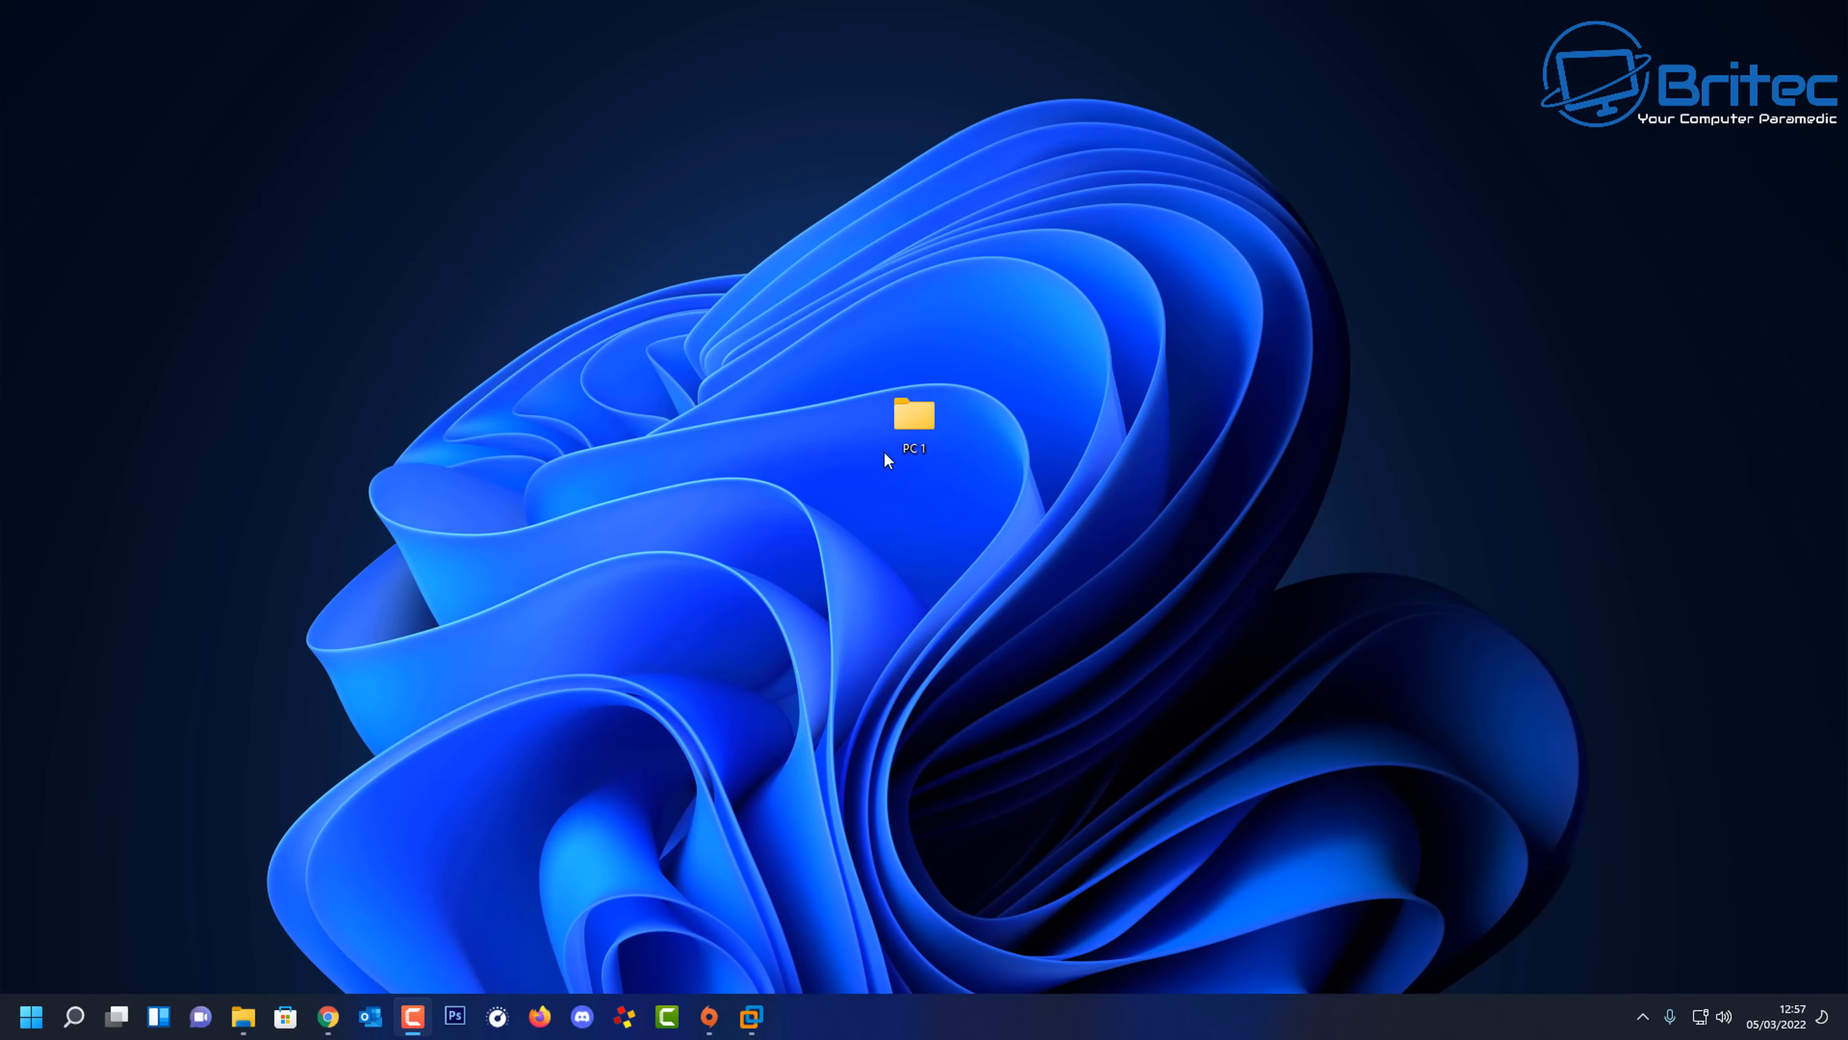
Create a text document named "Hello world" inside the PC 1 folder.
double_click(910, 431)
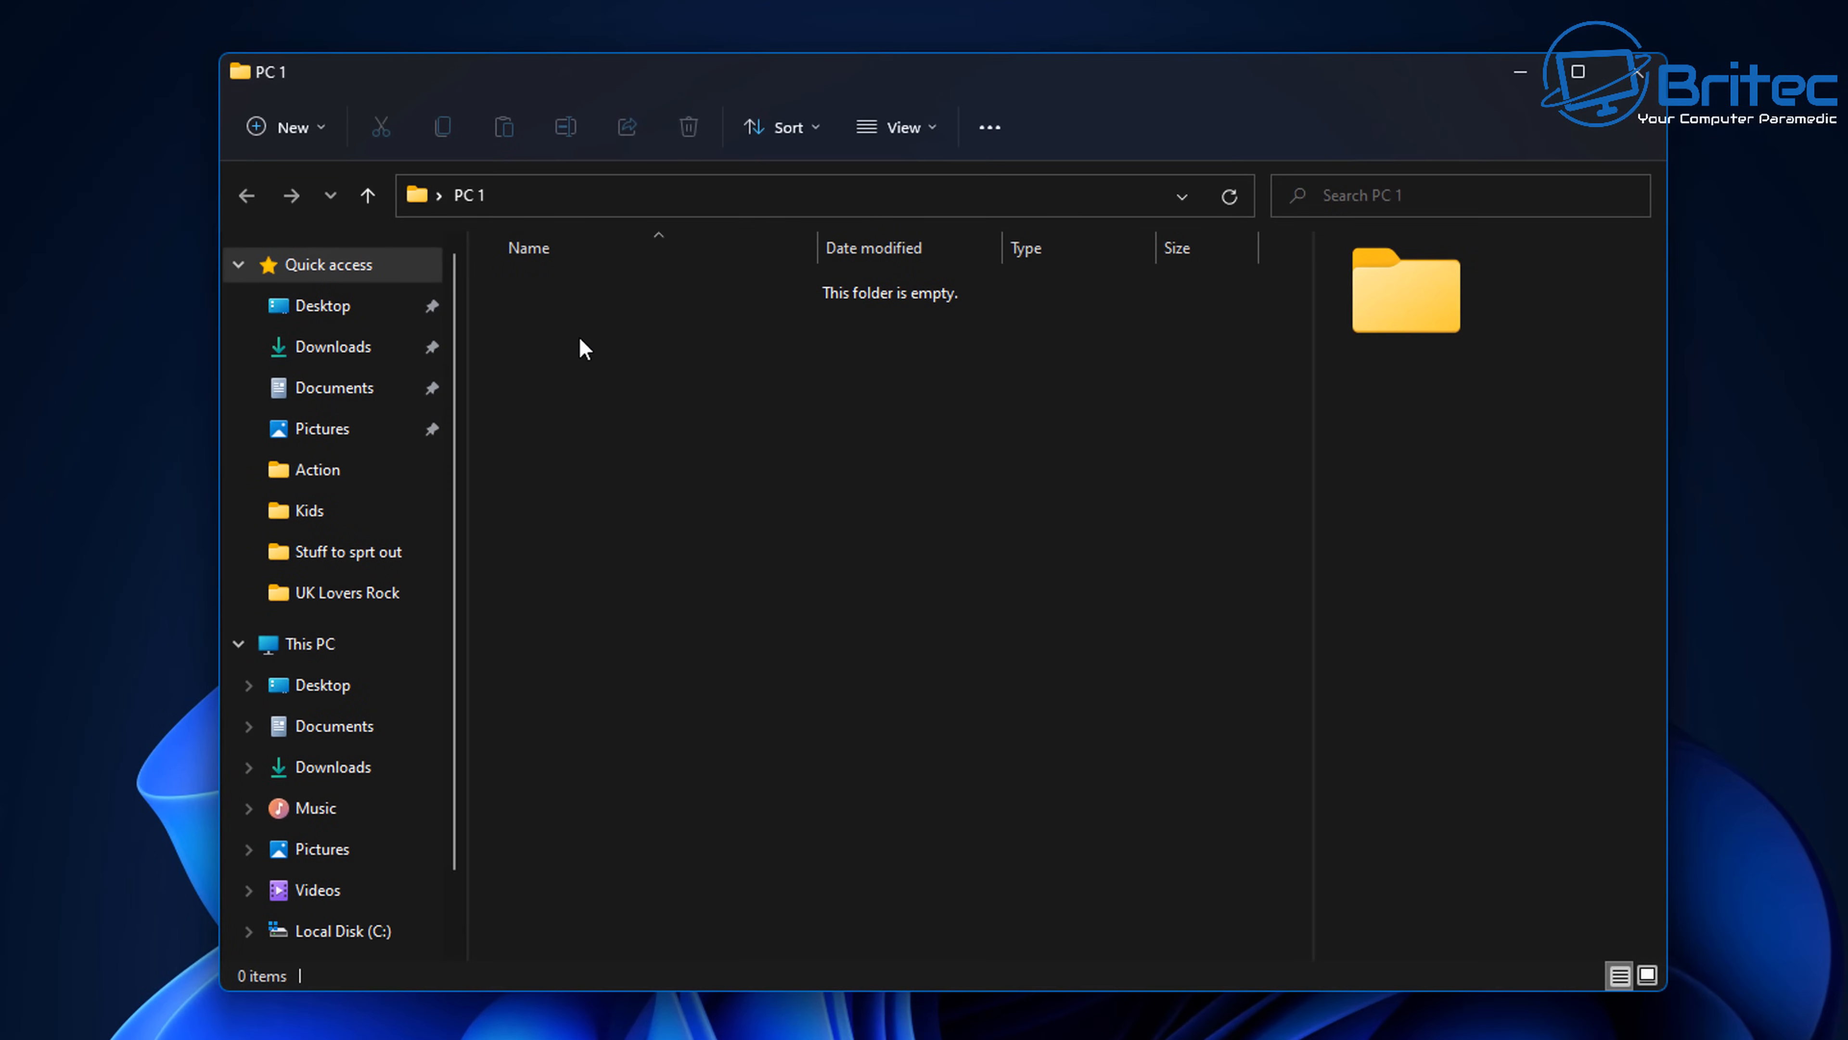
right_click(579, 336)
mouse_move(700, 560)
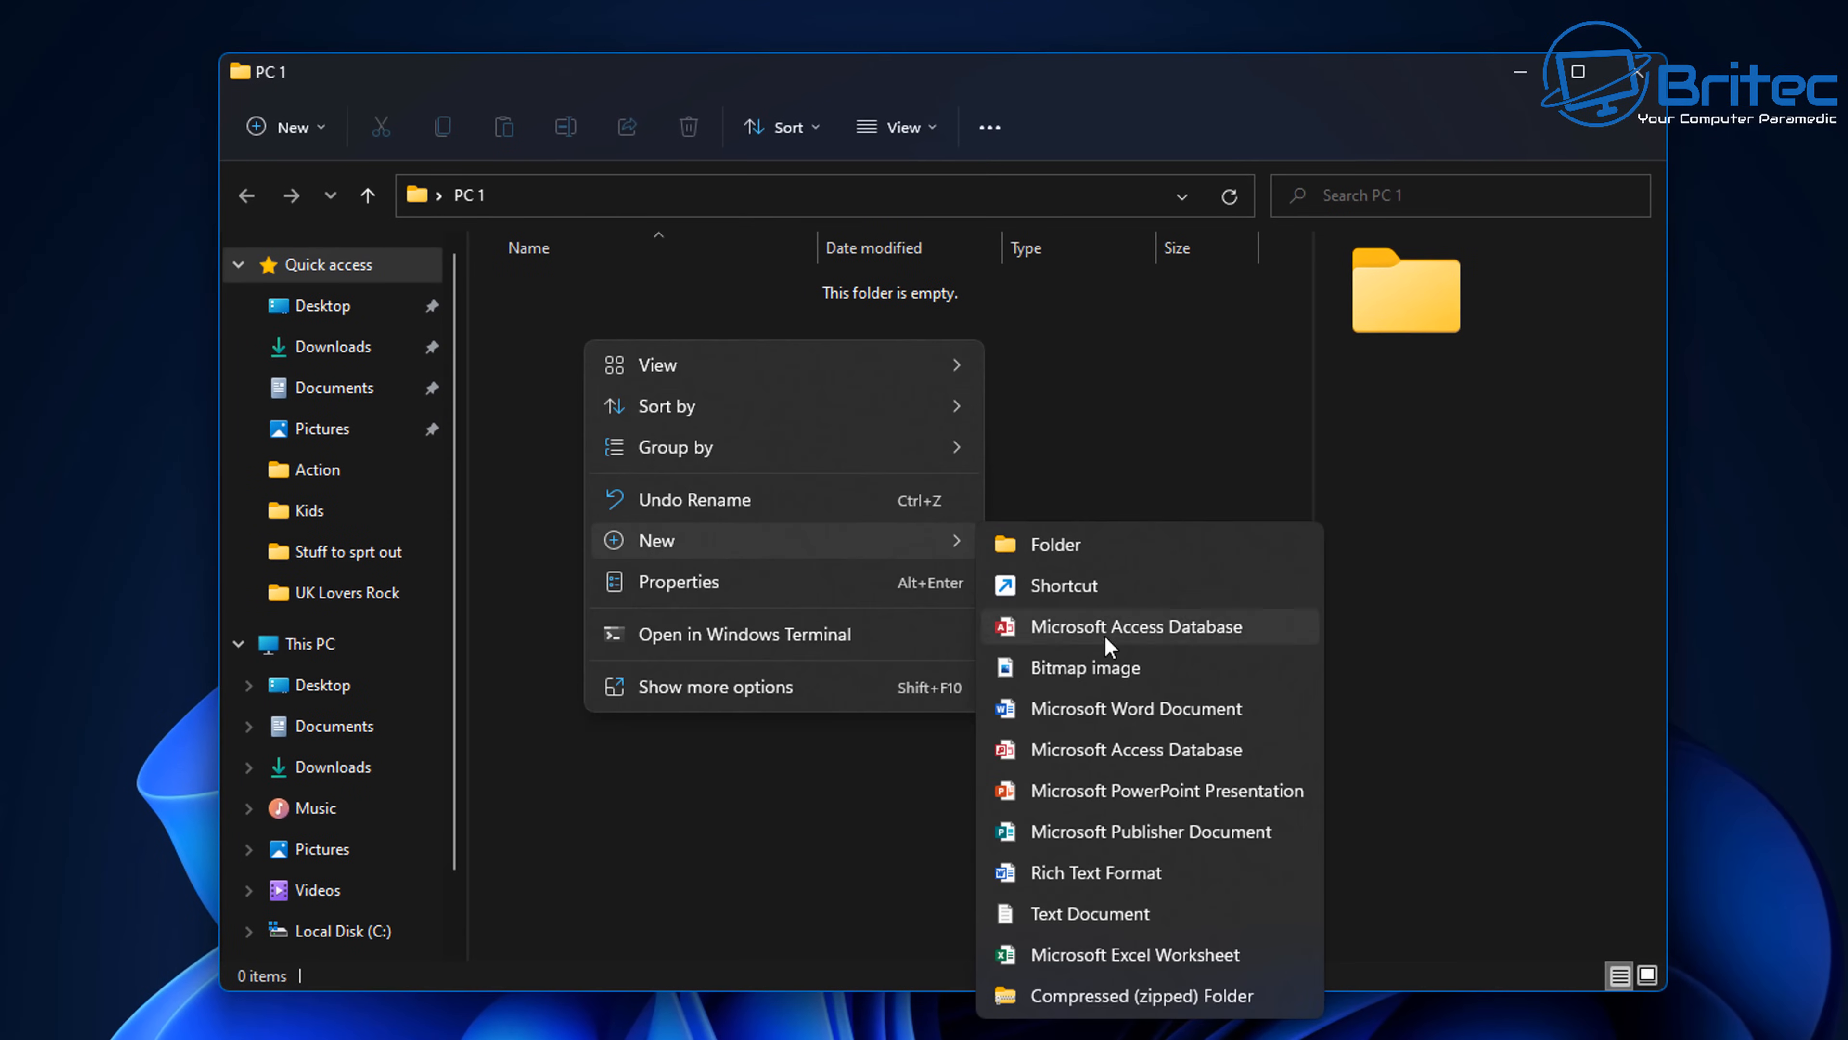
left_click(1062, 913)
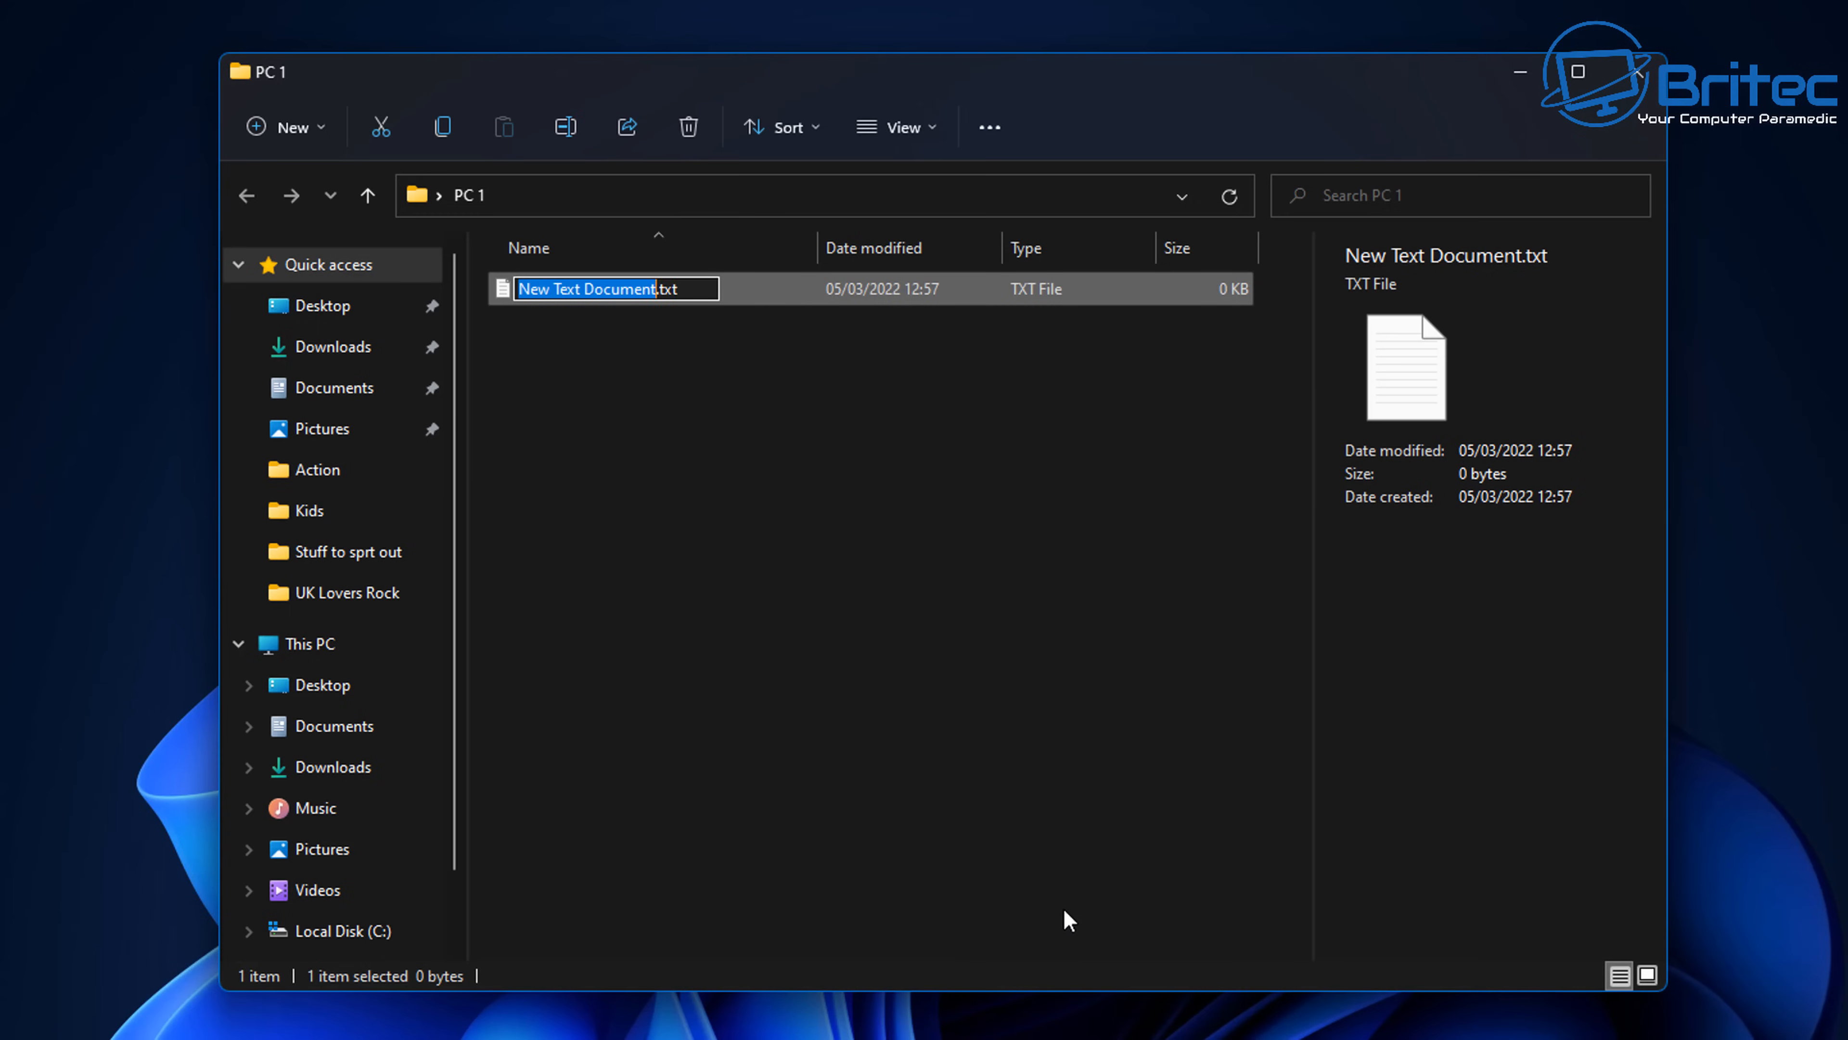
type("Hellow")
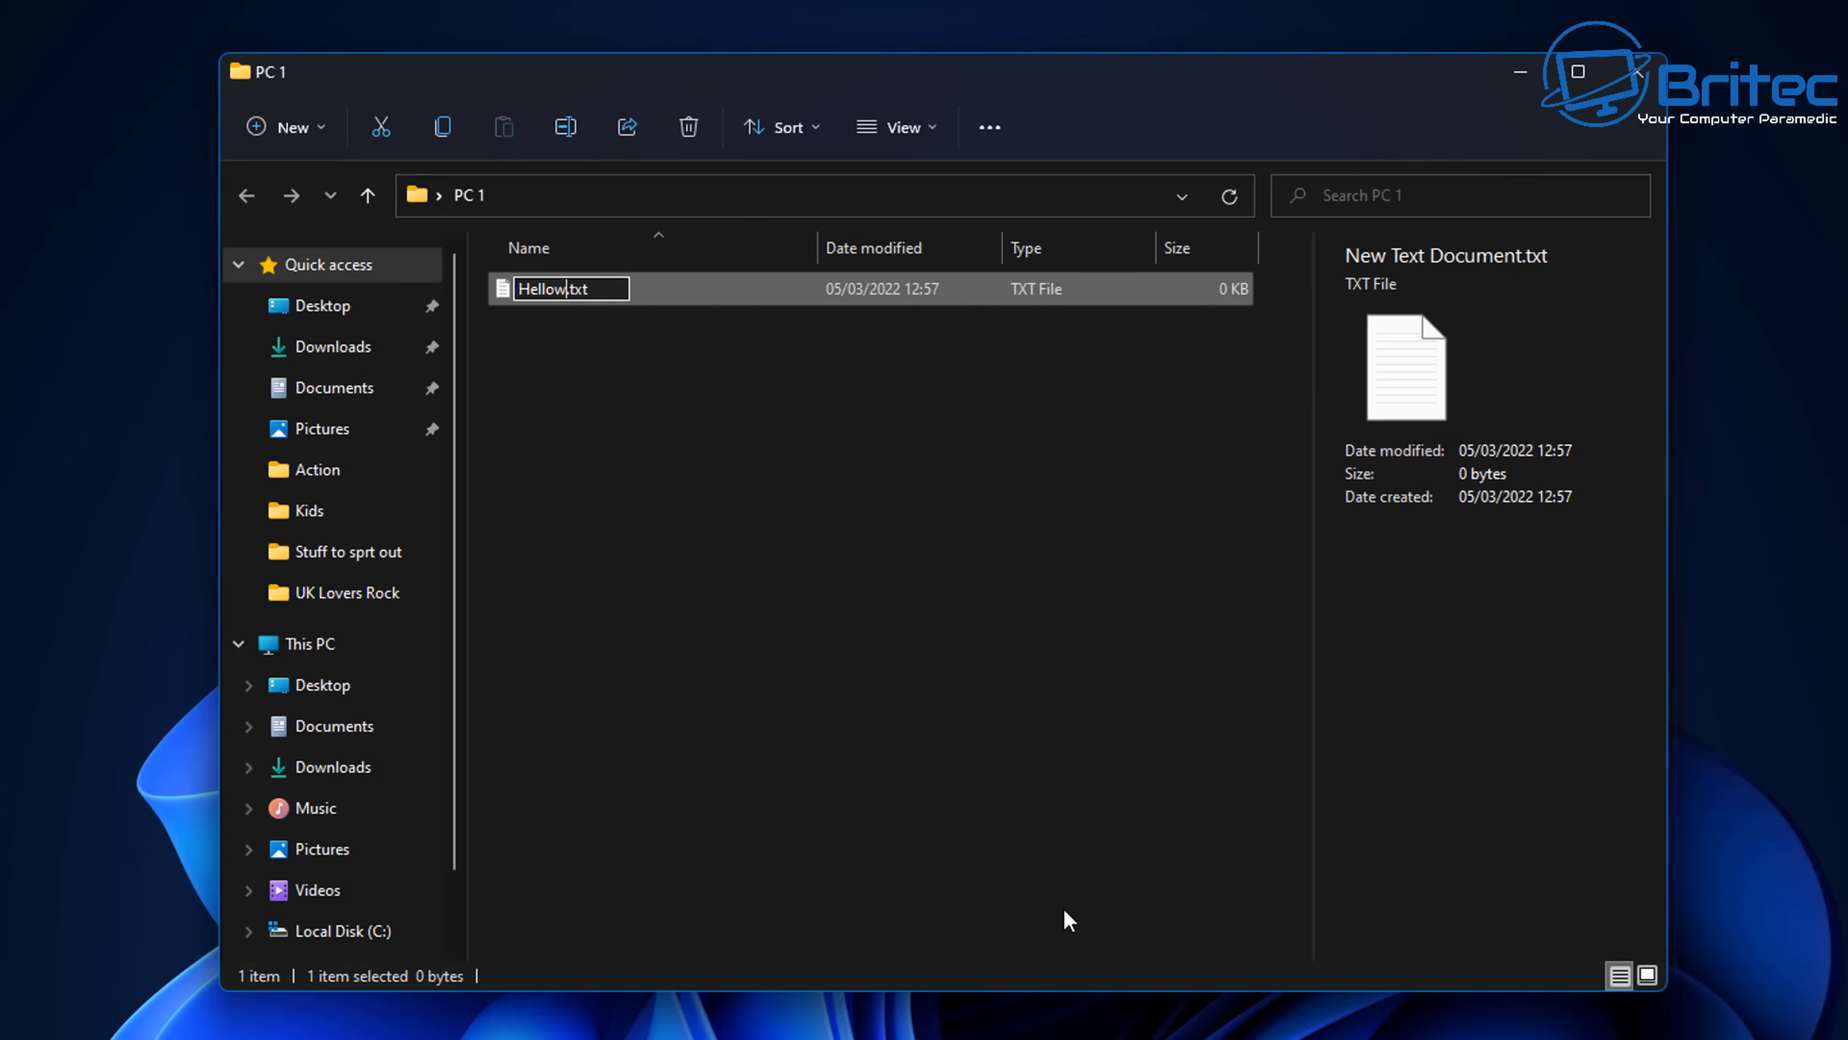
key("BackSpace")
type("world")
left_click(596, 446)
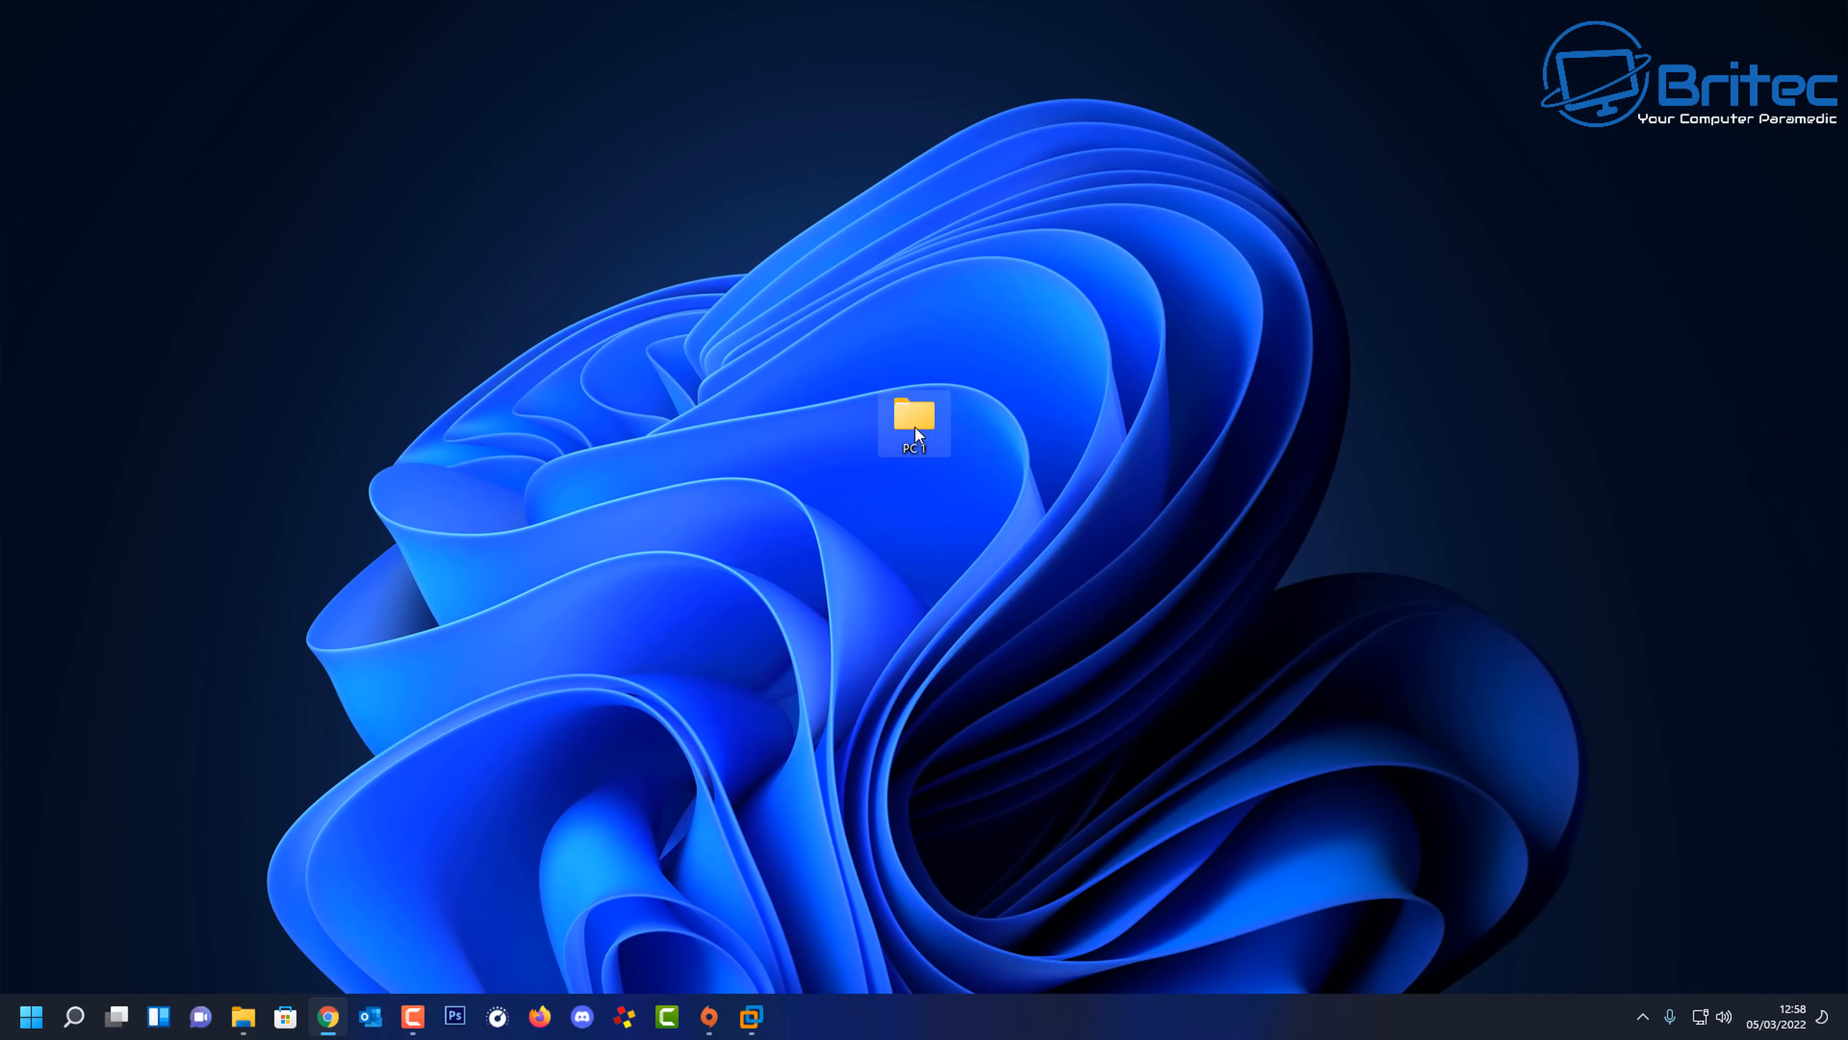
Check the Ethernet connection's network profile type in the Network & internet settings, then open the advanced network settings.
left_click(30, 1015)
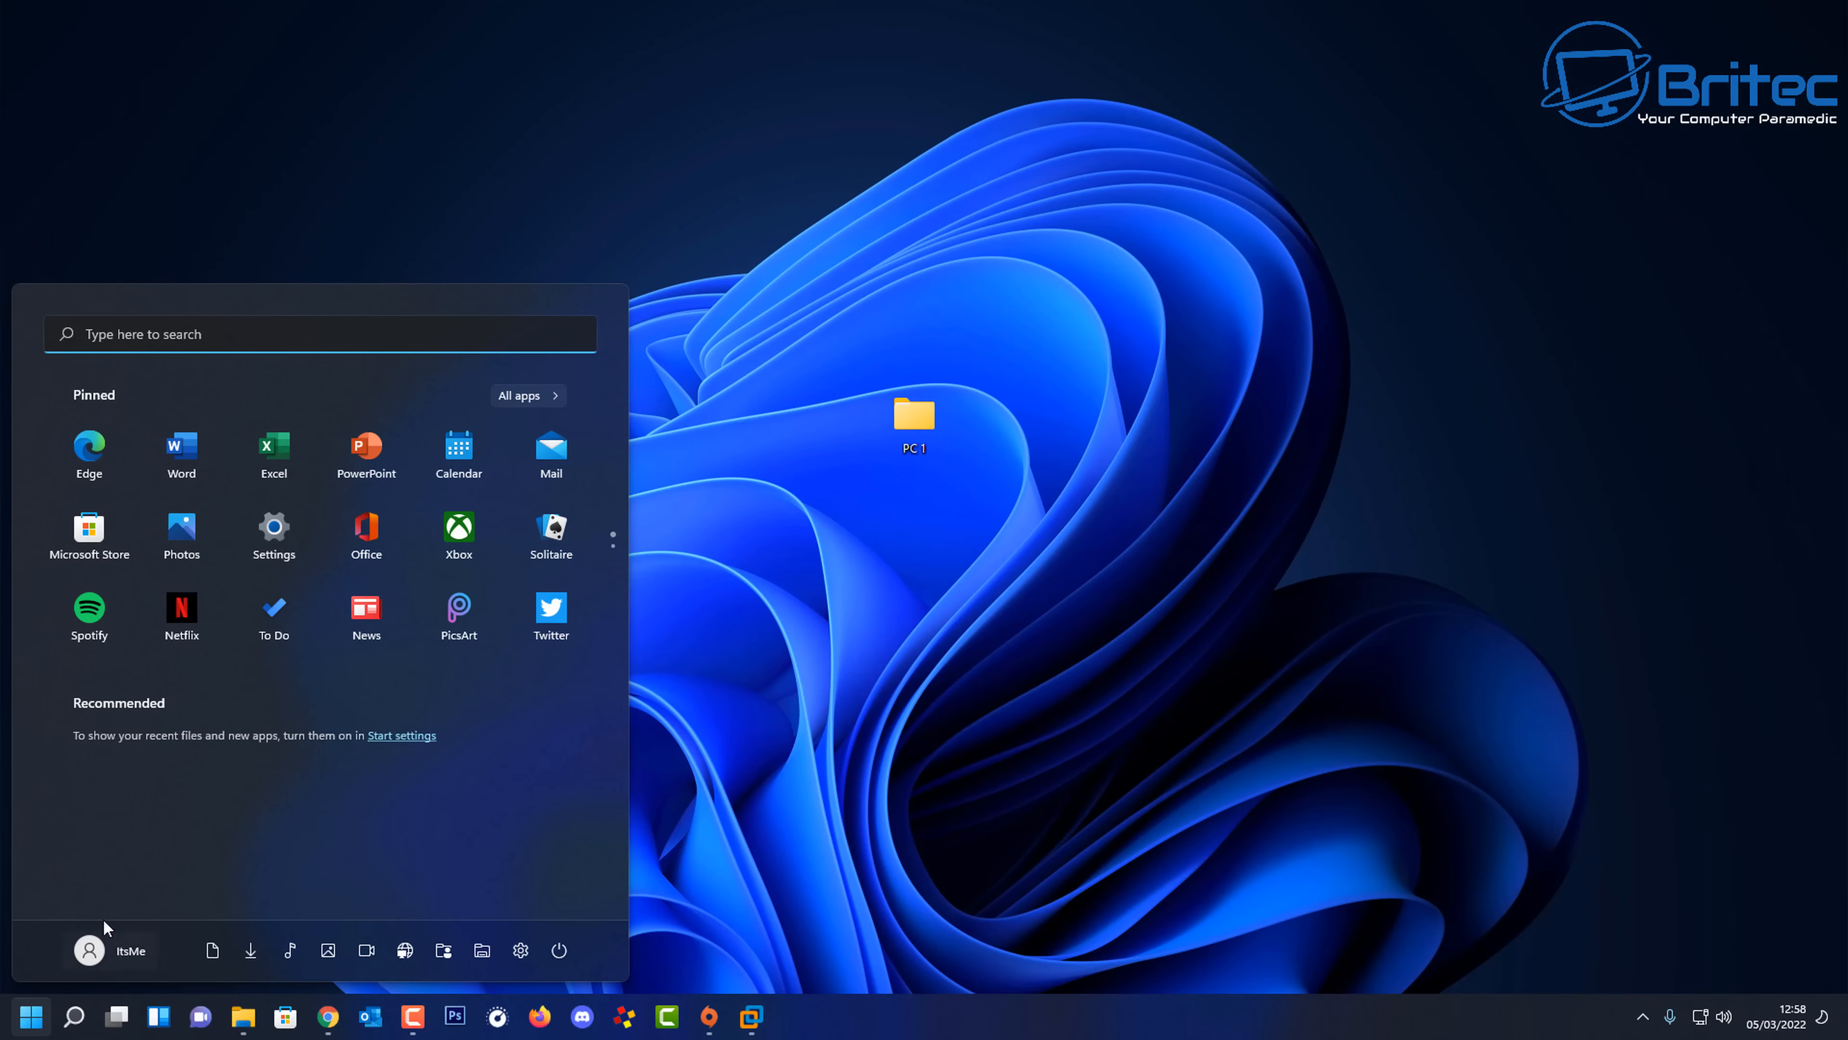
left_click(275, 527)
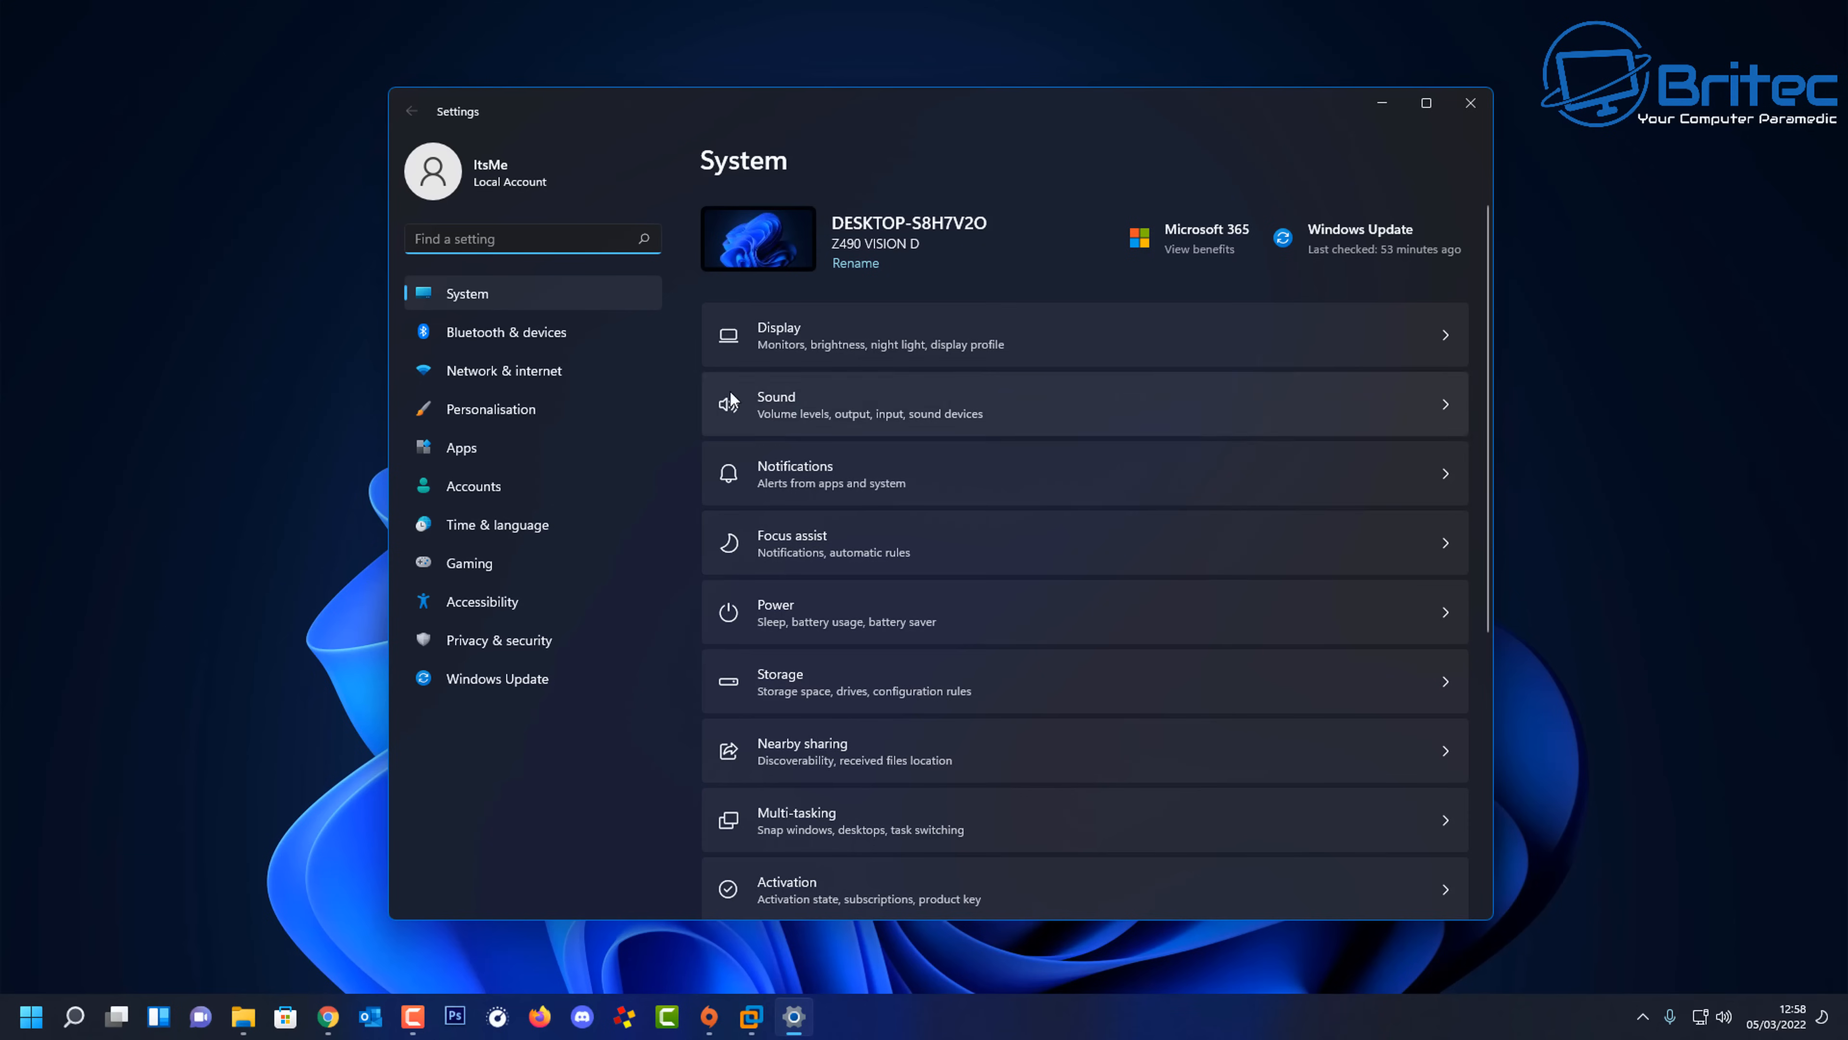
left_click(519, 380)
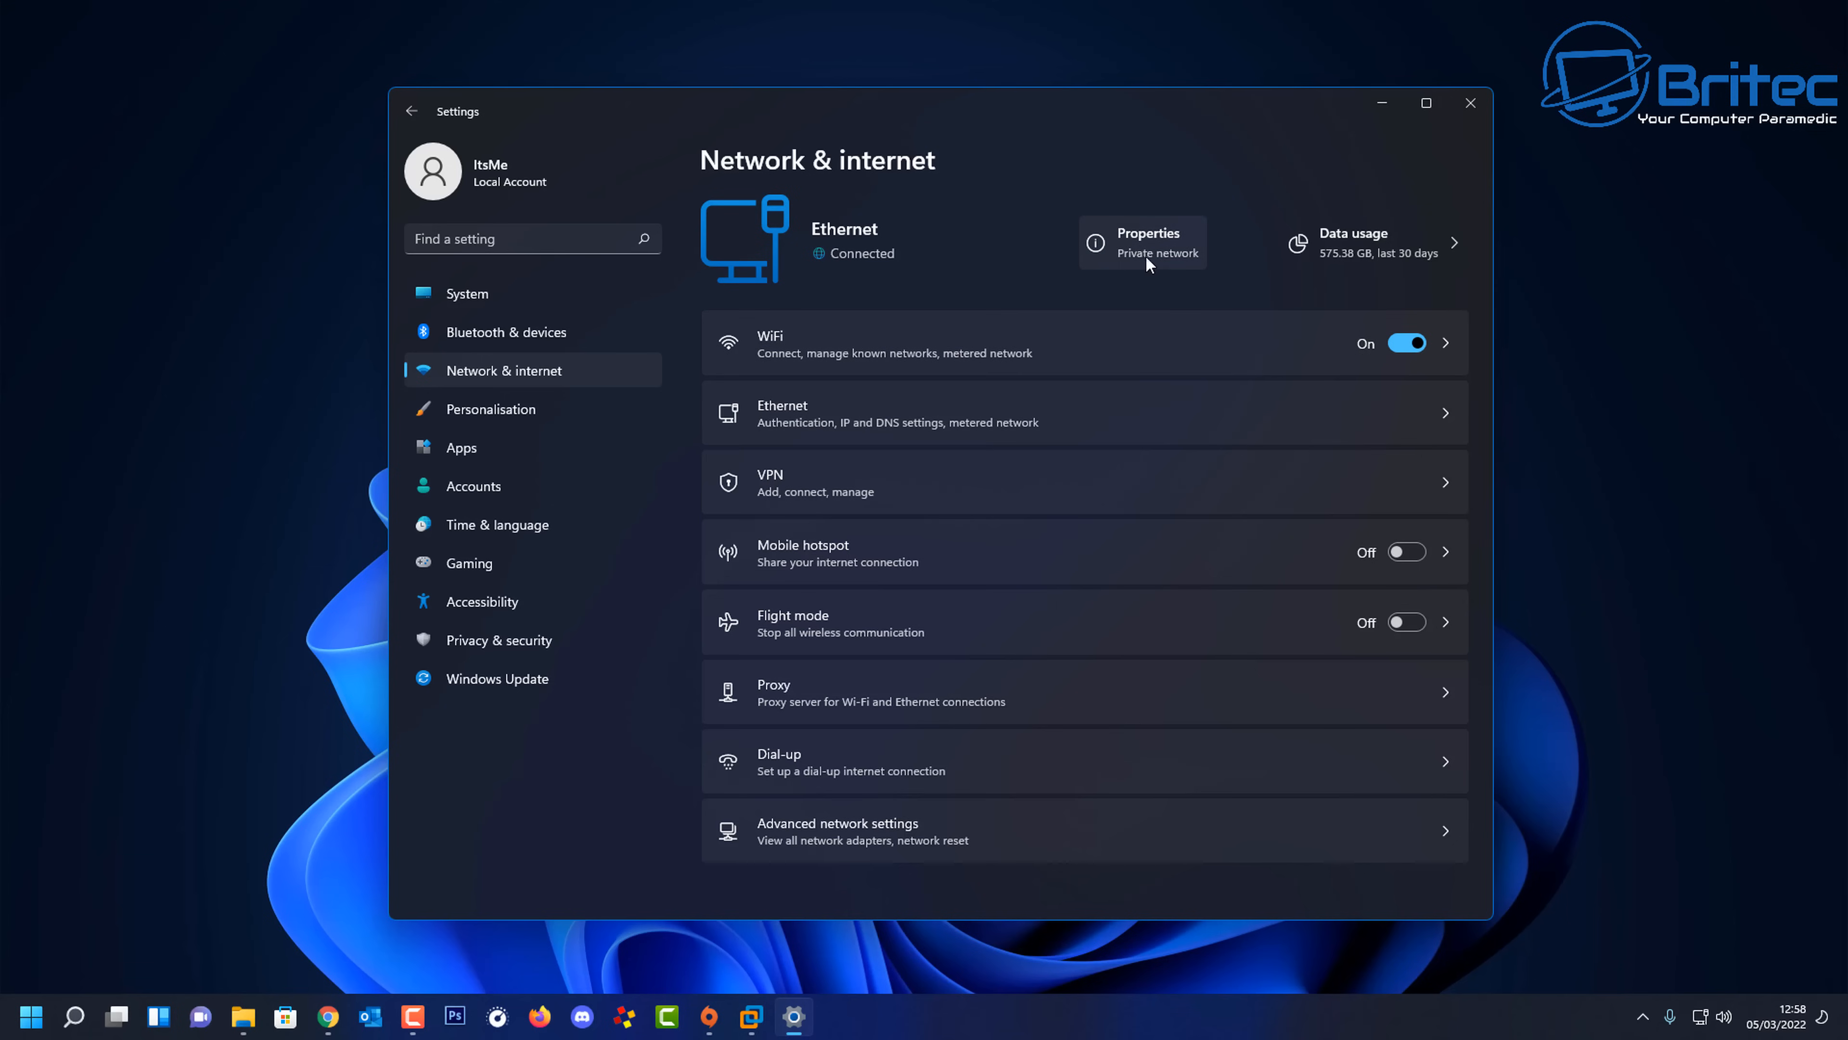
left_click(879, 401)
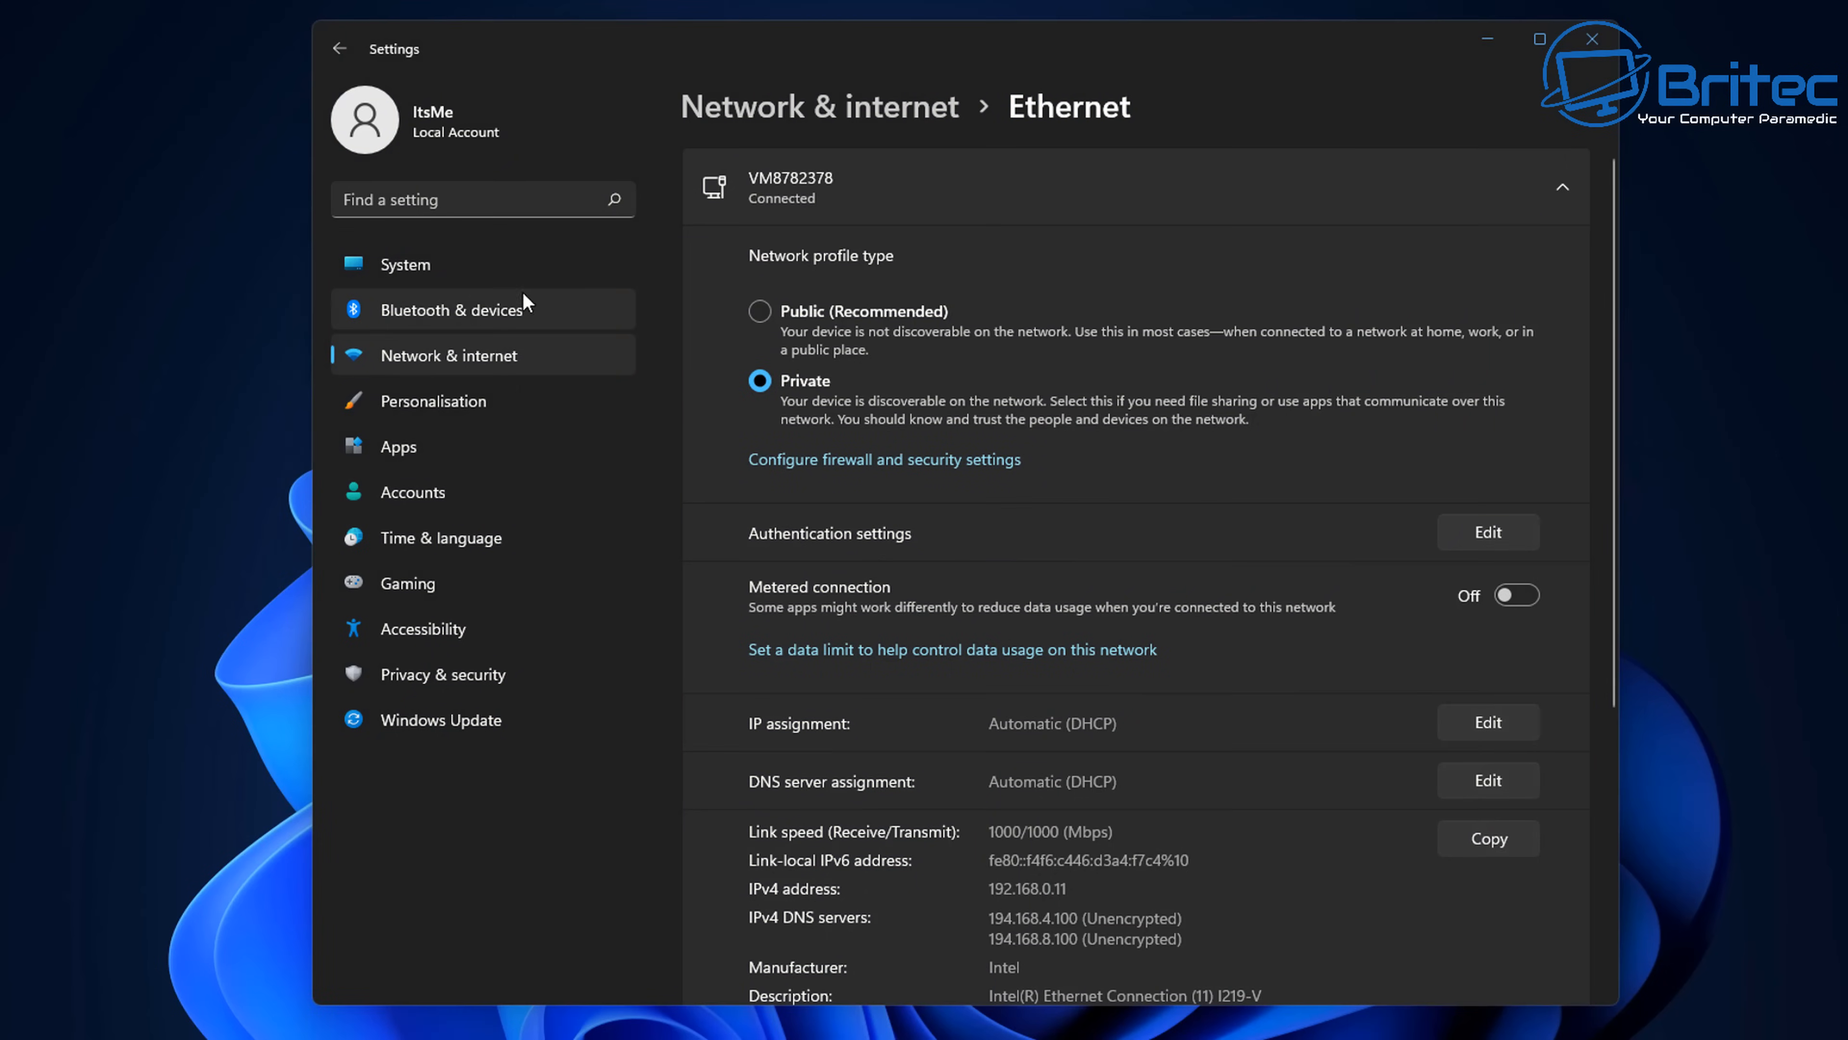
left_click(452, 349)
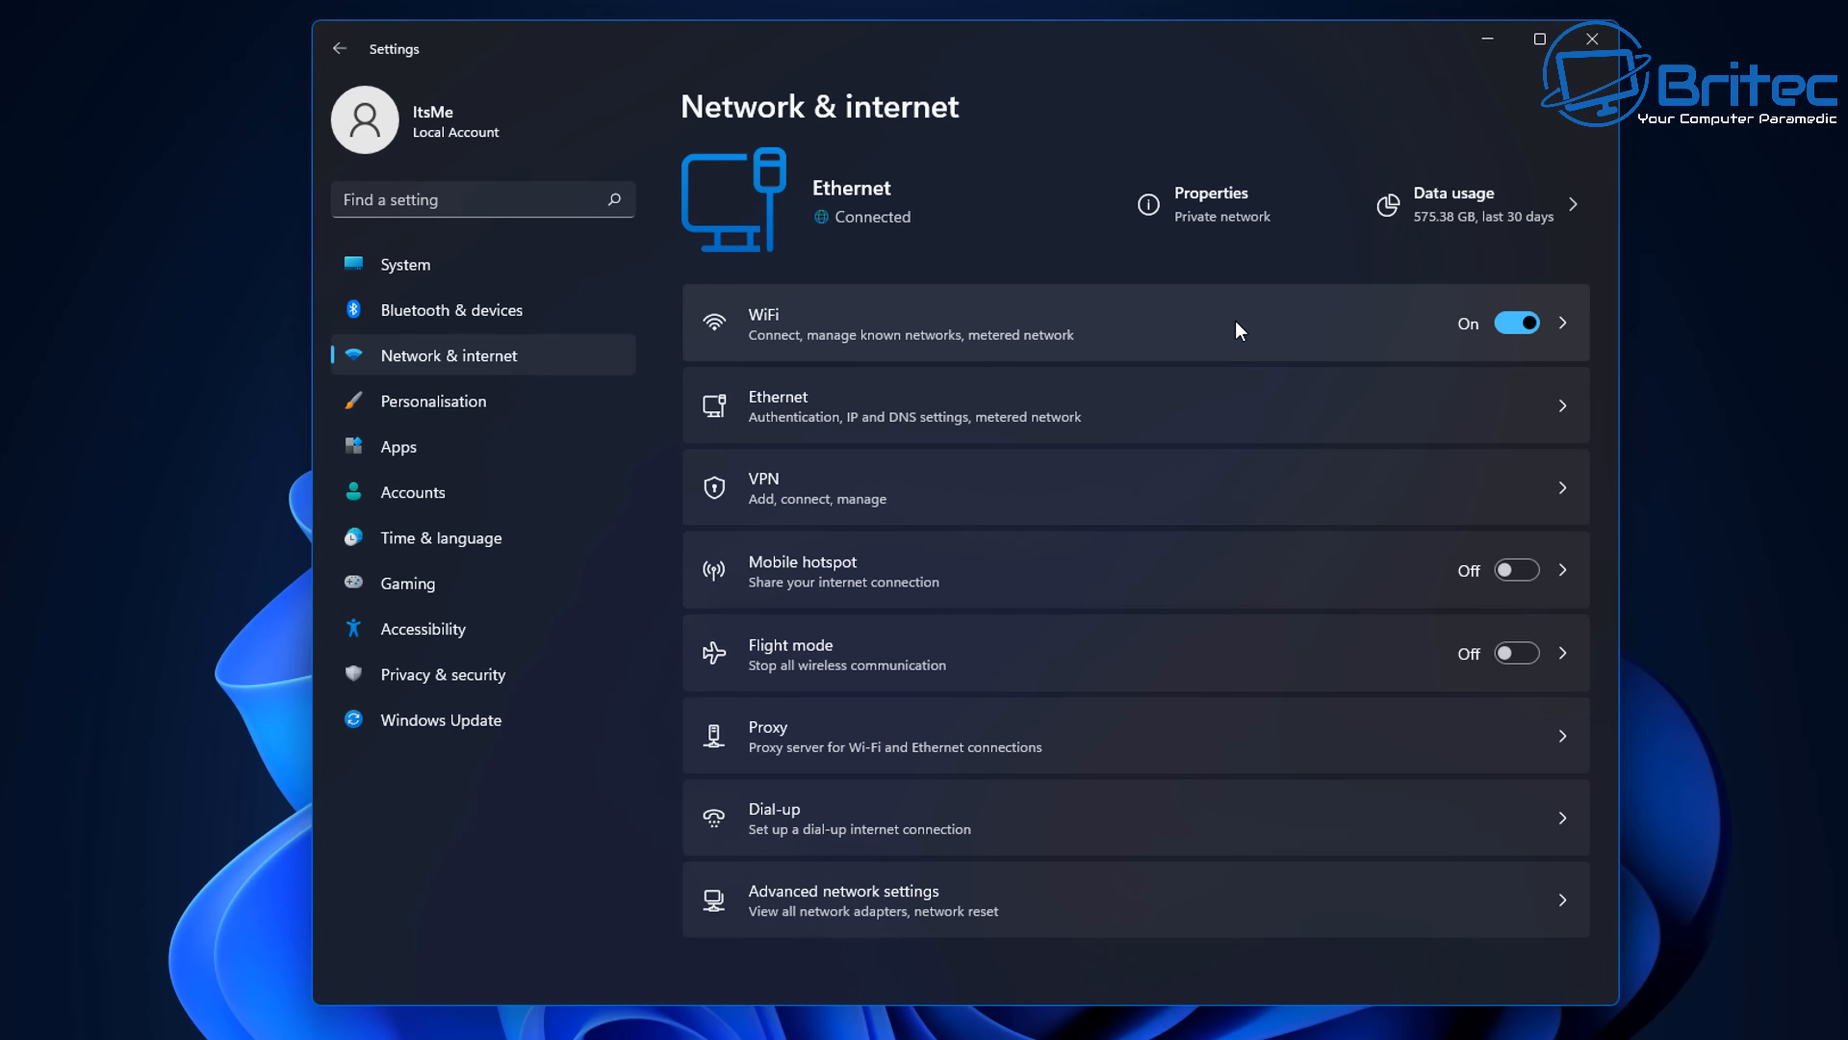
left_click(1058, 896)
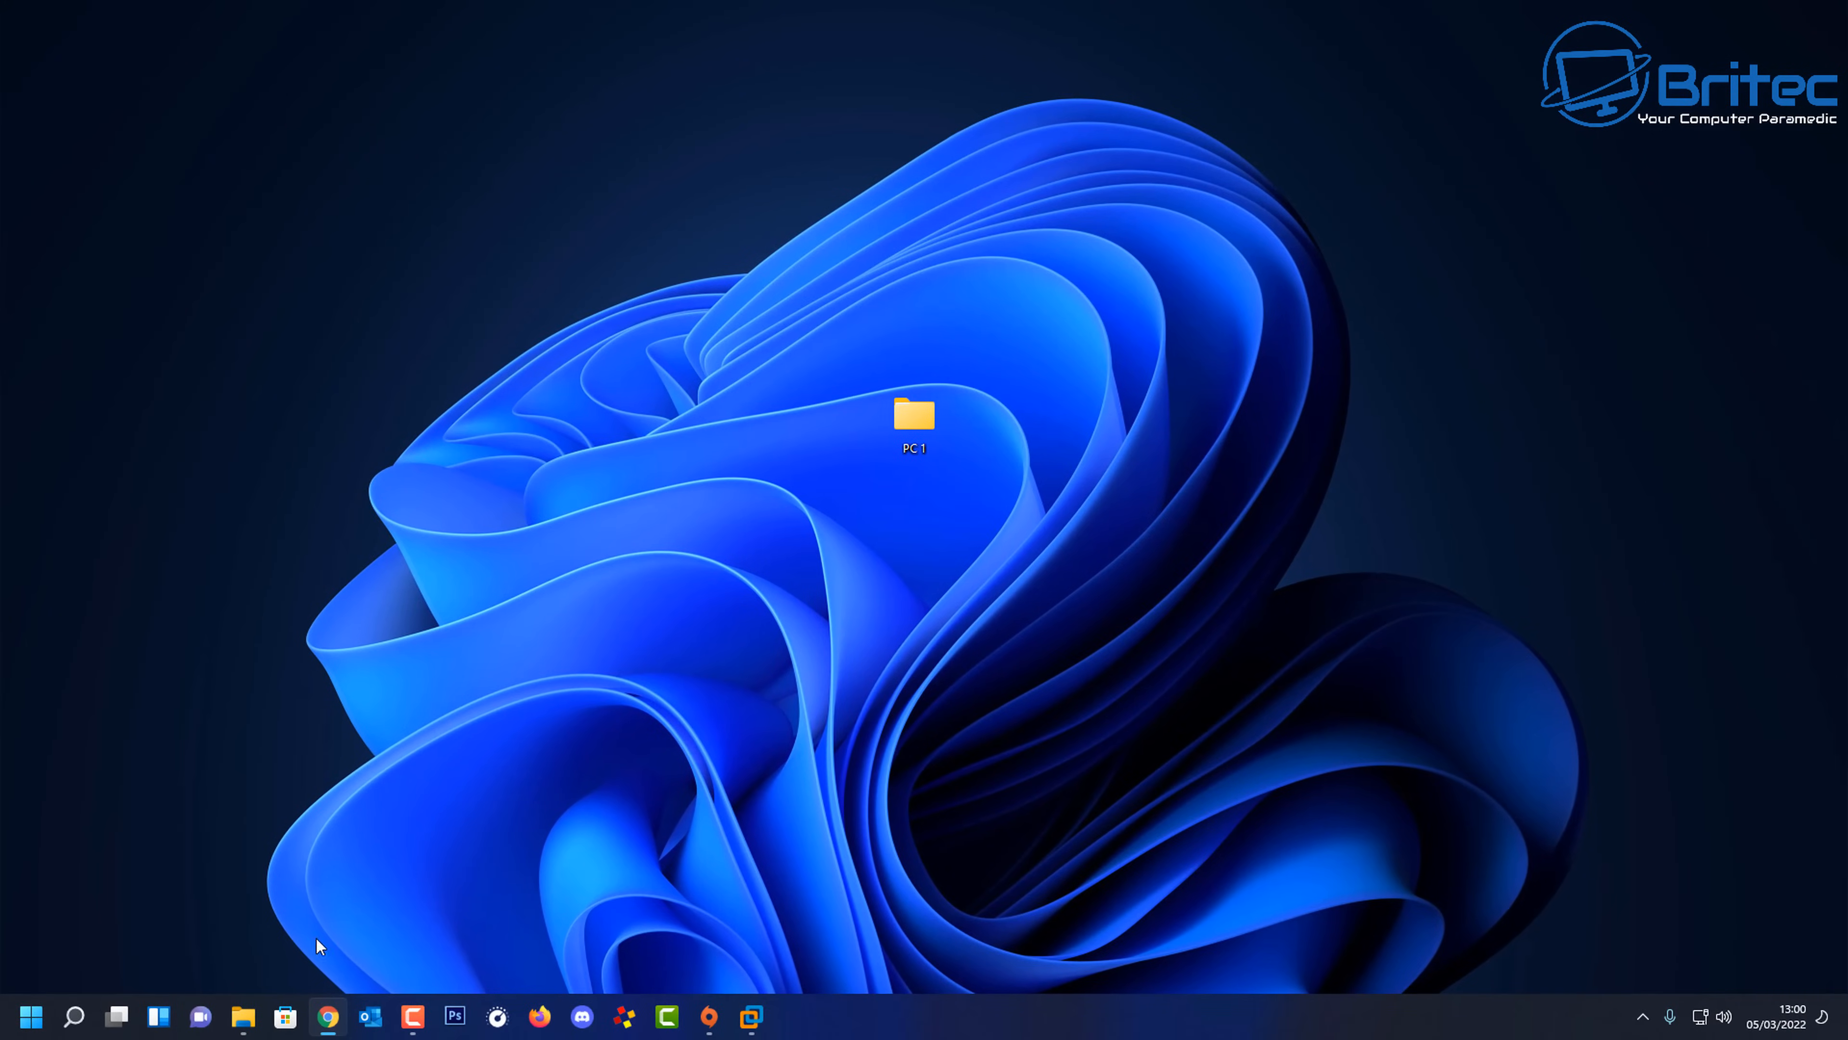
Open Control Panel and switch its view to Category.
left_click(74, 1016)
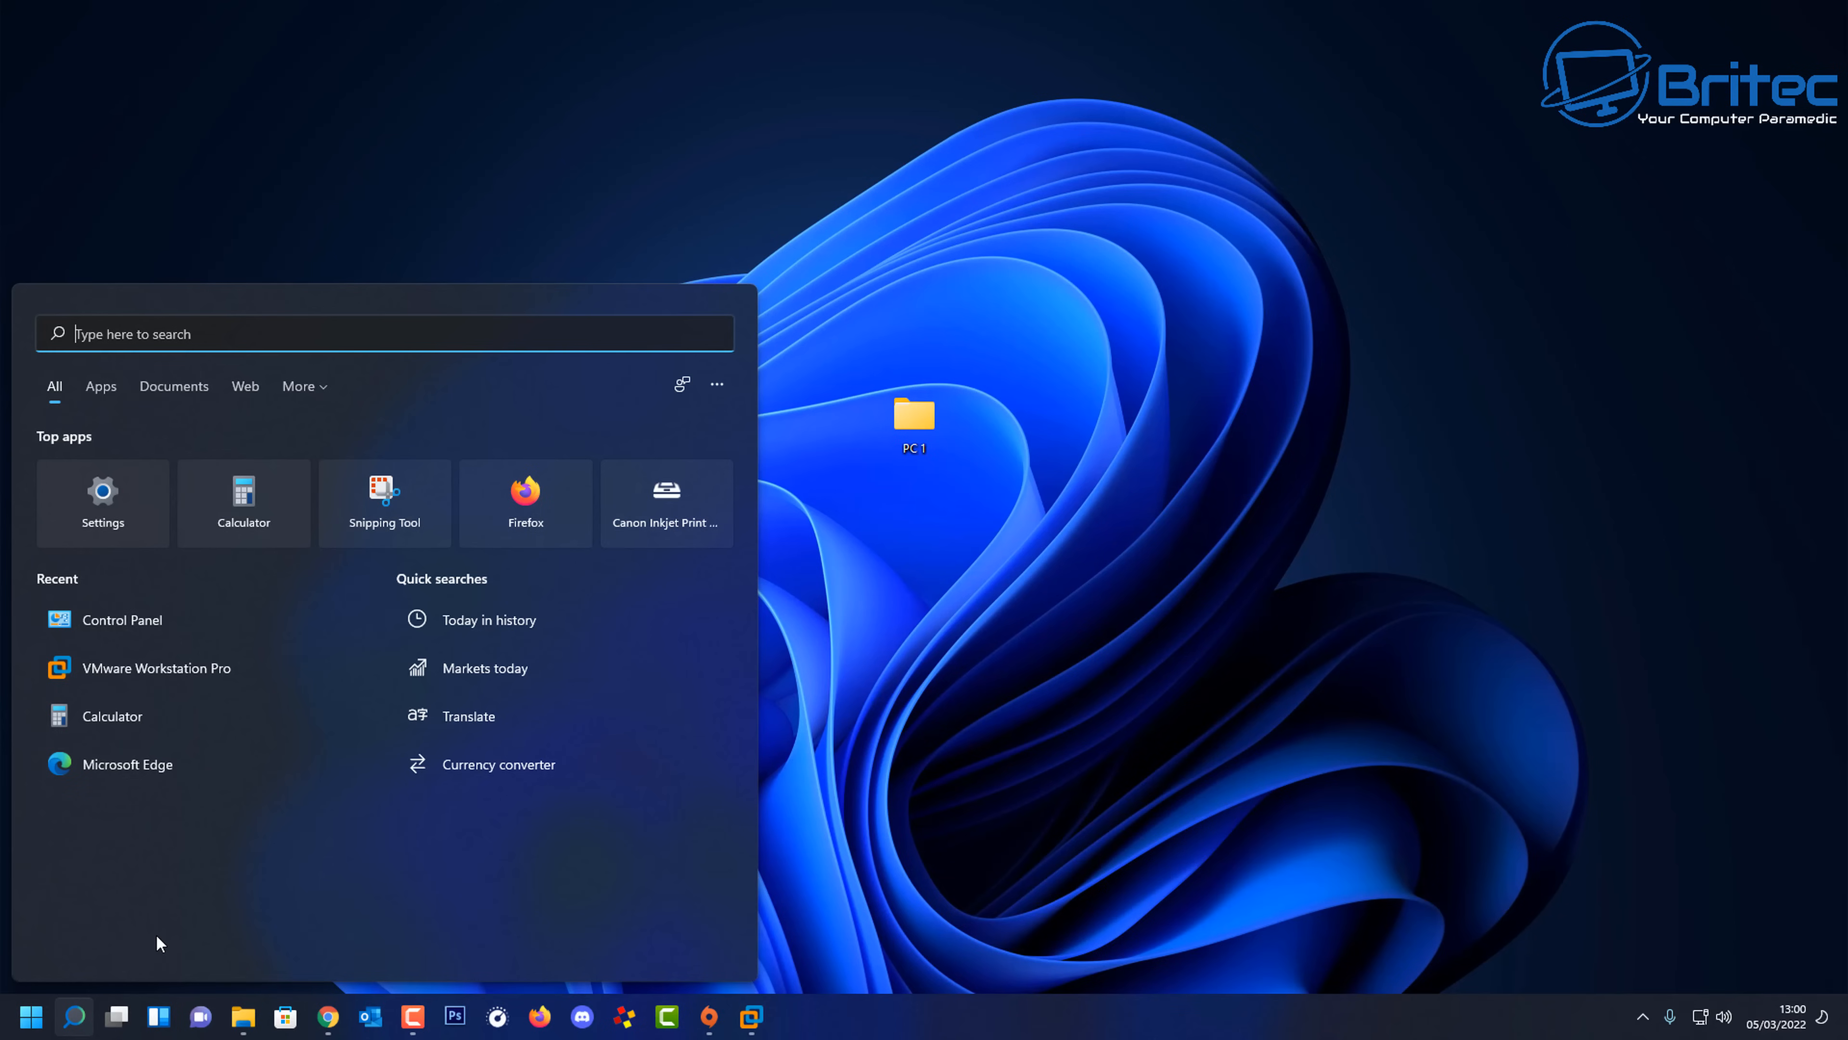
type("control")
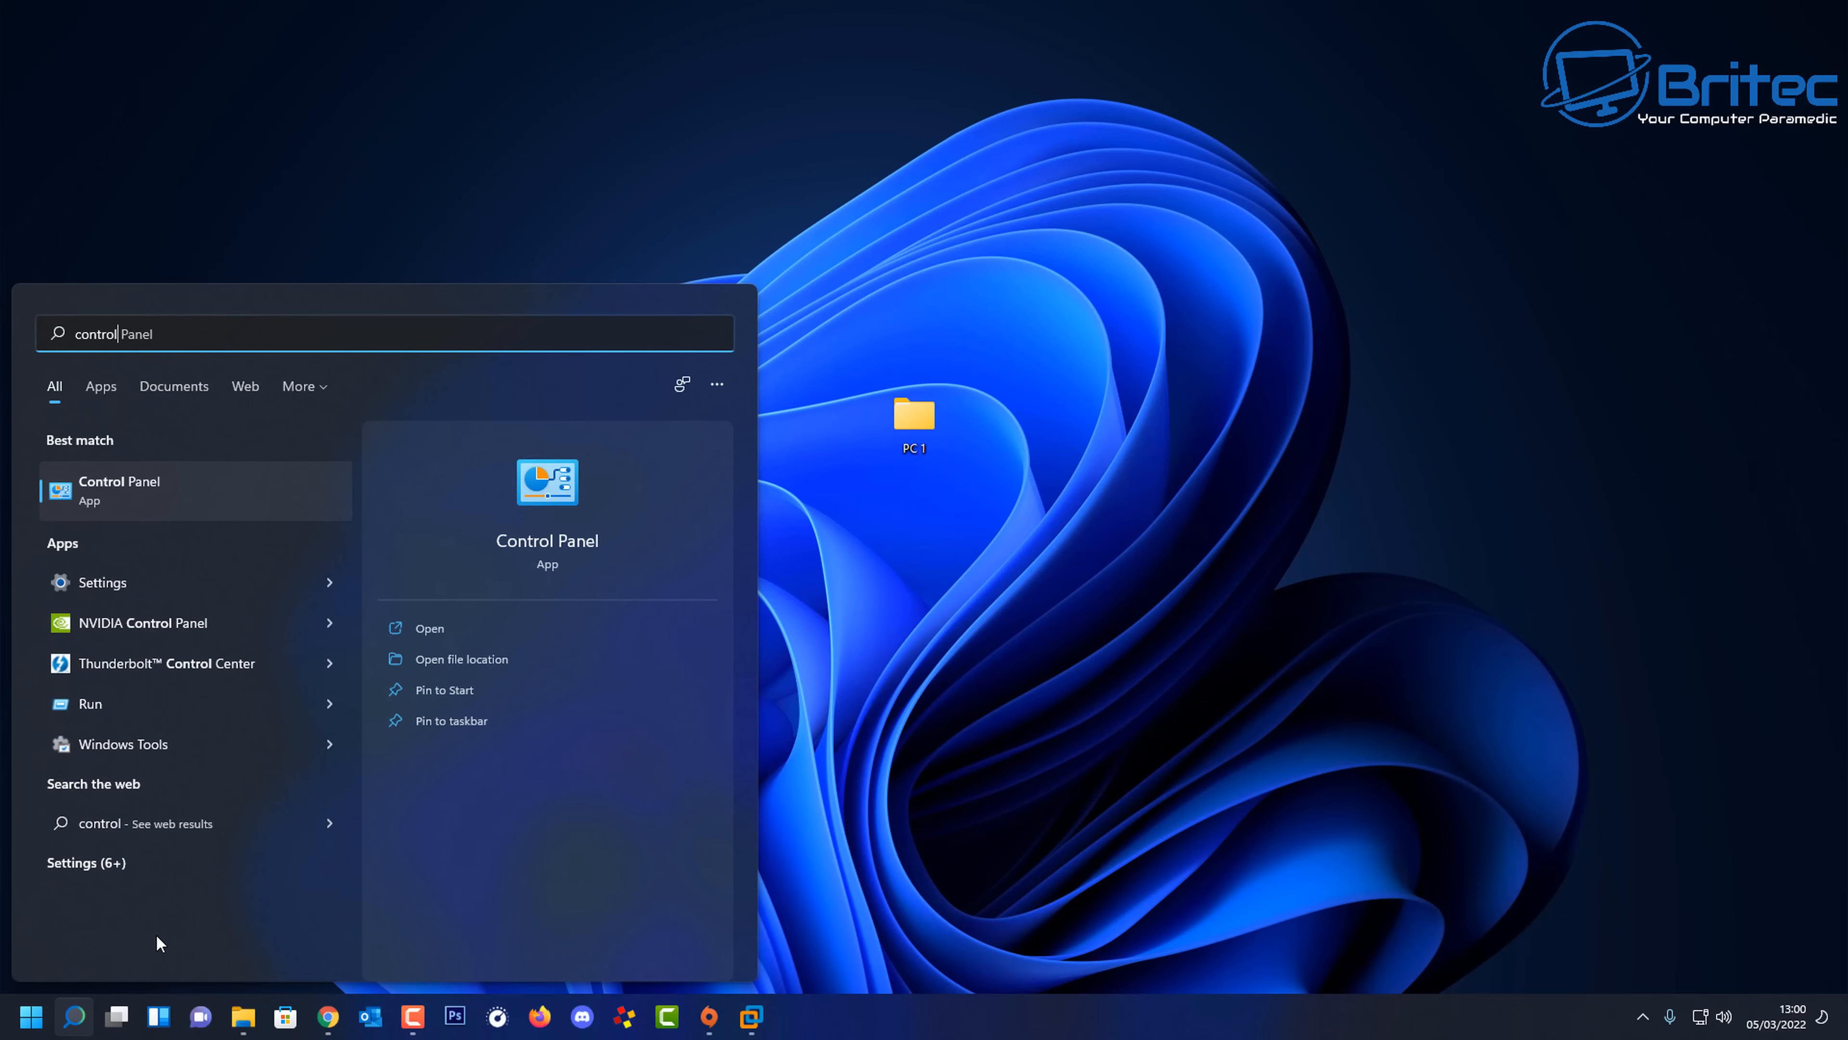
left_click(193, 480)
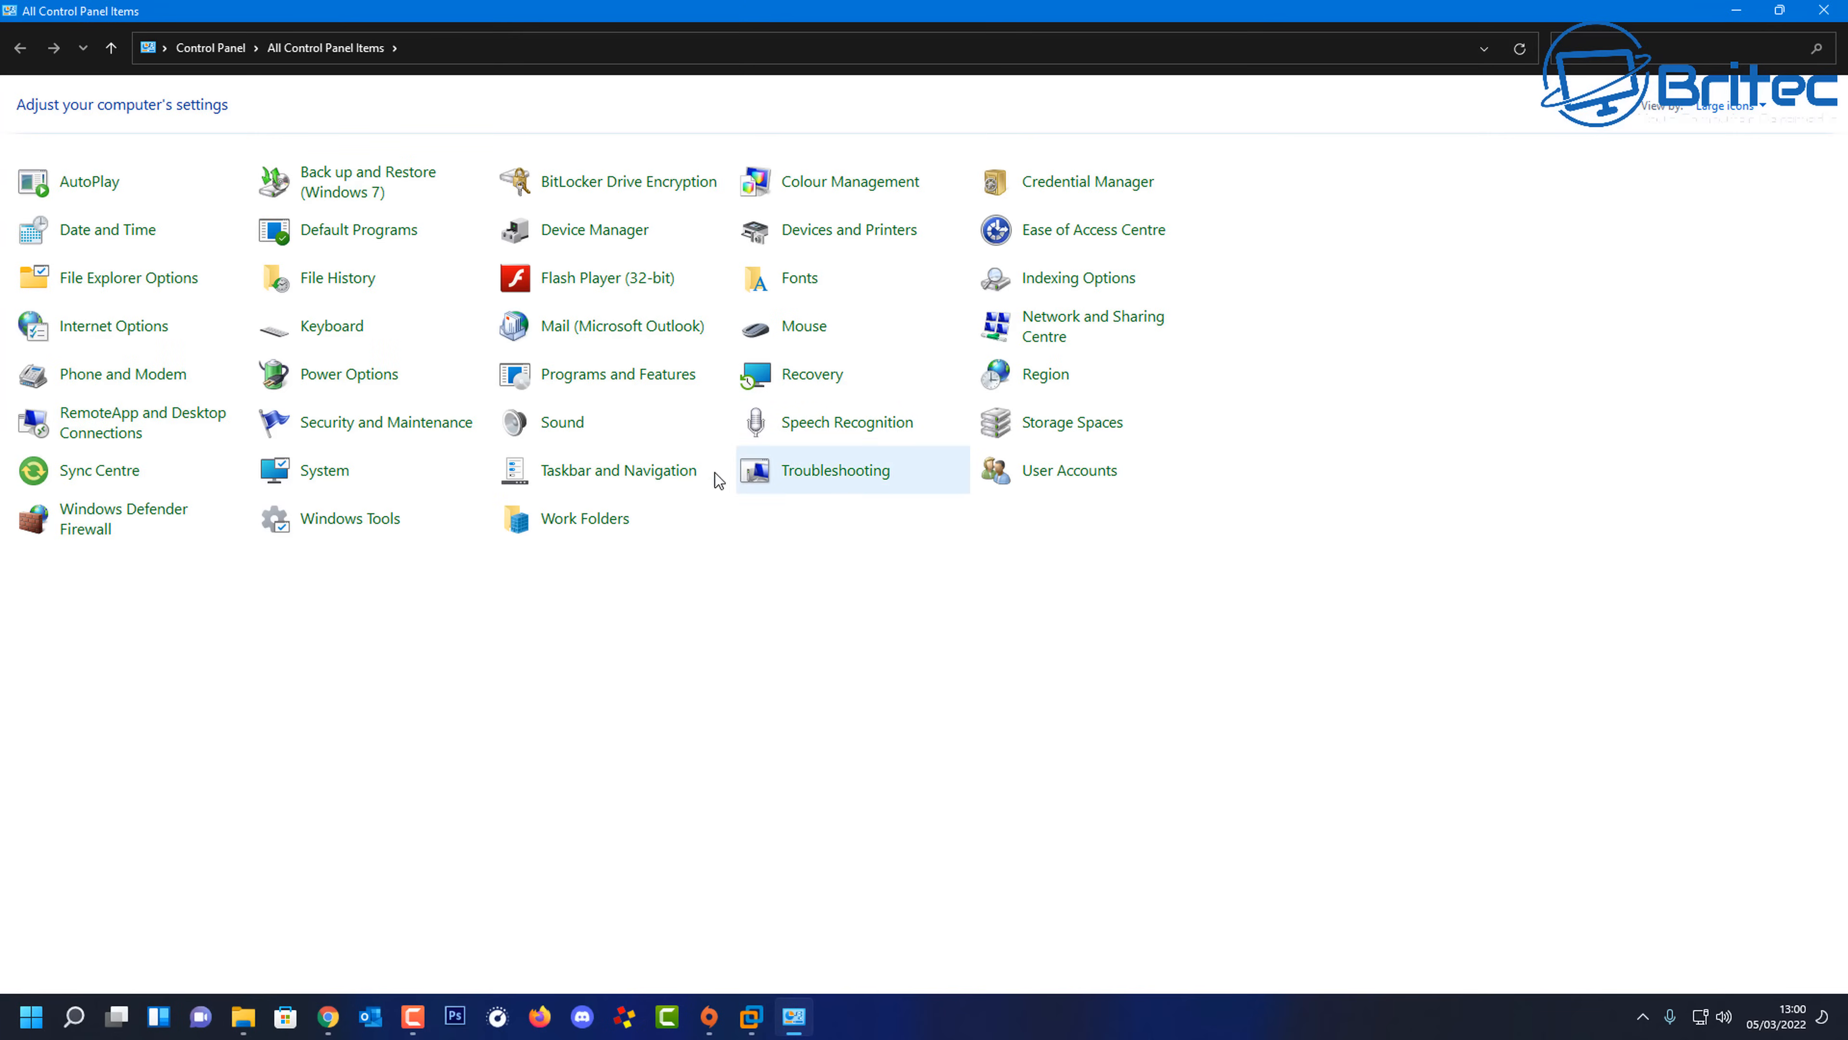
left_click(1757, 106)
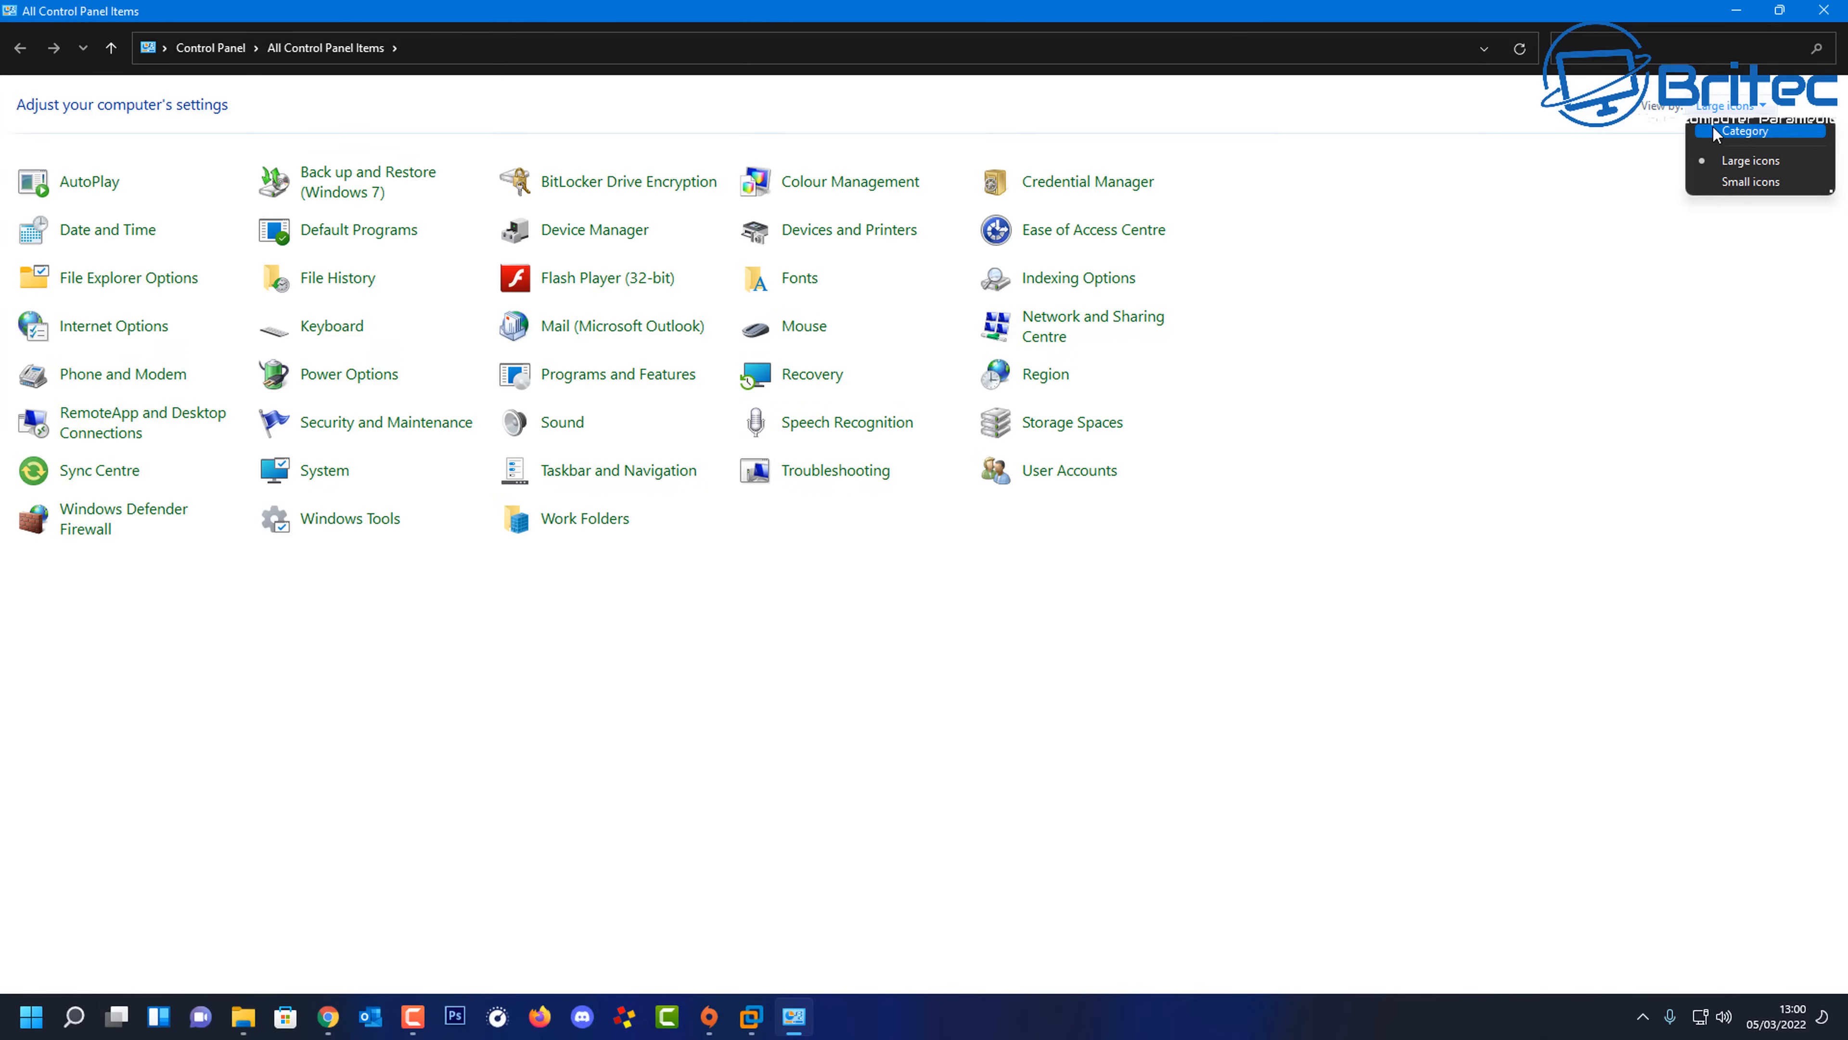
left_click(1712, 127)
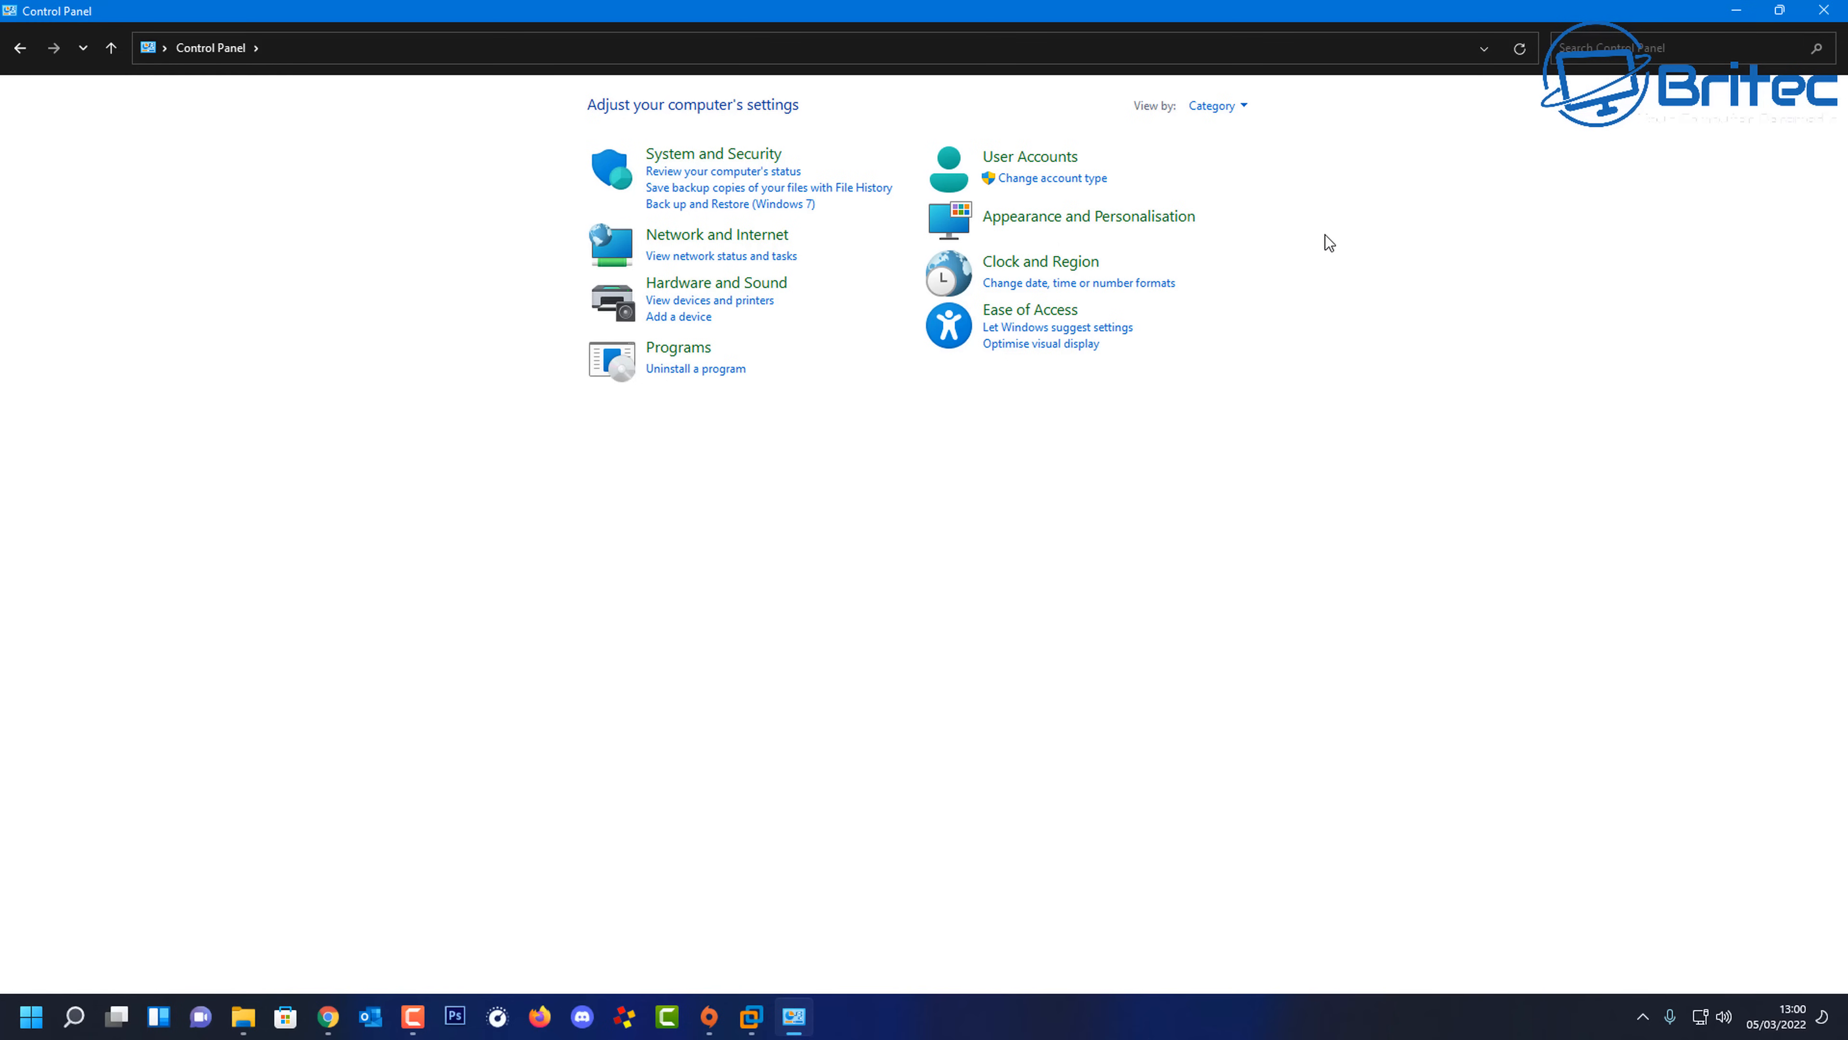
Open the advanced sharing settings from the Network and Sharing Centre.
left_click(738, 237)
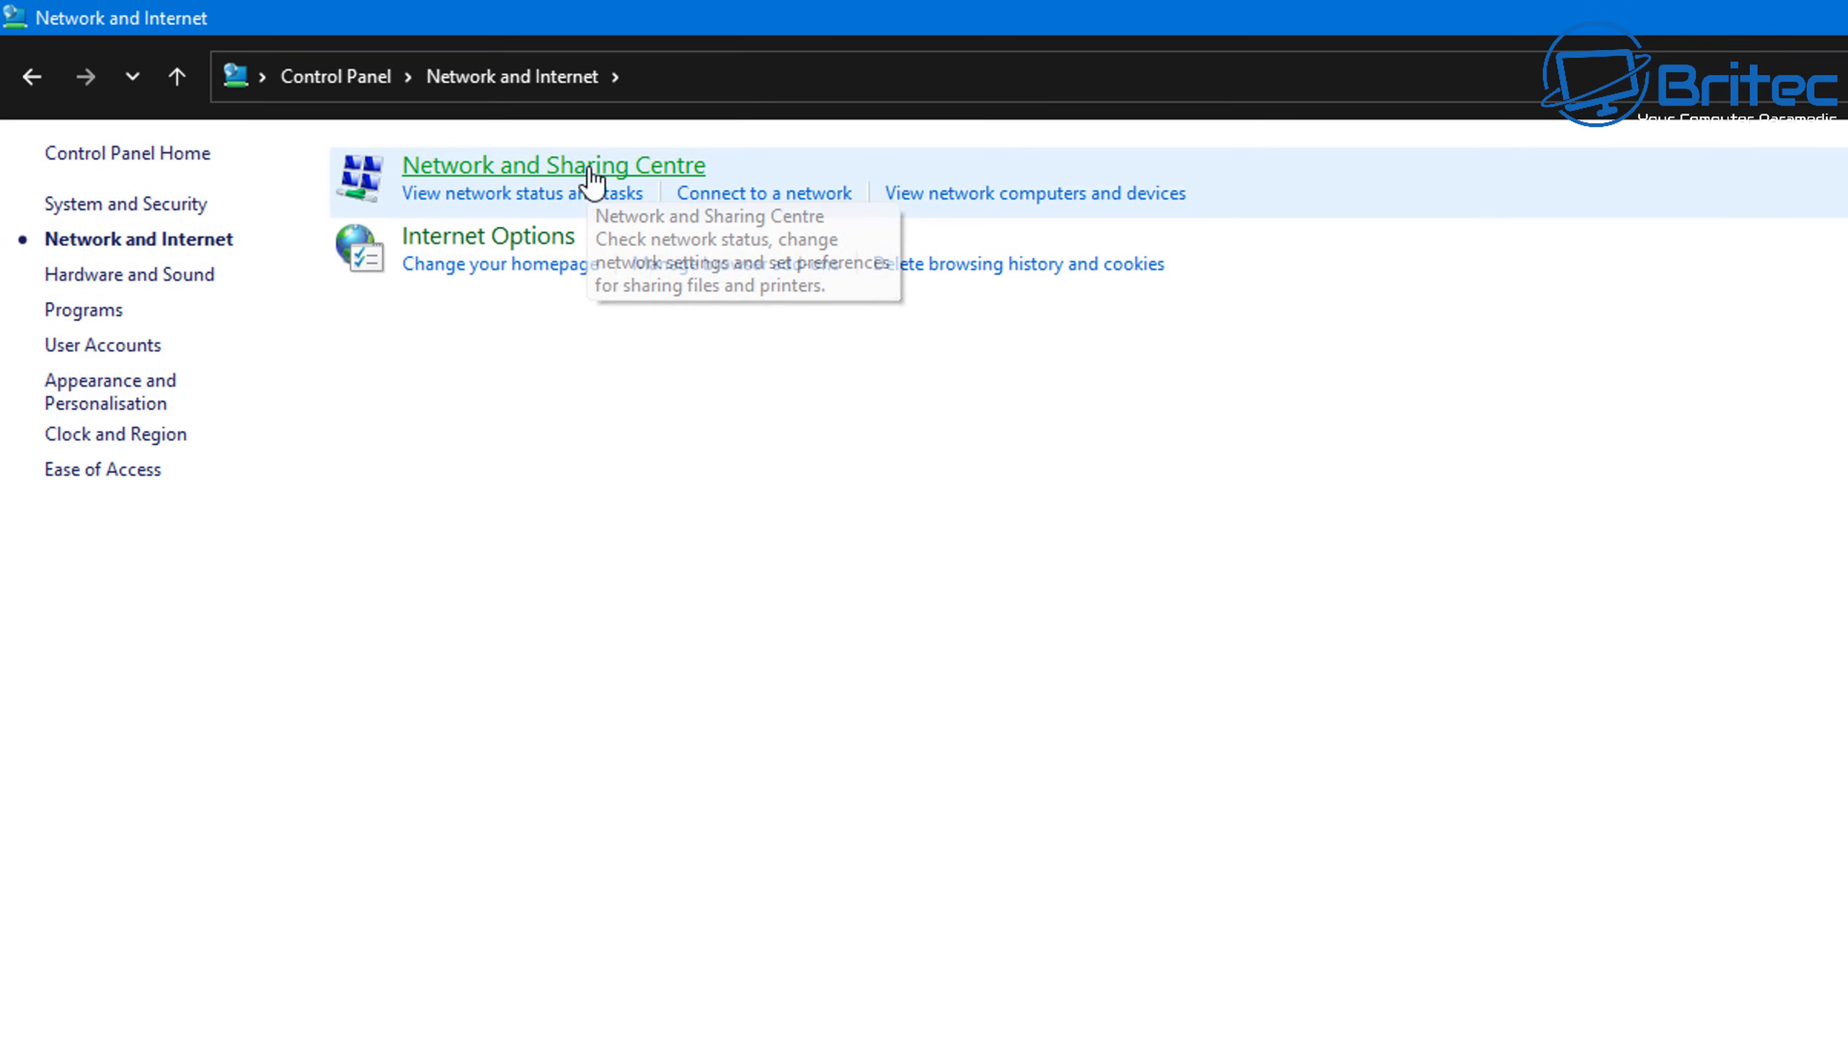
left_click(591, 171)
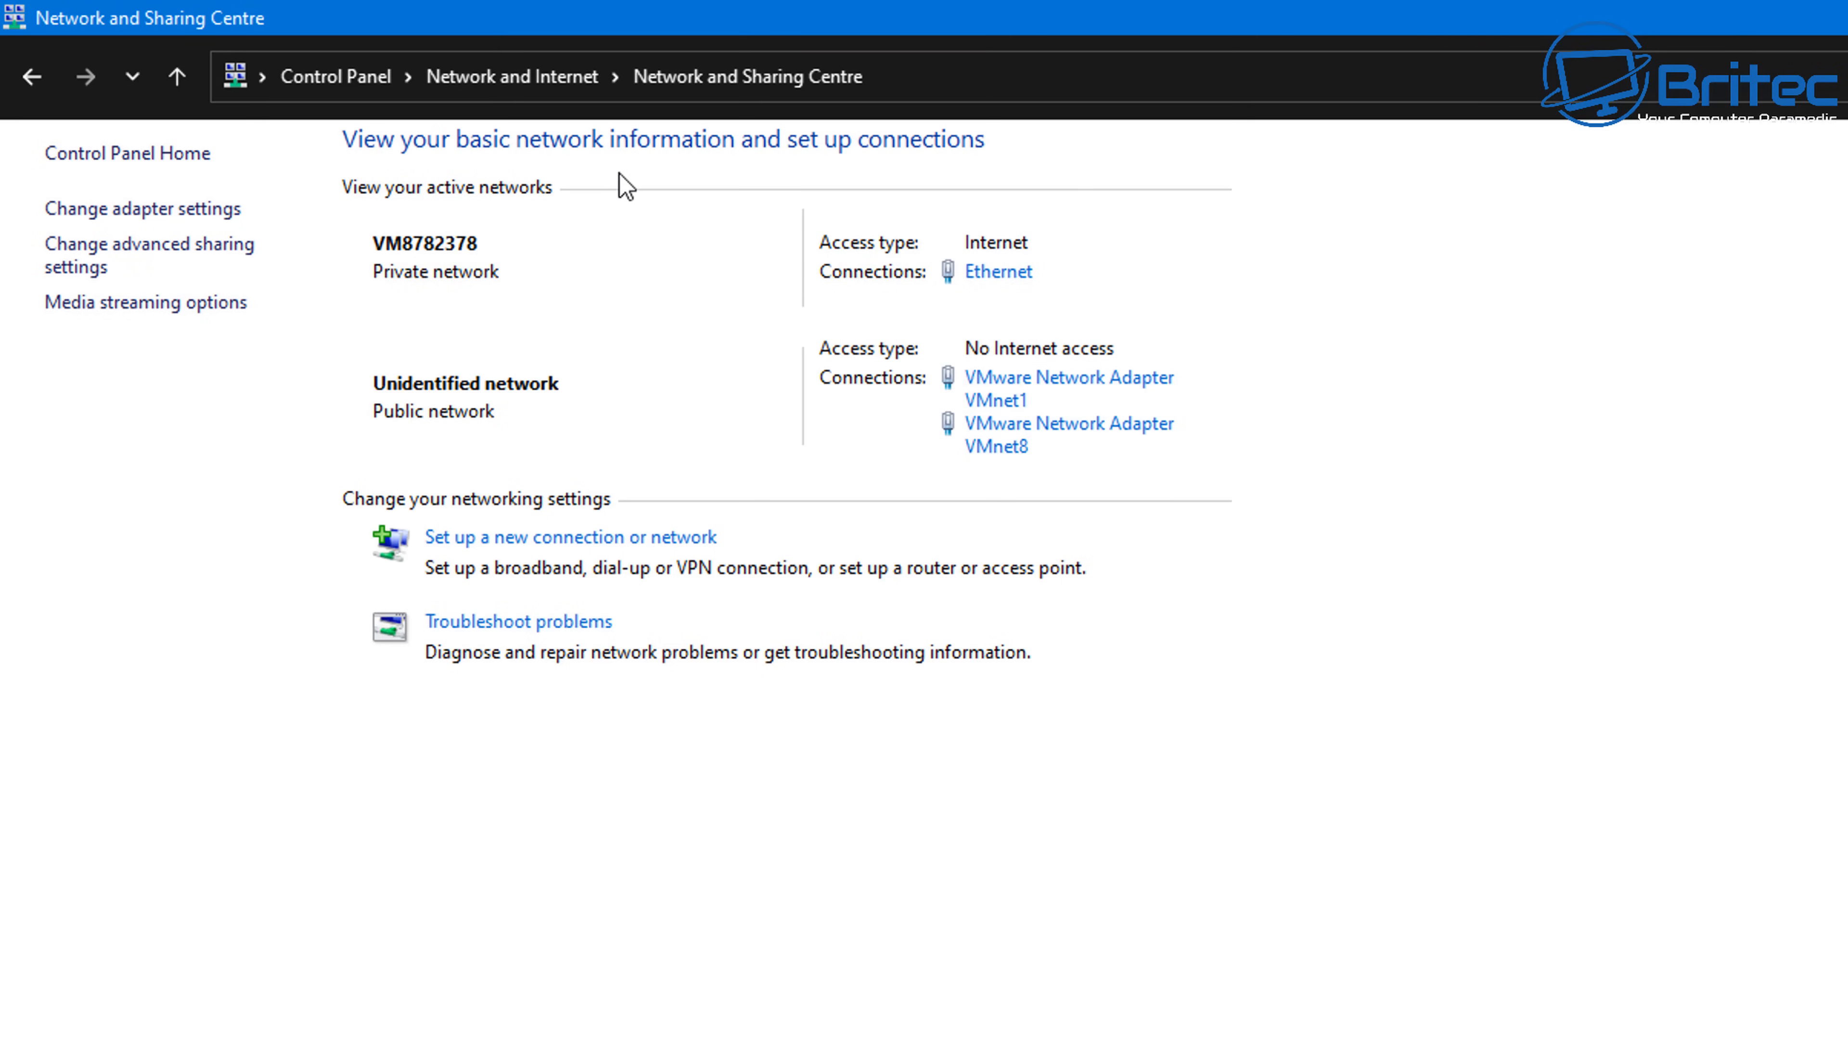
left_click(187, 249)
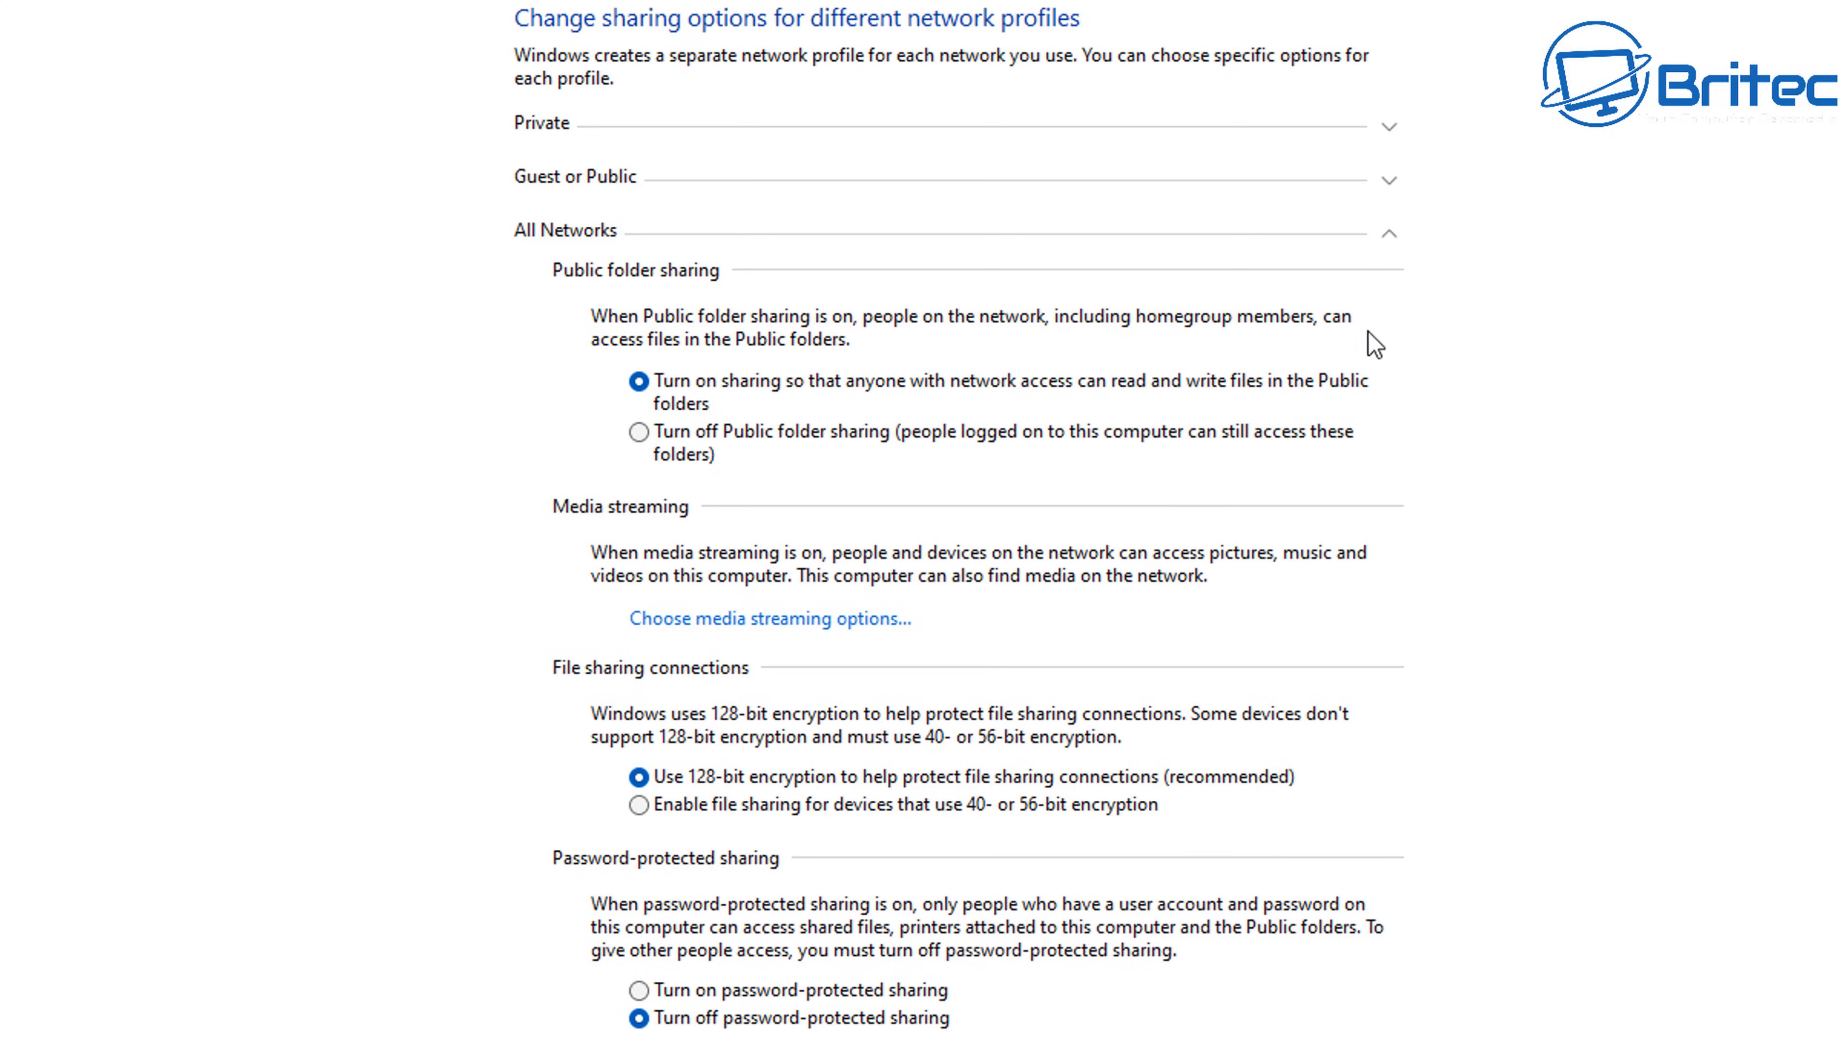
Review network discovery and file sharing for the Private profile, and public folder and password-protected sharing for All Networks.
left_click(1387, 235)
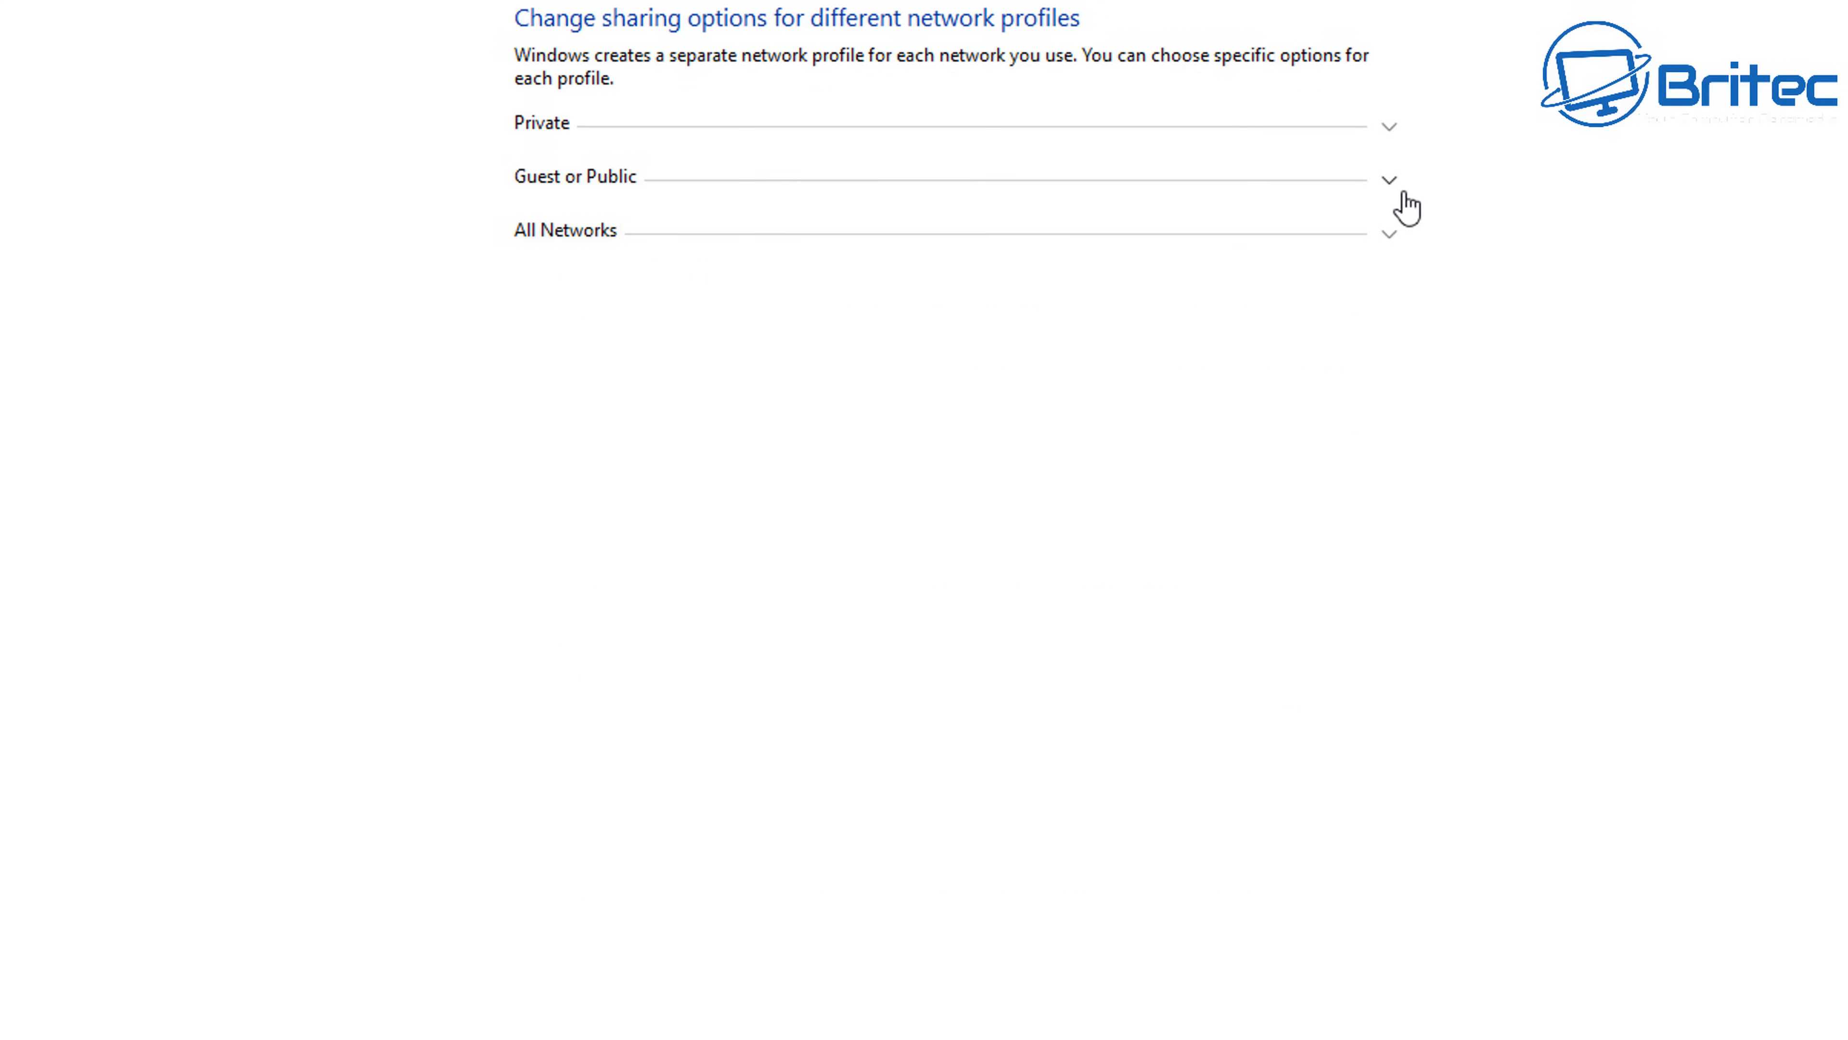
left_click(1390, 131)
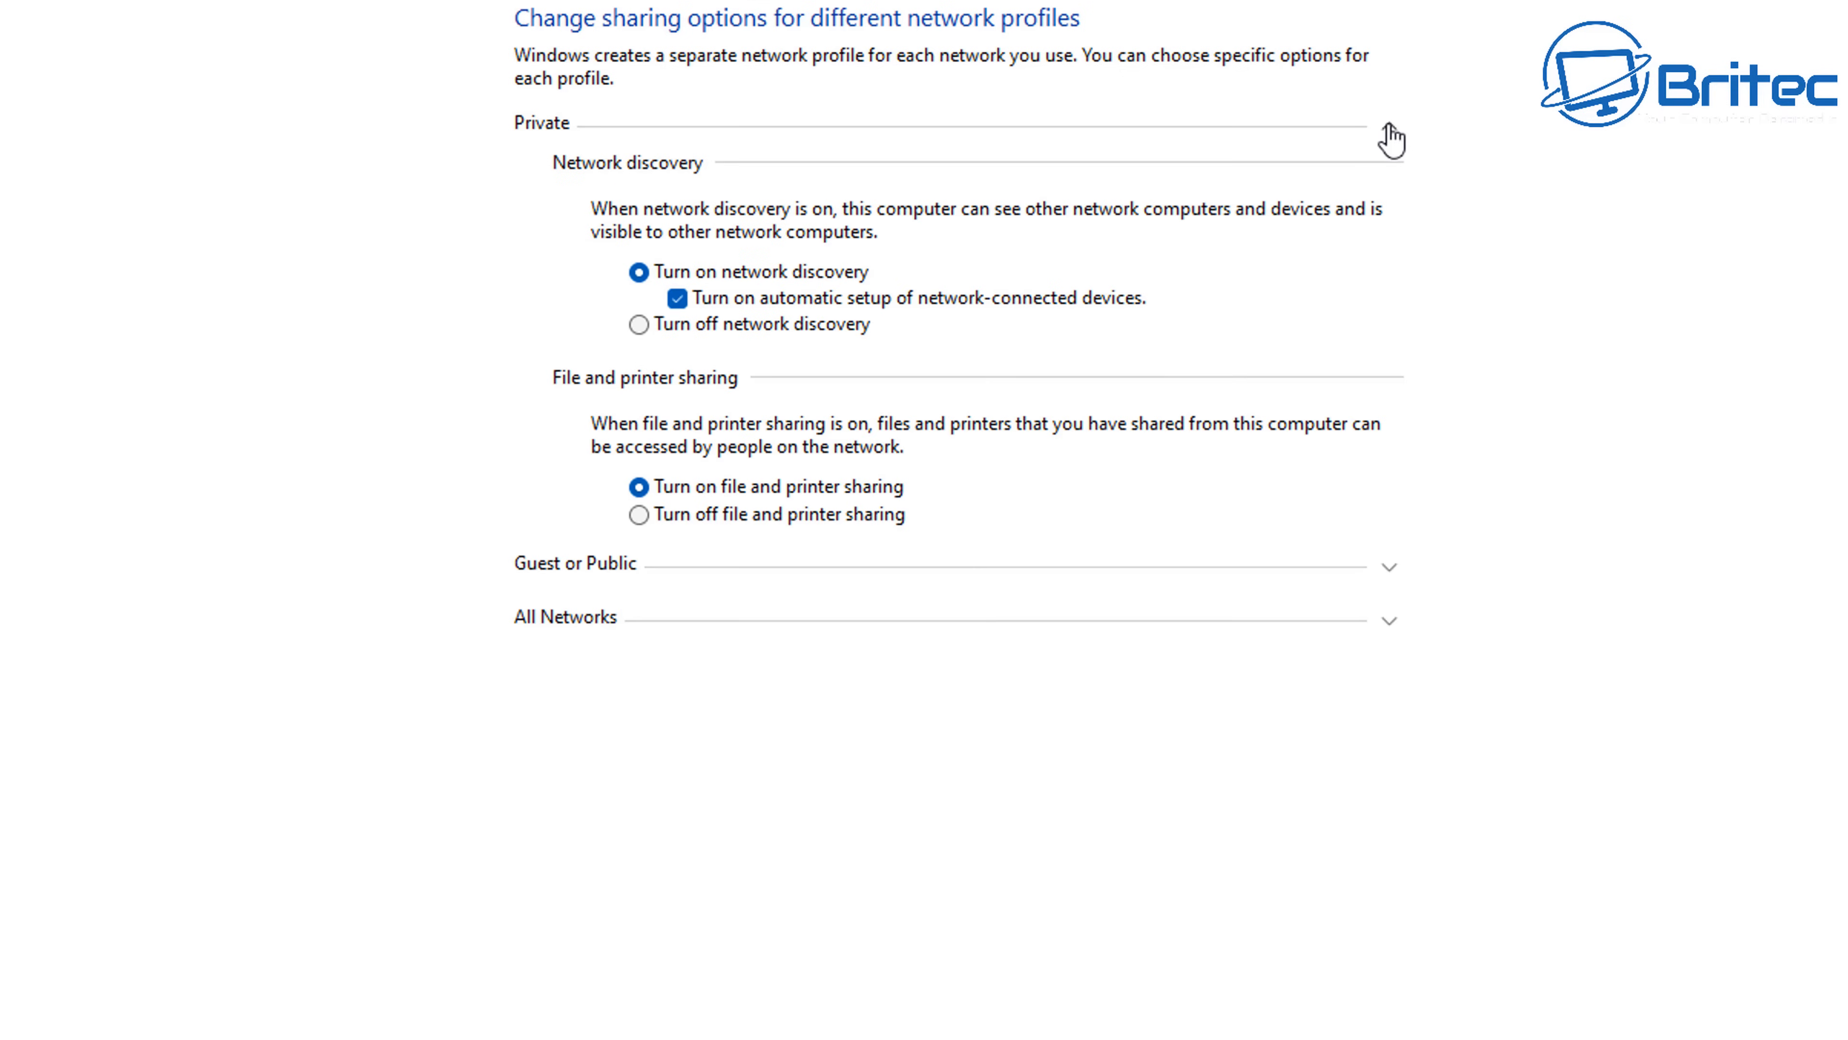
left_click(1390, 133)
left_click(1391, 138)
left_click(1388, 620)
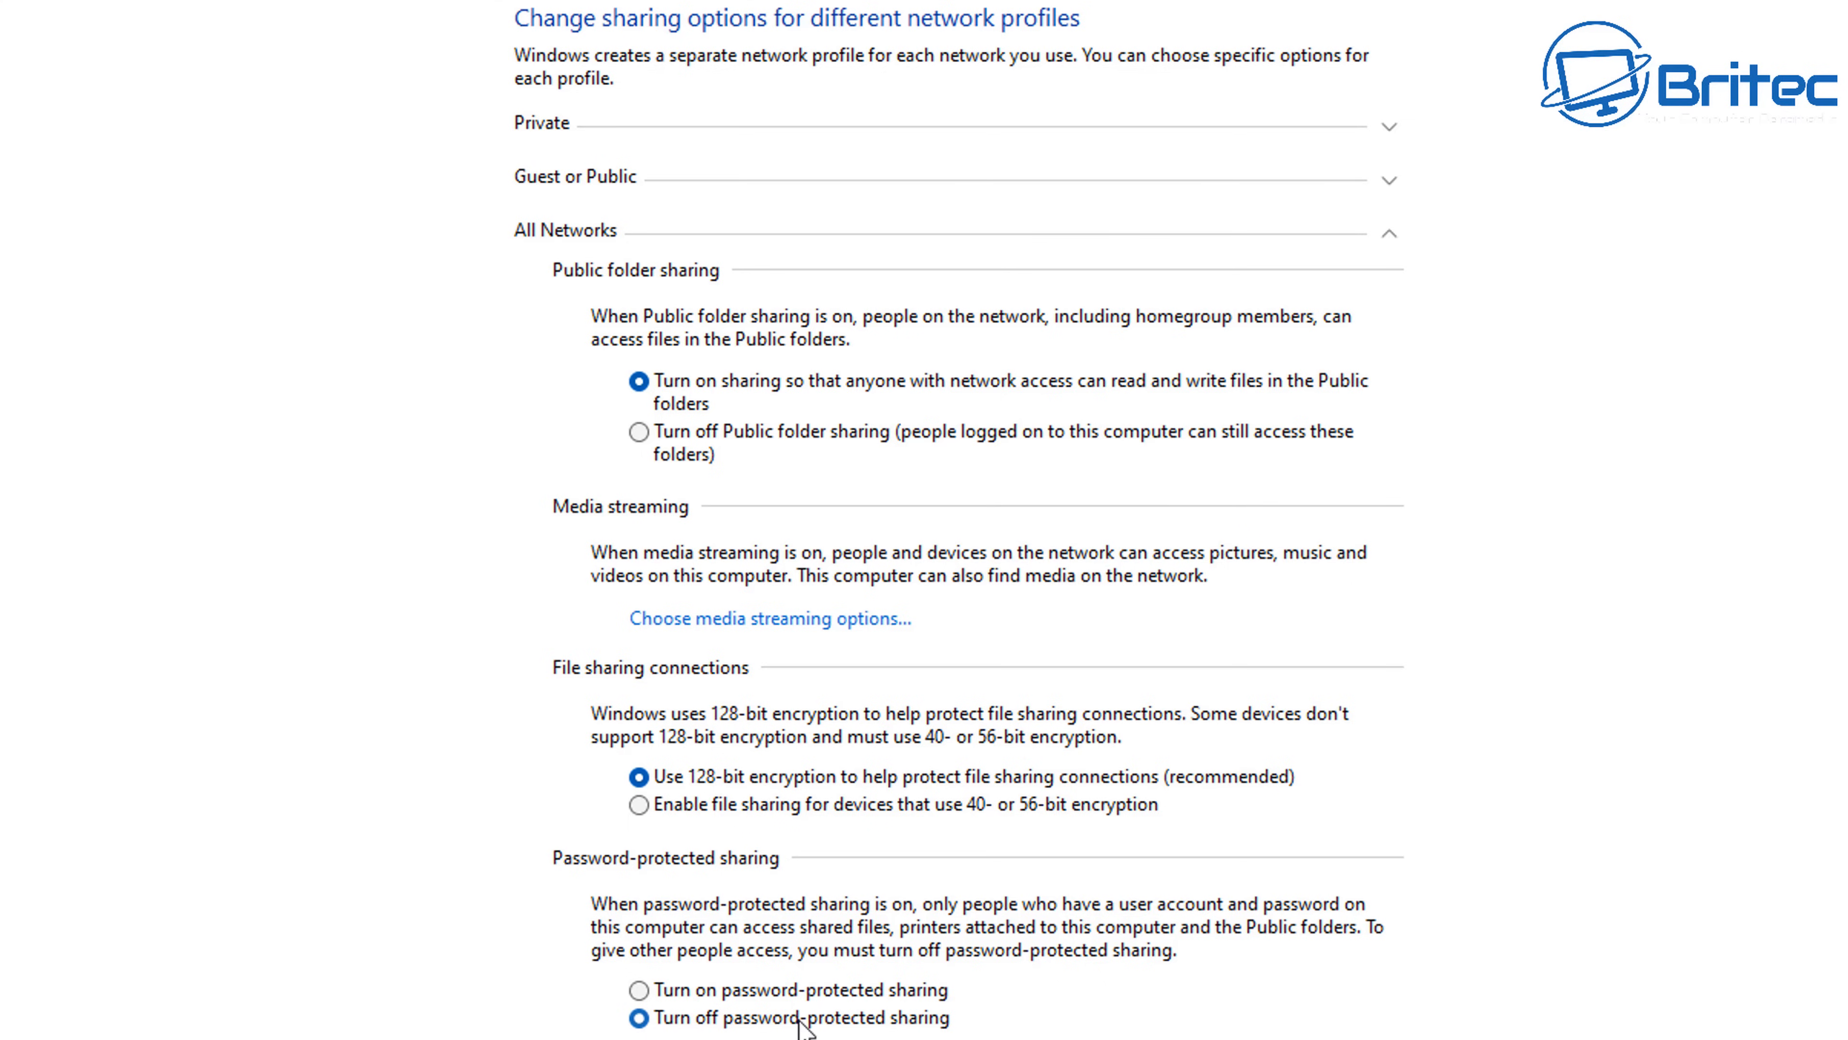
left_click(1387, 233)
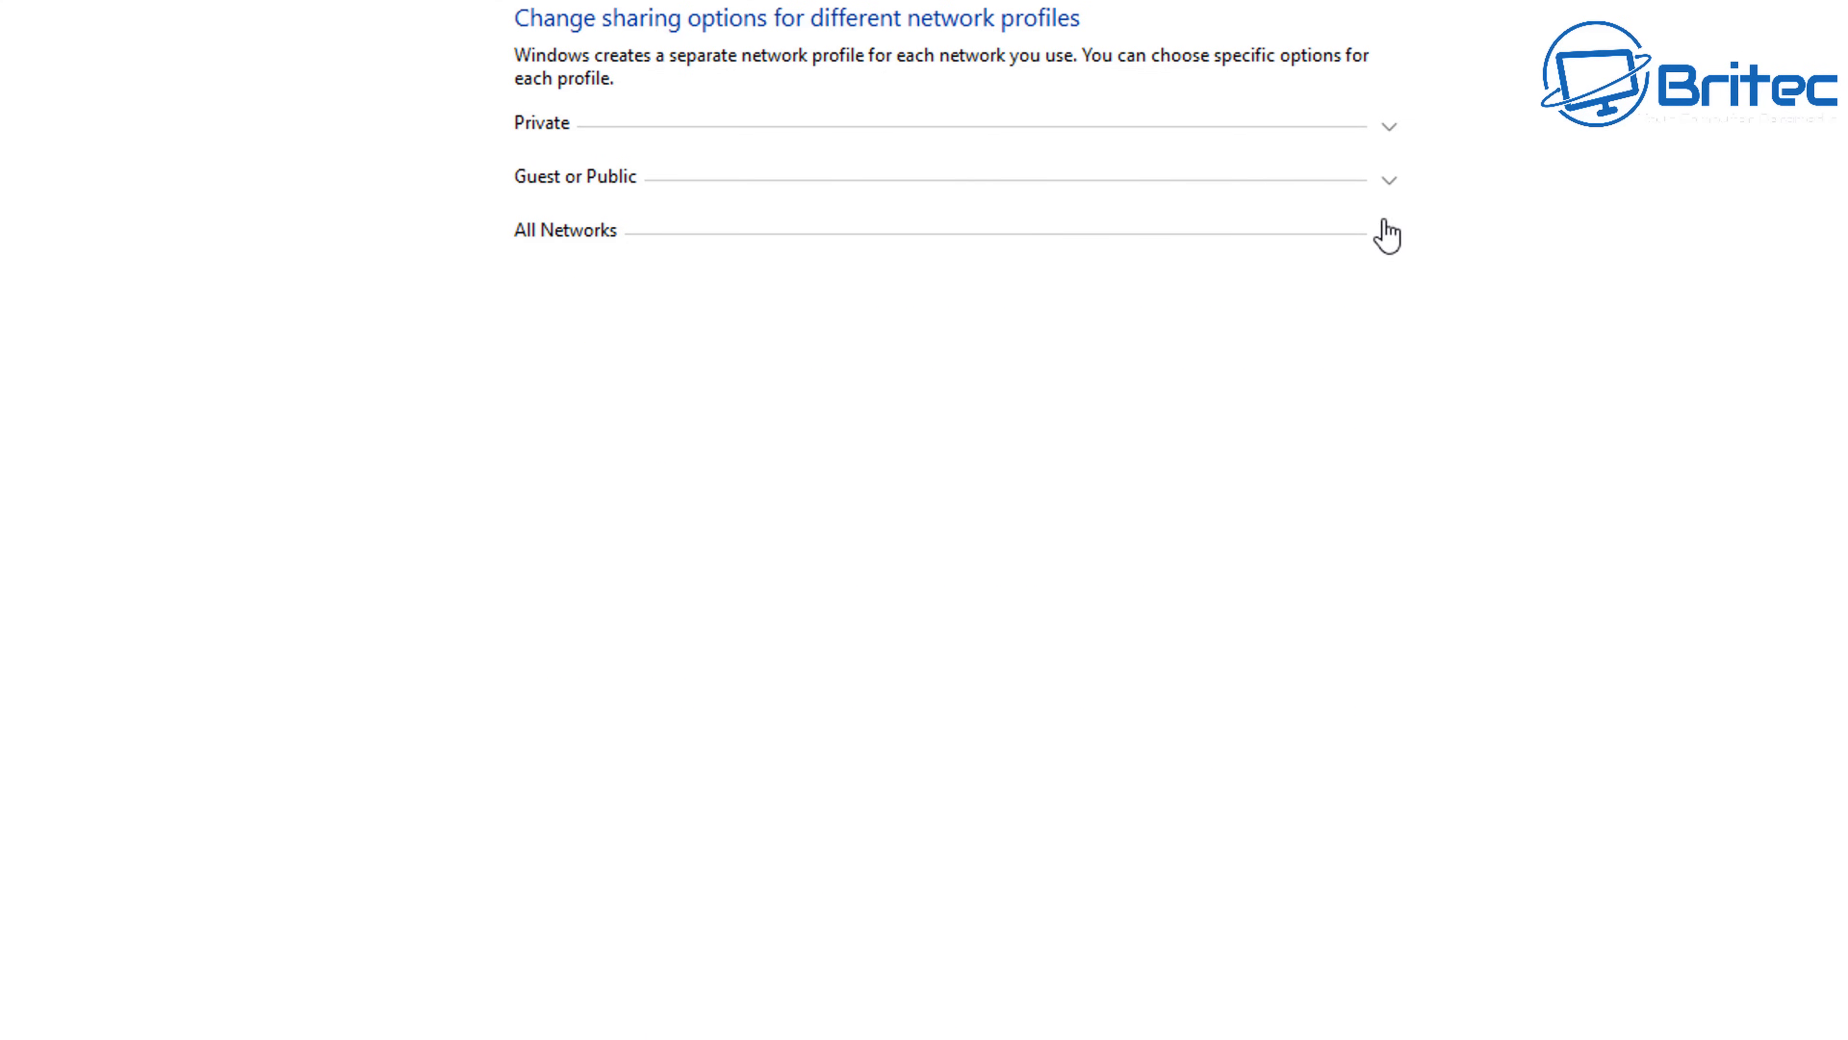
left_click(1388, 130)
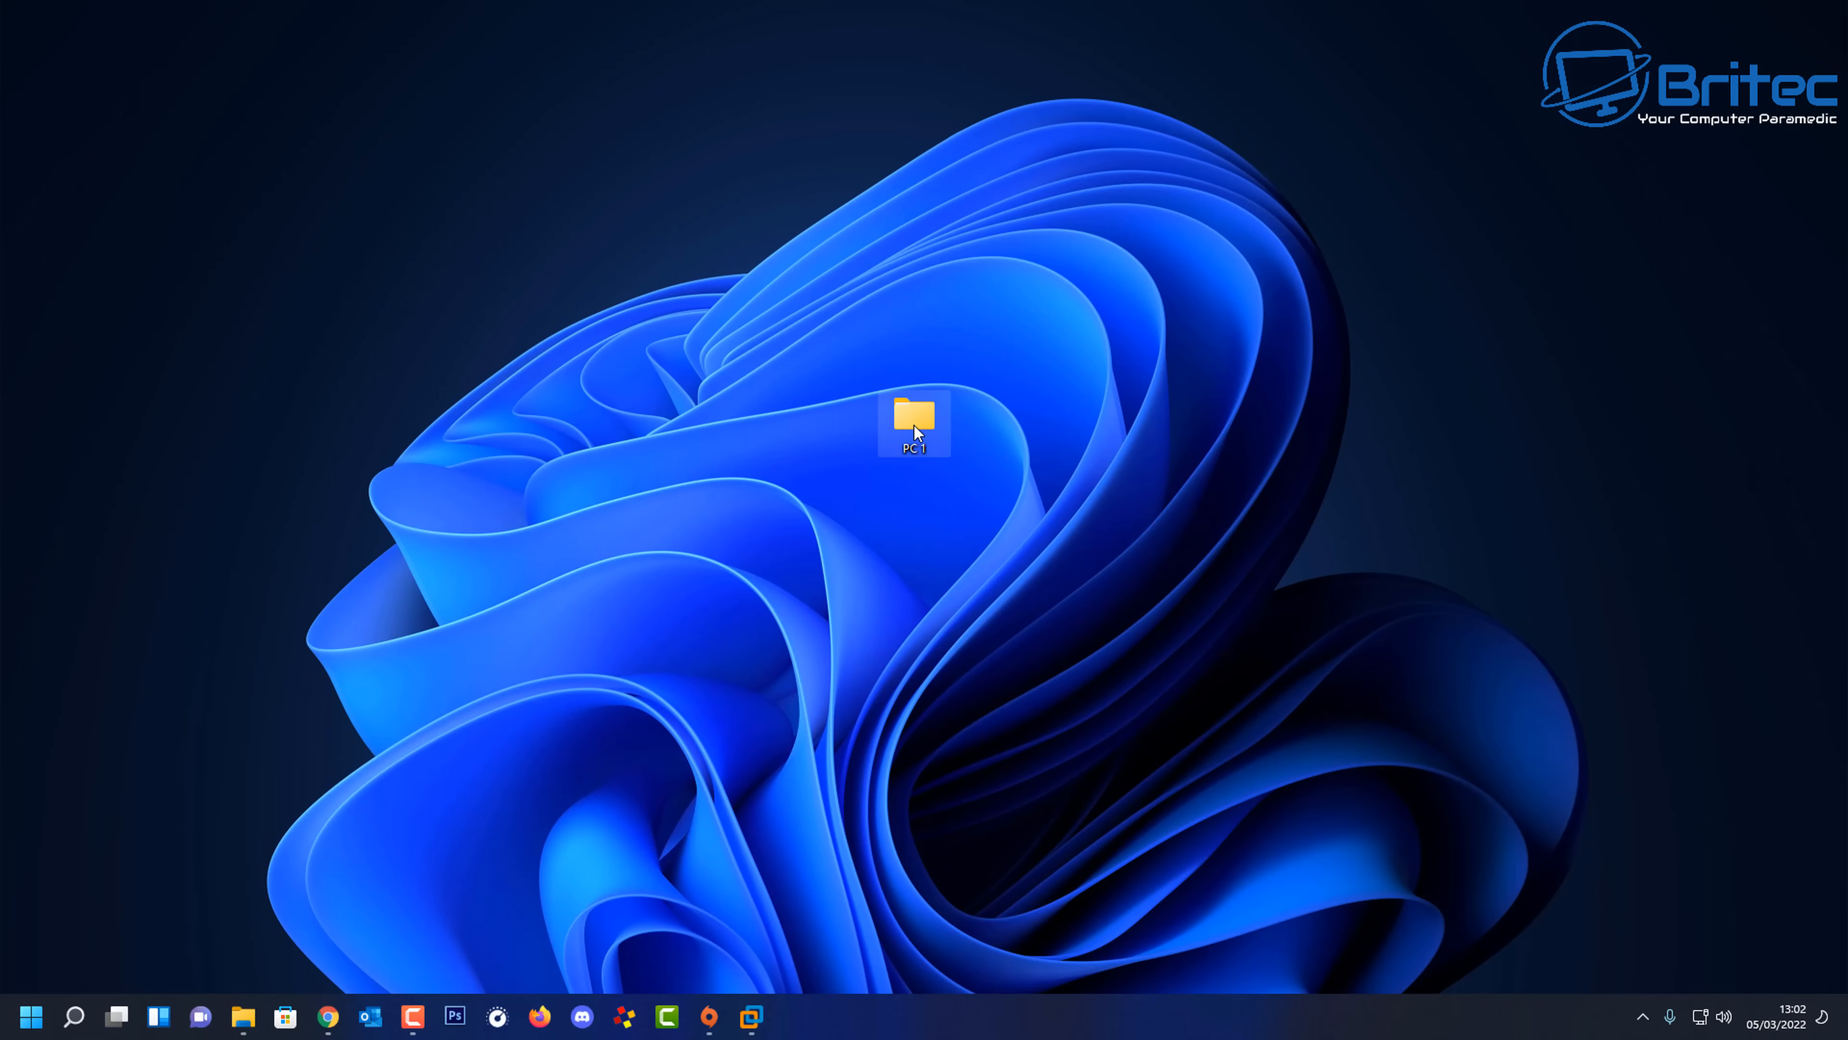
View the computer's folders and drives in a new File Explorer window, then close it.
right_click(245, 1018)
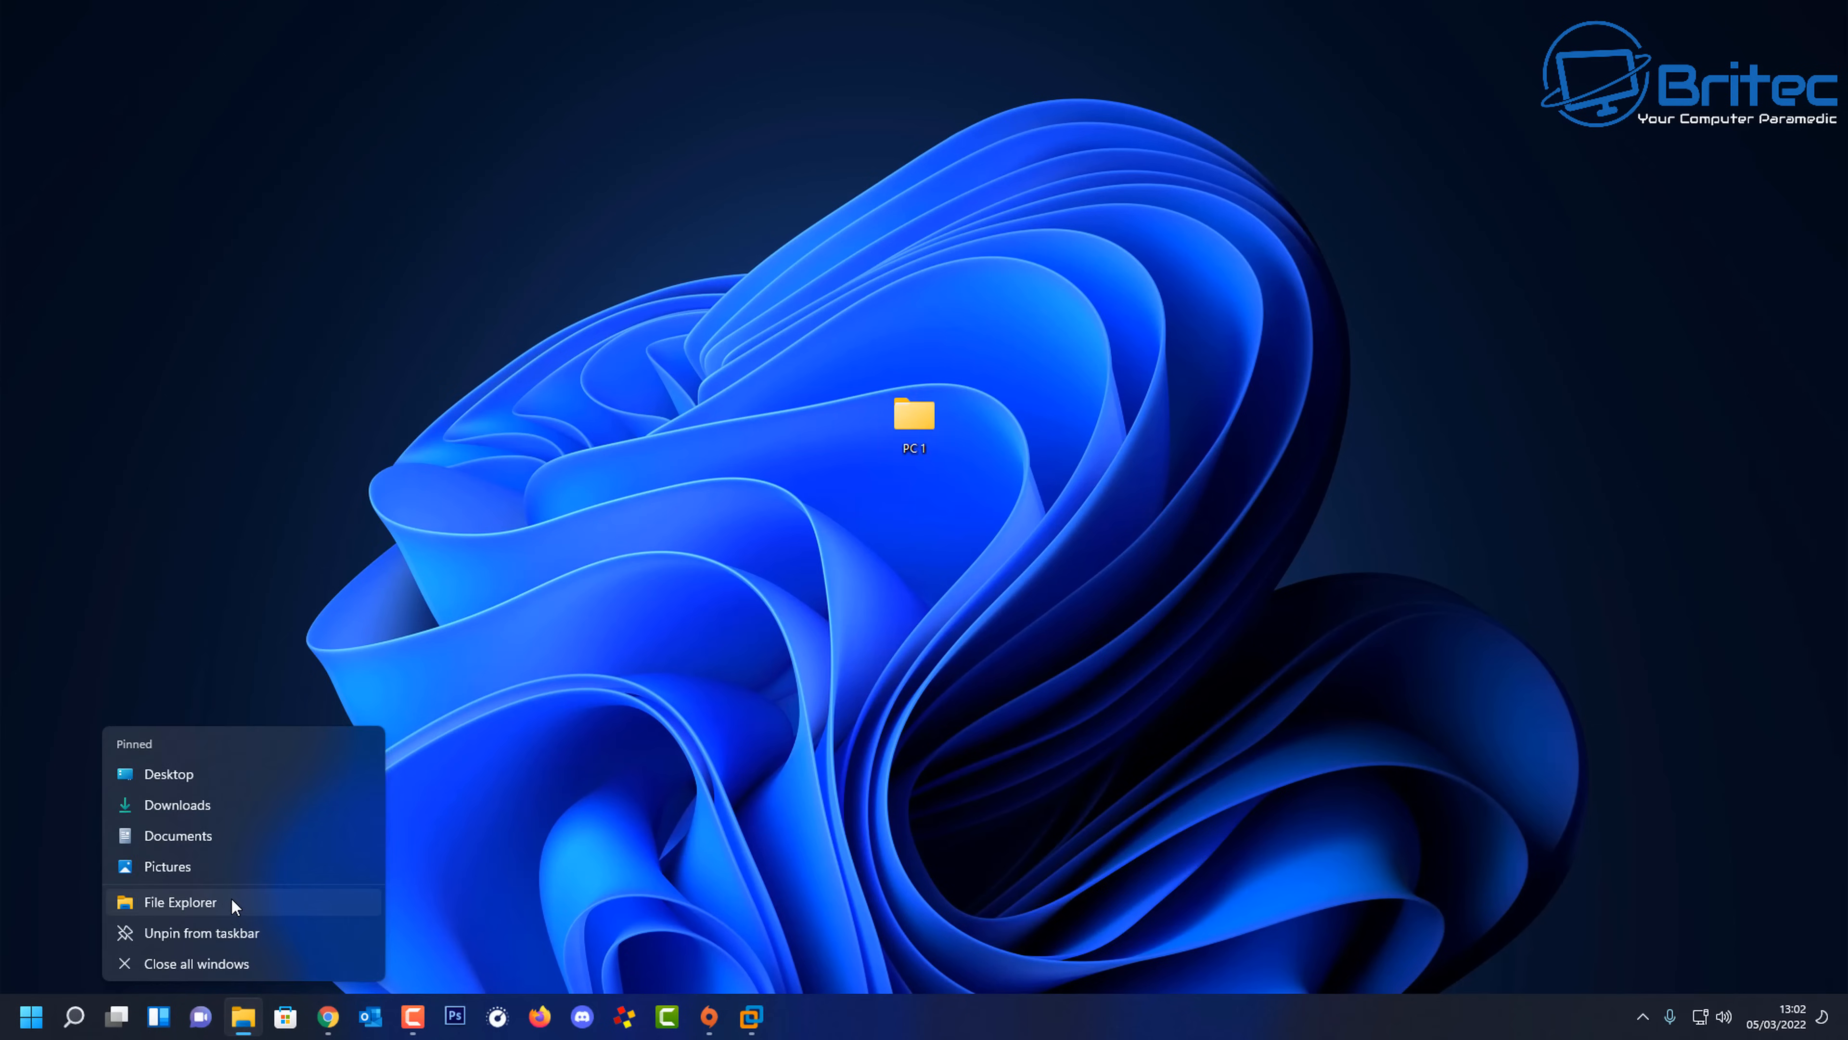
left_click(232, 898)
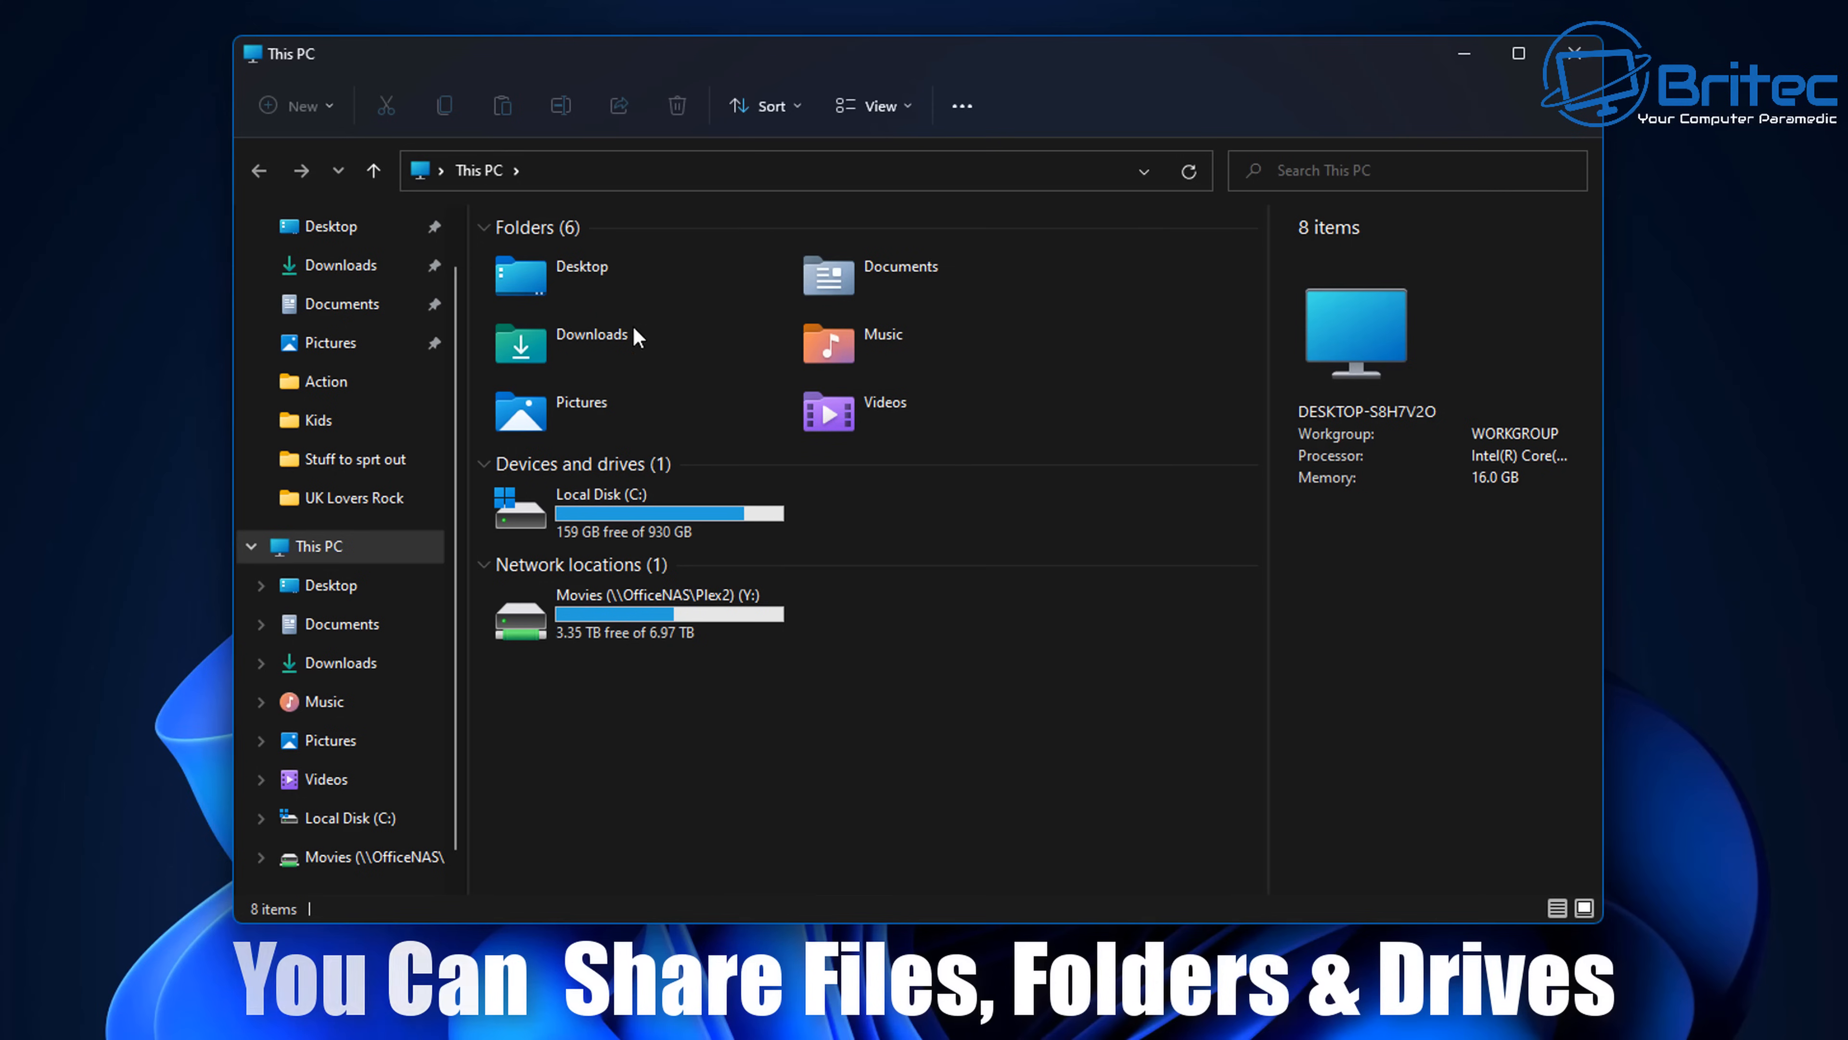
left_click(1574, 53)
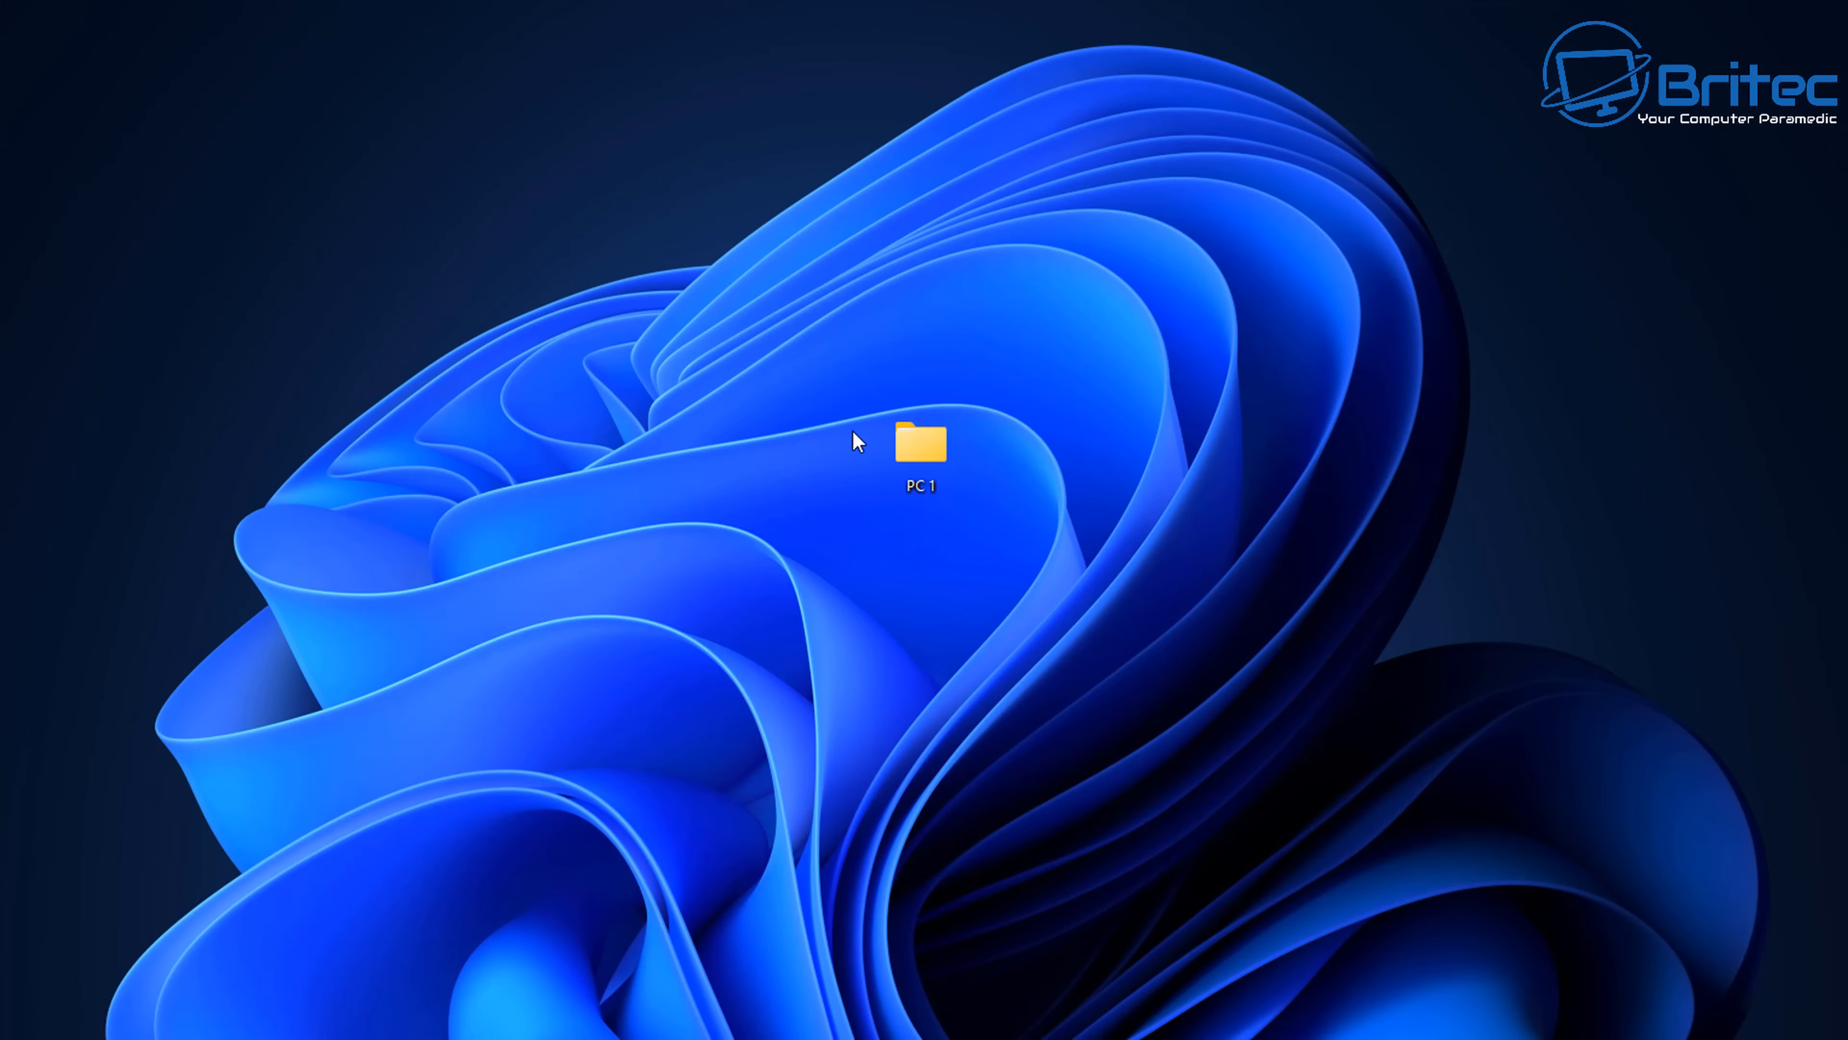
Open the network access settings for sharing the PC 1 desktop folder with specific people and add Everyone.
right_click(923, 437)
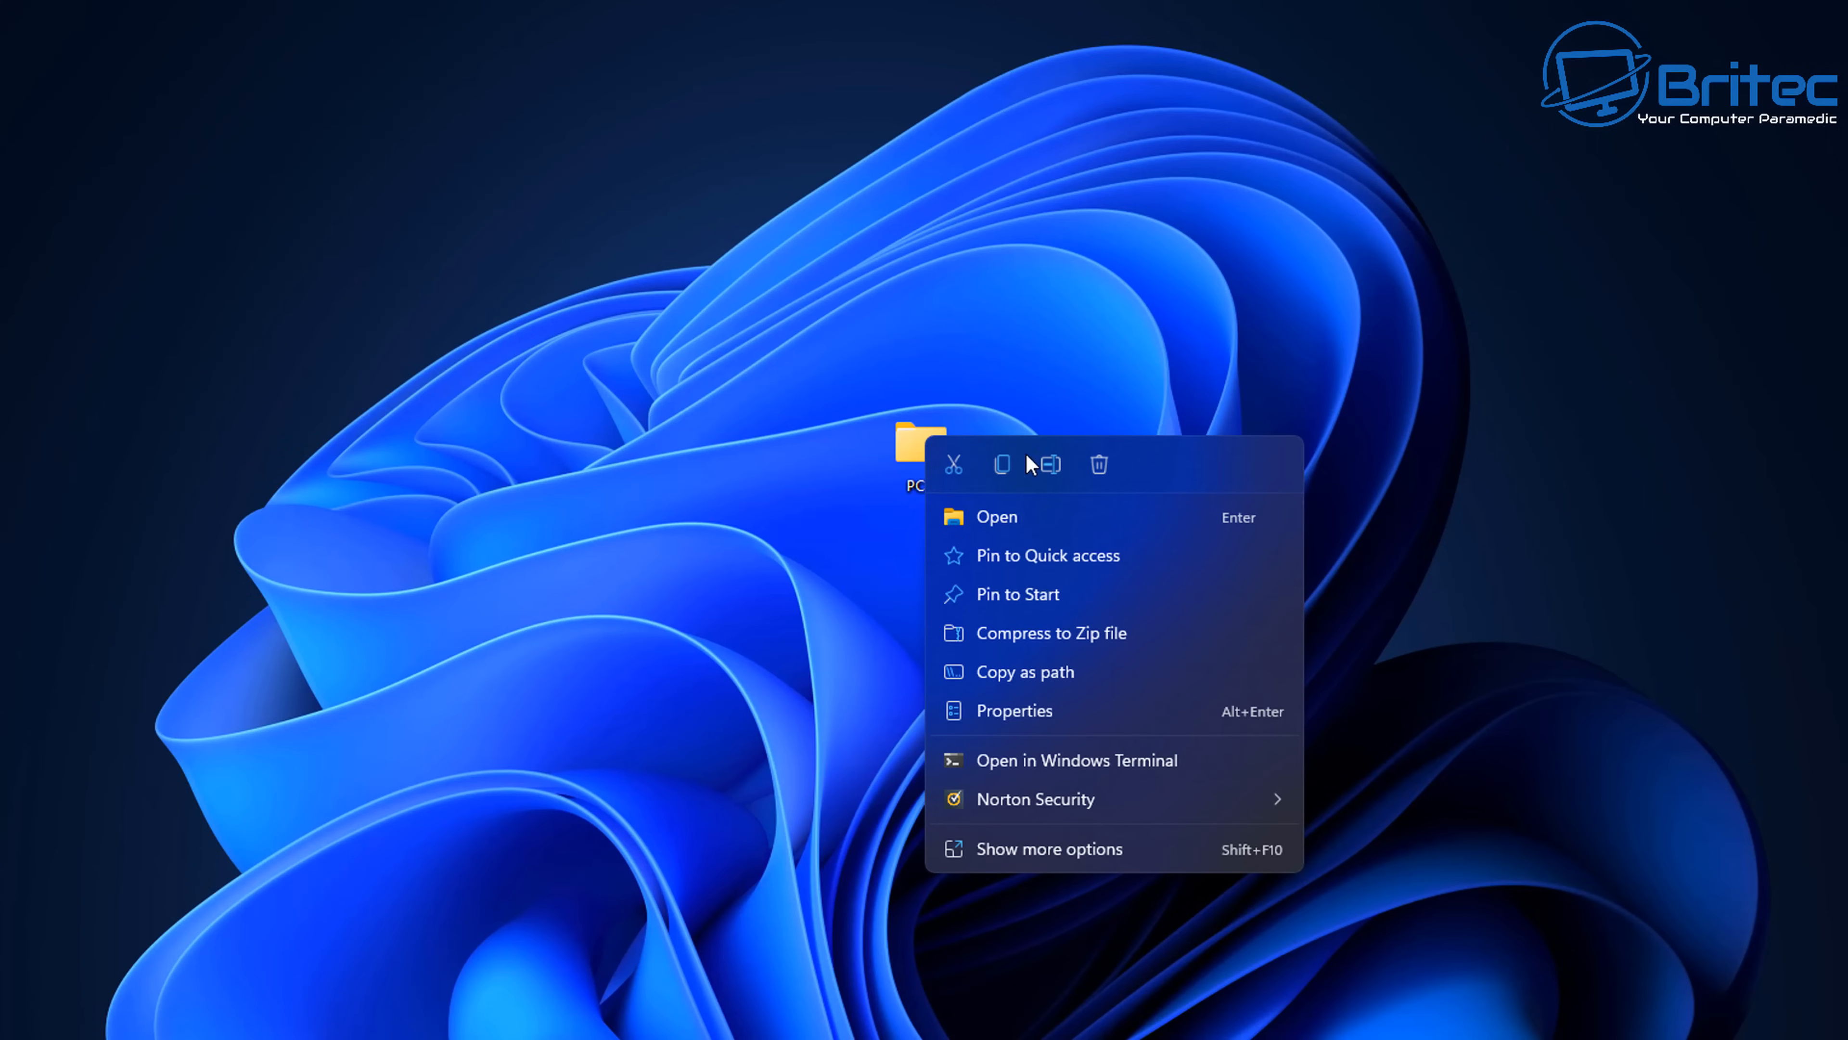
left_click(1001, 856)
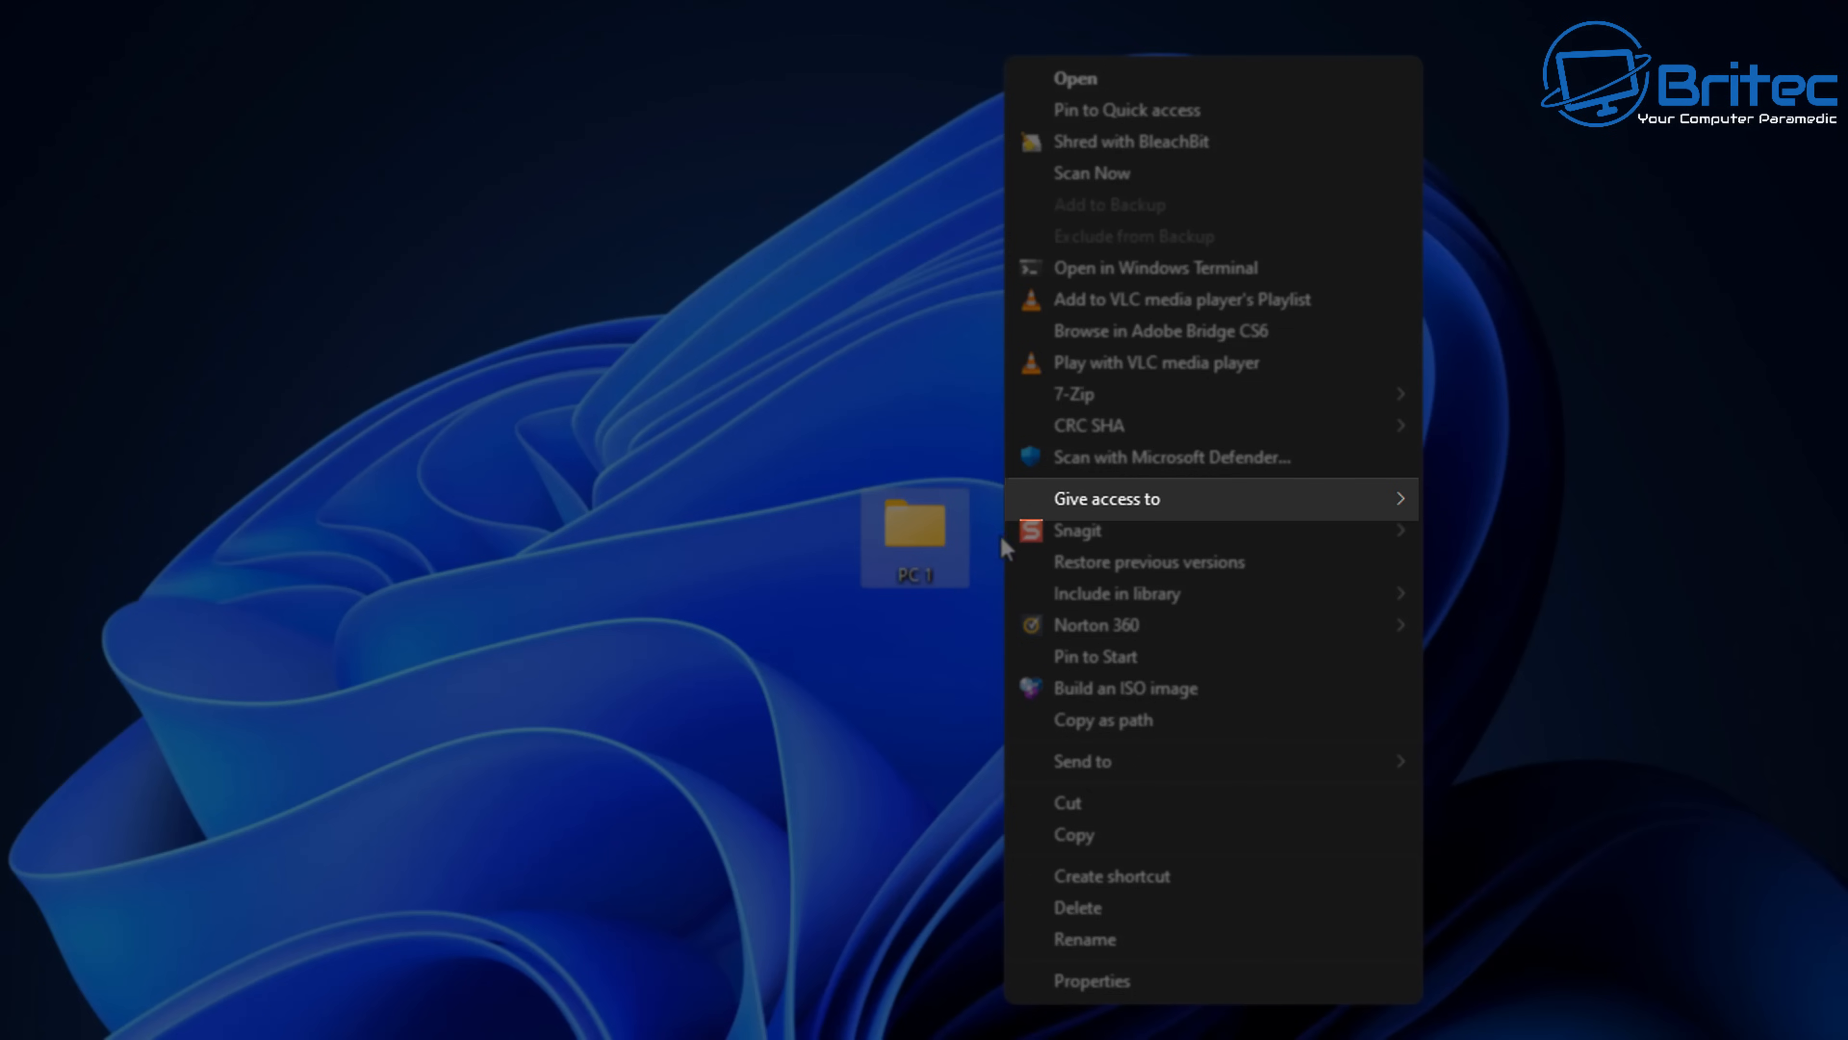
mouse_move(1119, 510)
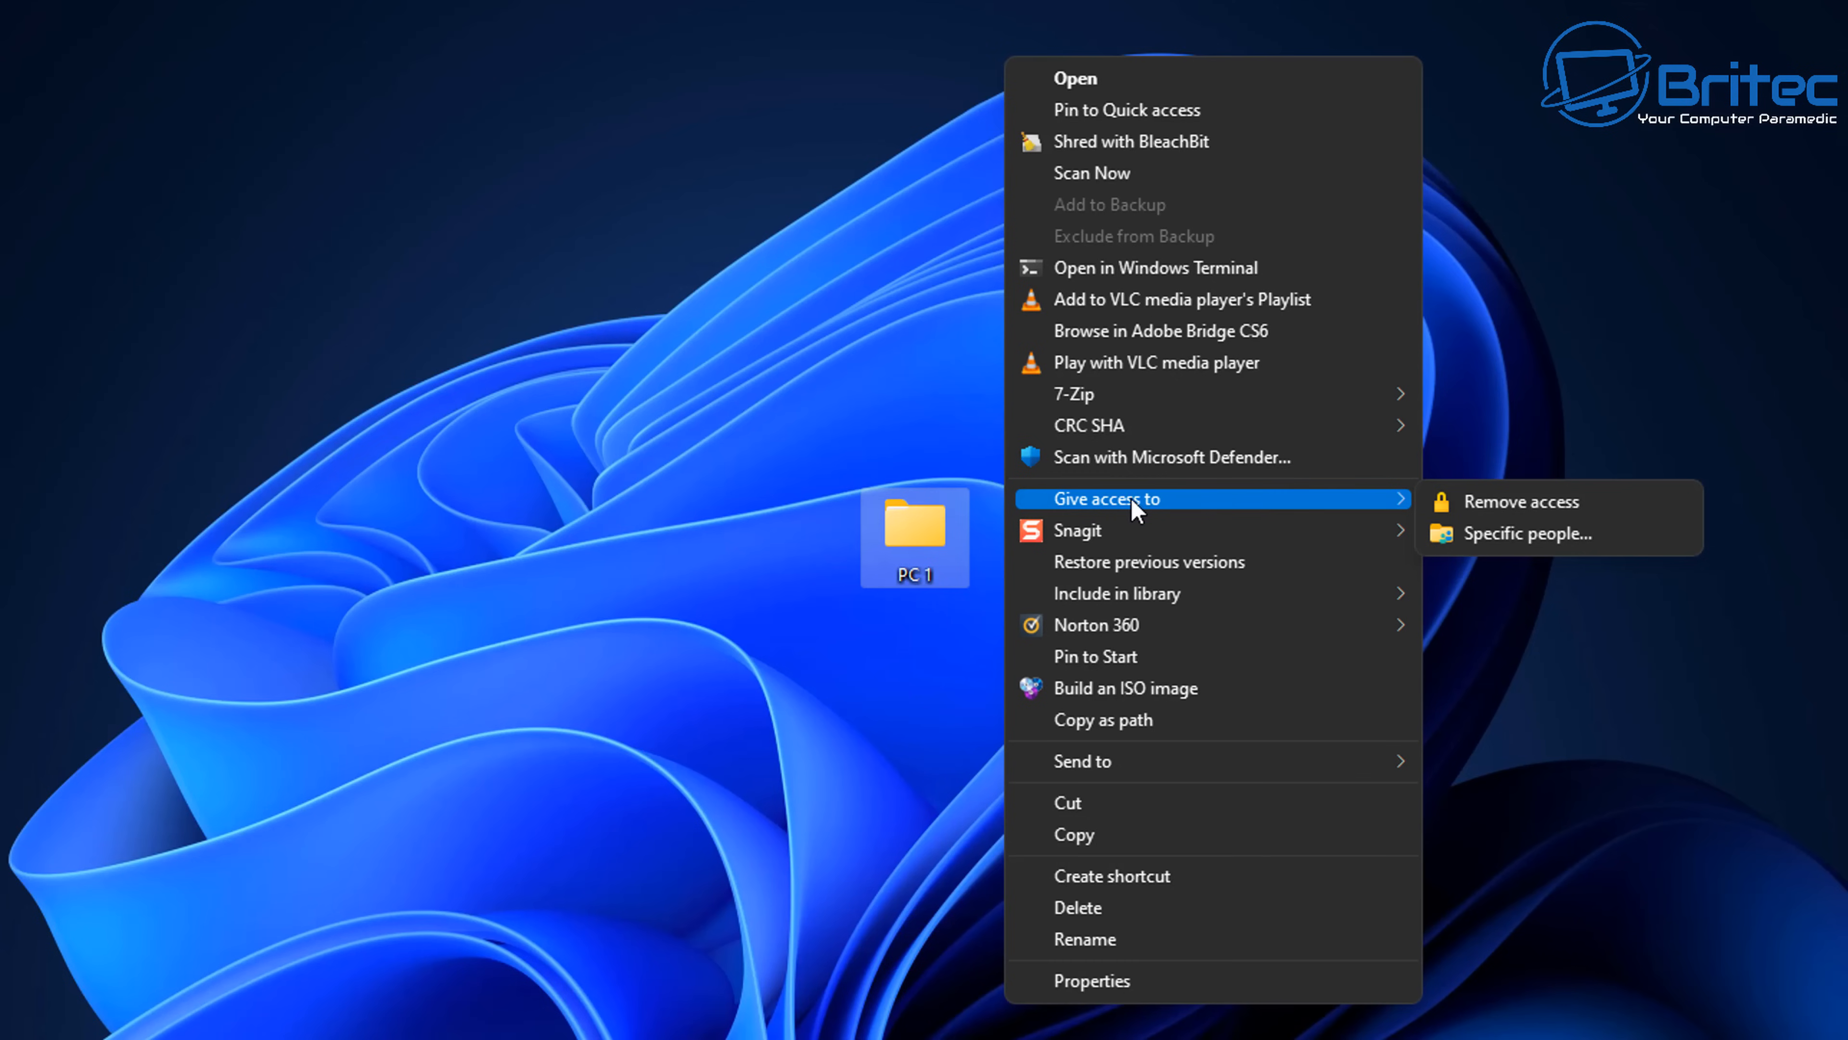
left_click(1491, 535)
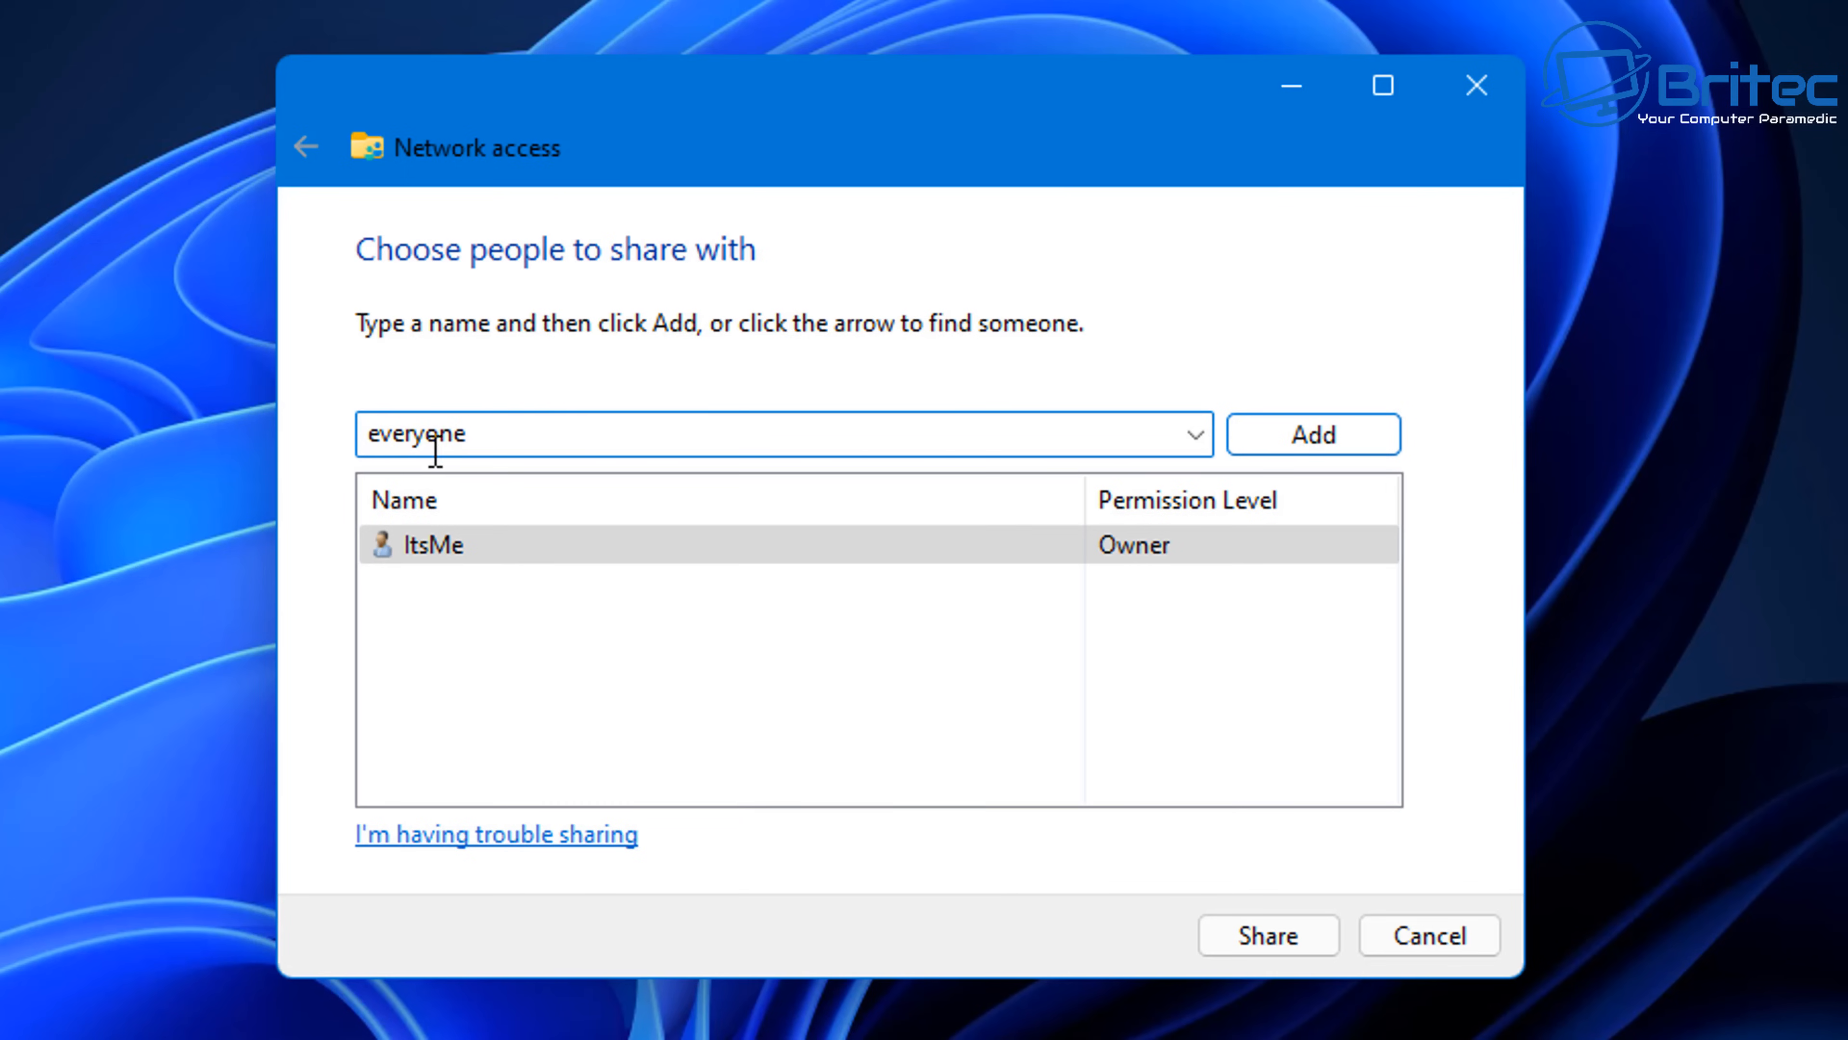
left_click(1304, 451)
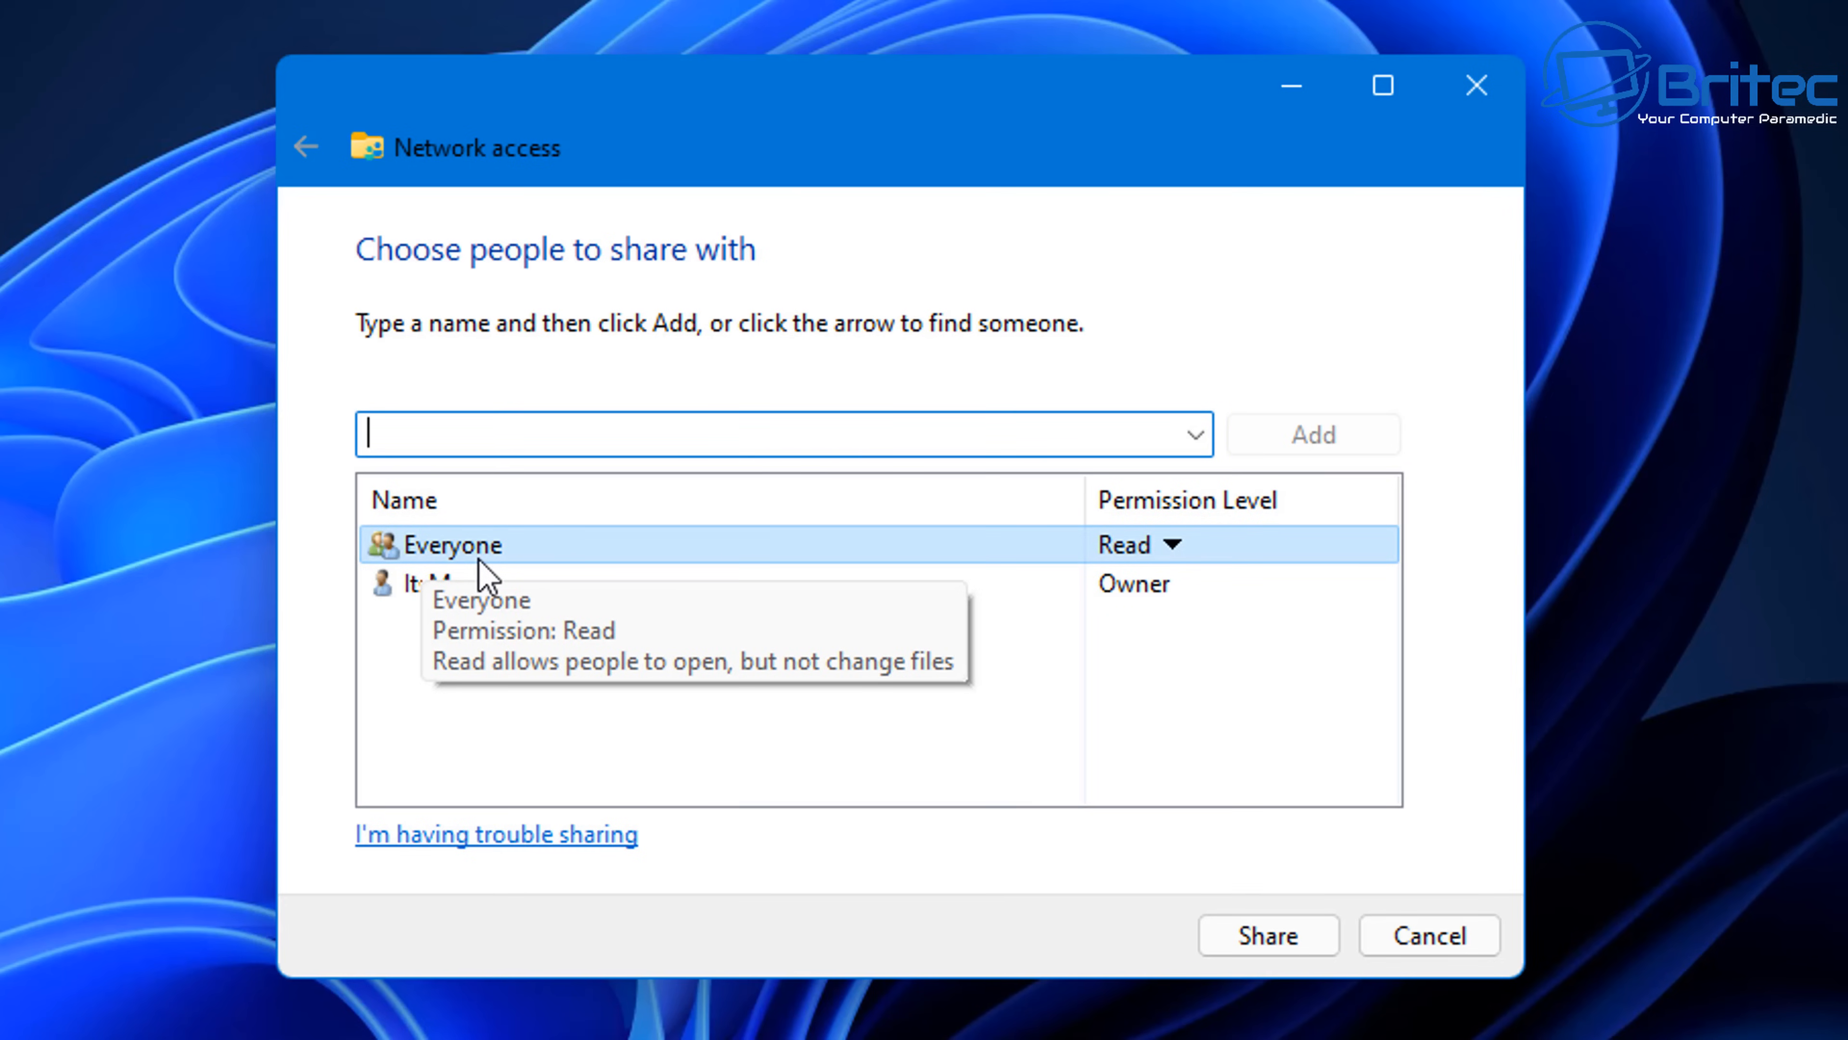
Set Everyone's permission level to Read/Write and share the PC 1 folder.
left_click(1171, 545)
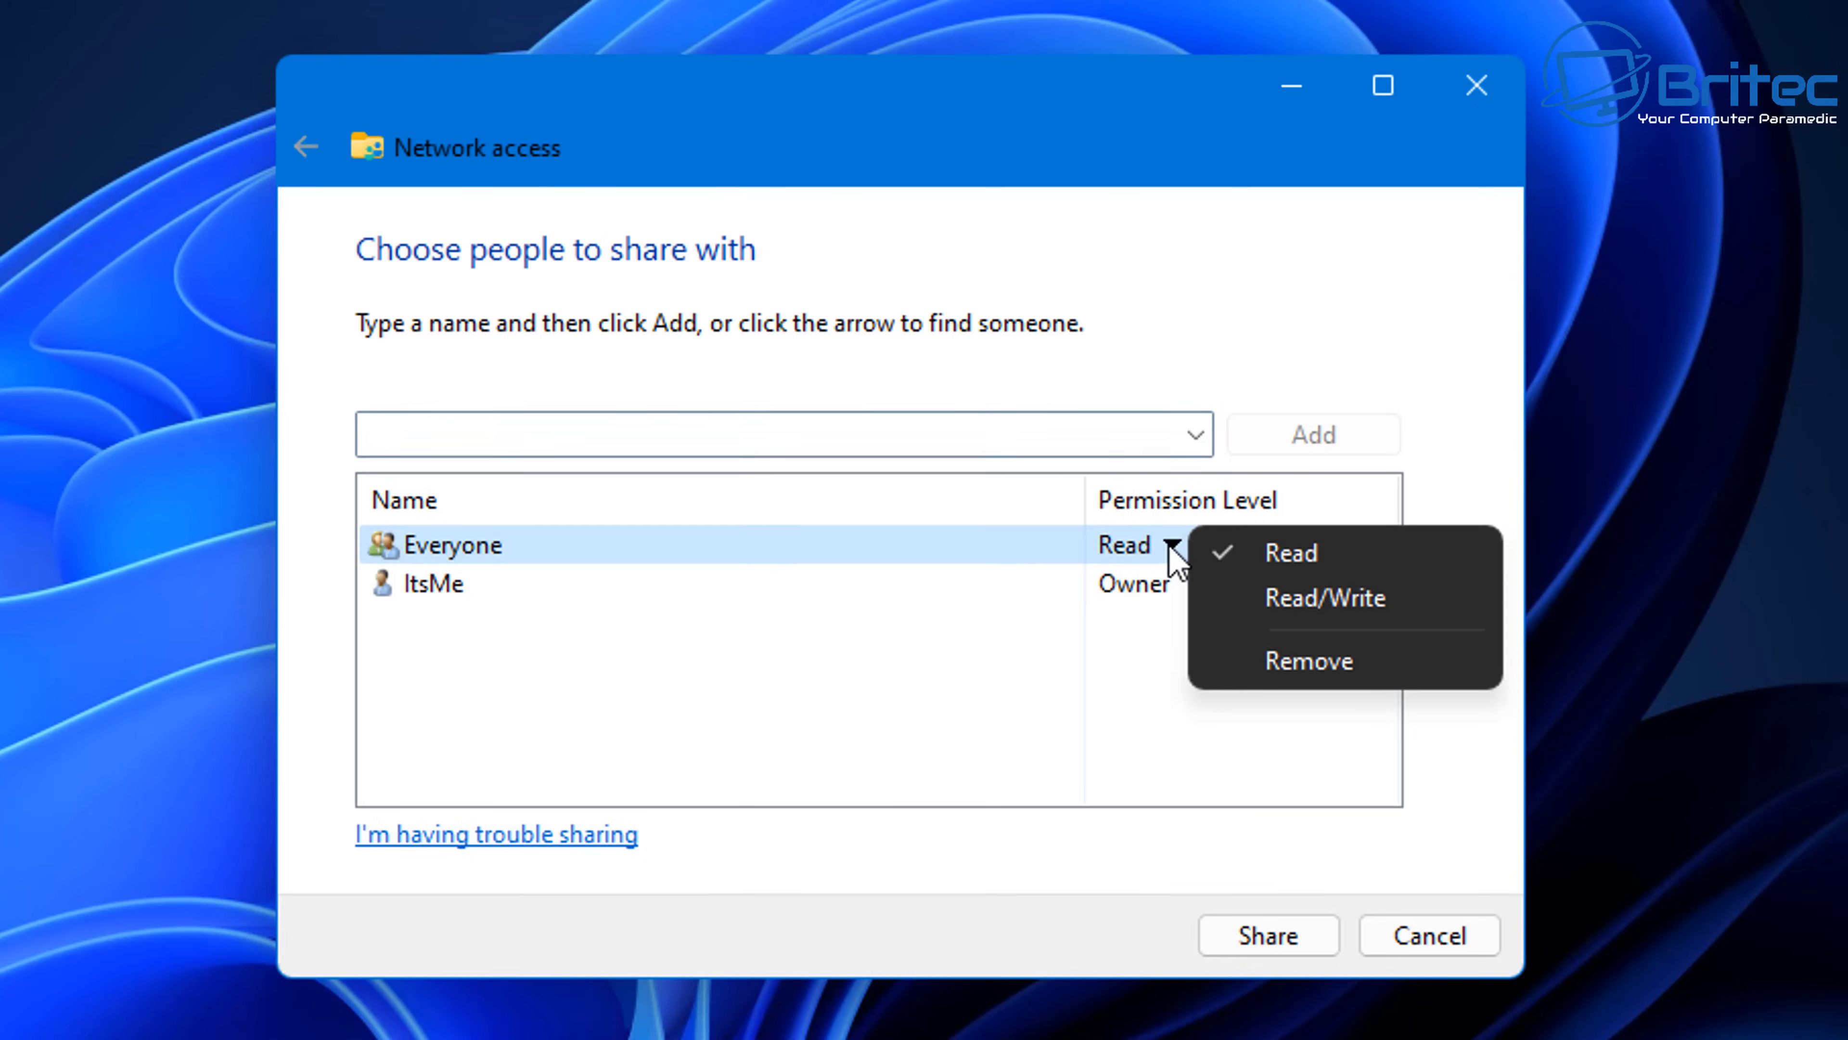
left_click(1257, 605)
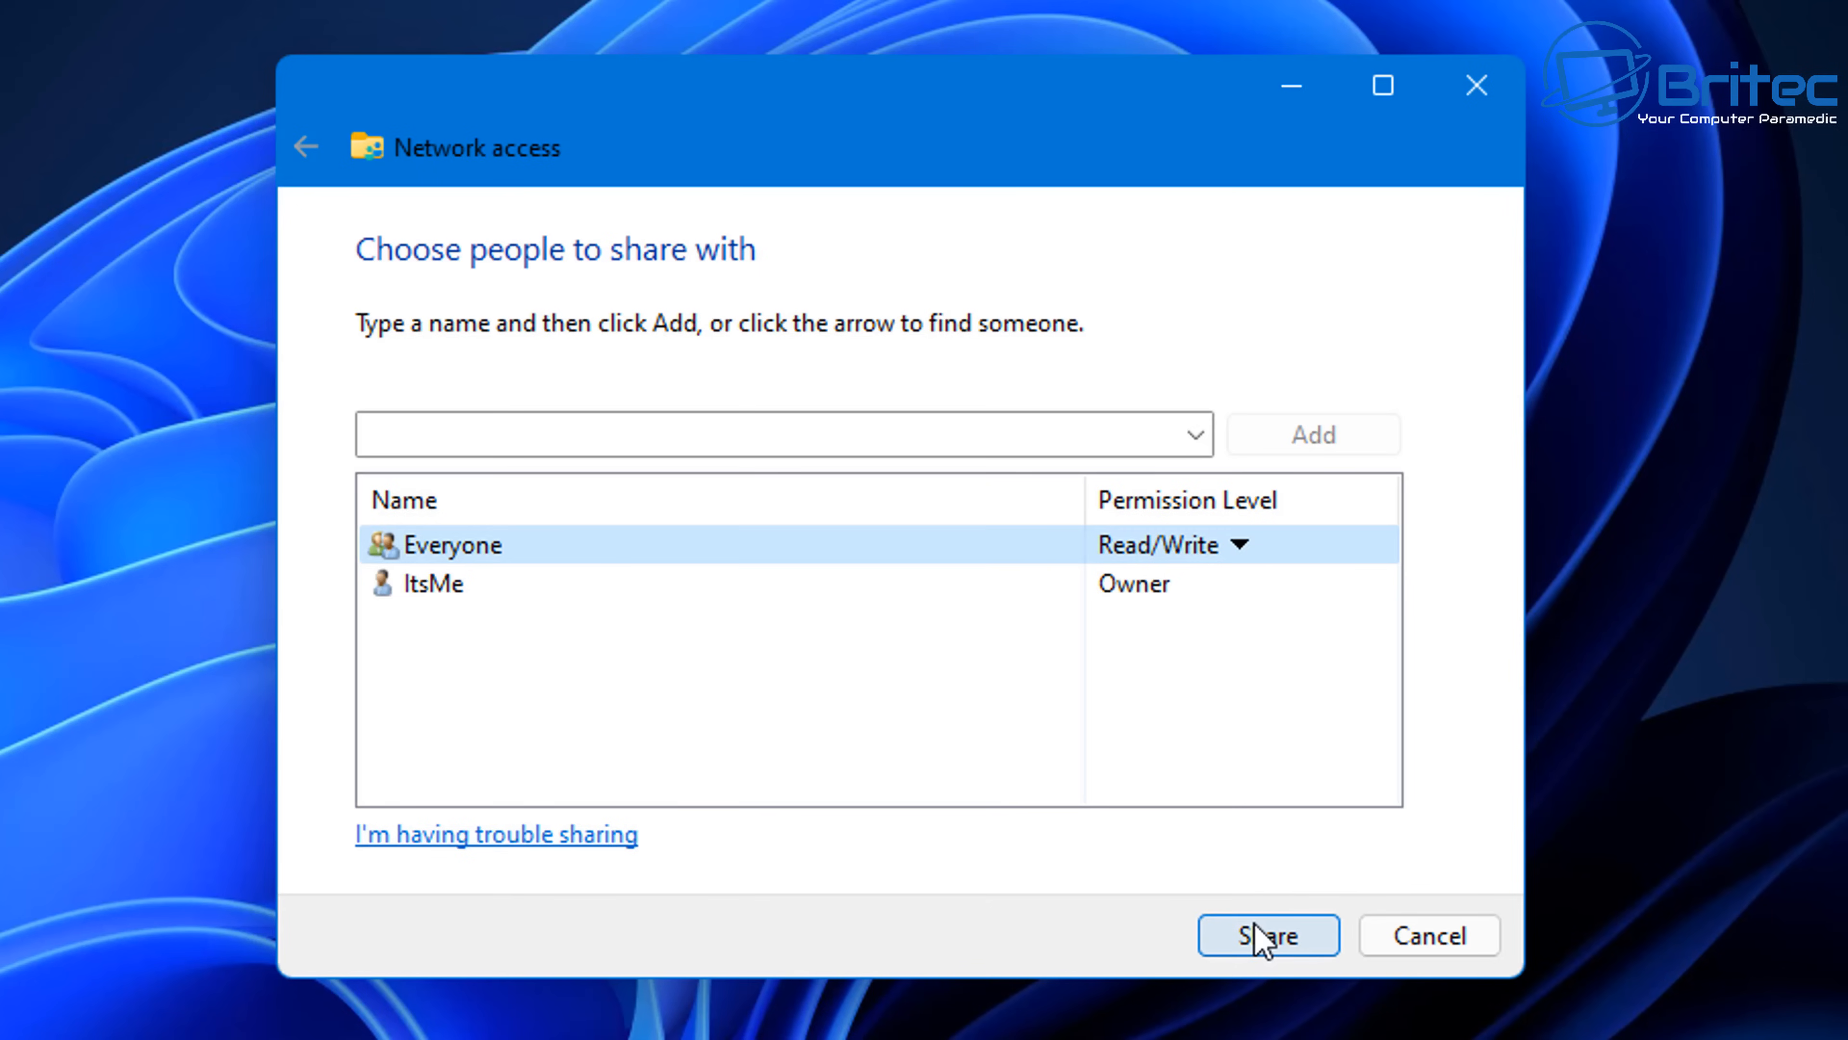
left_click(1262, 940)
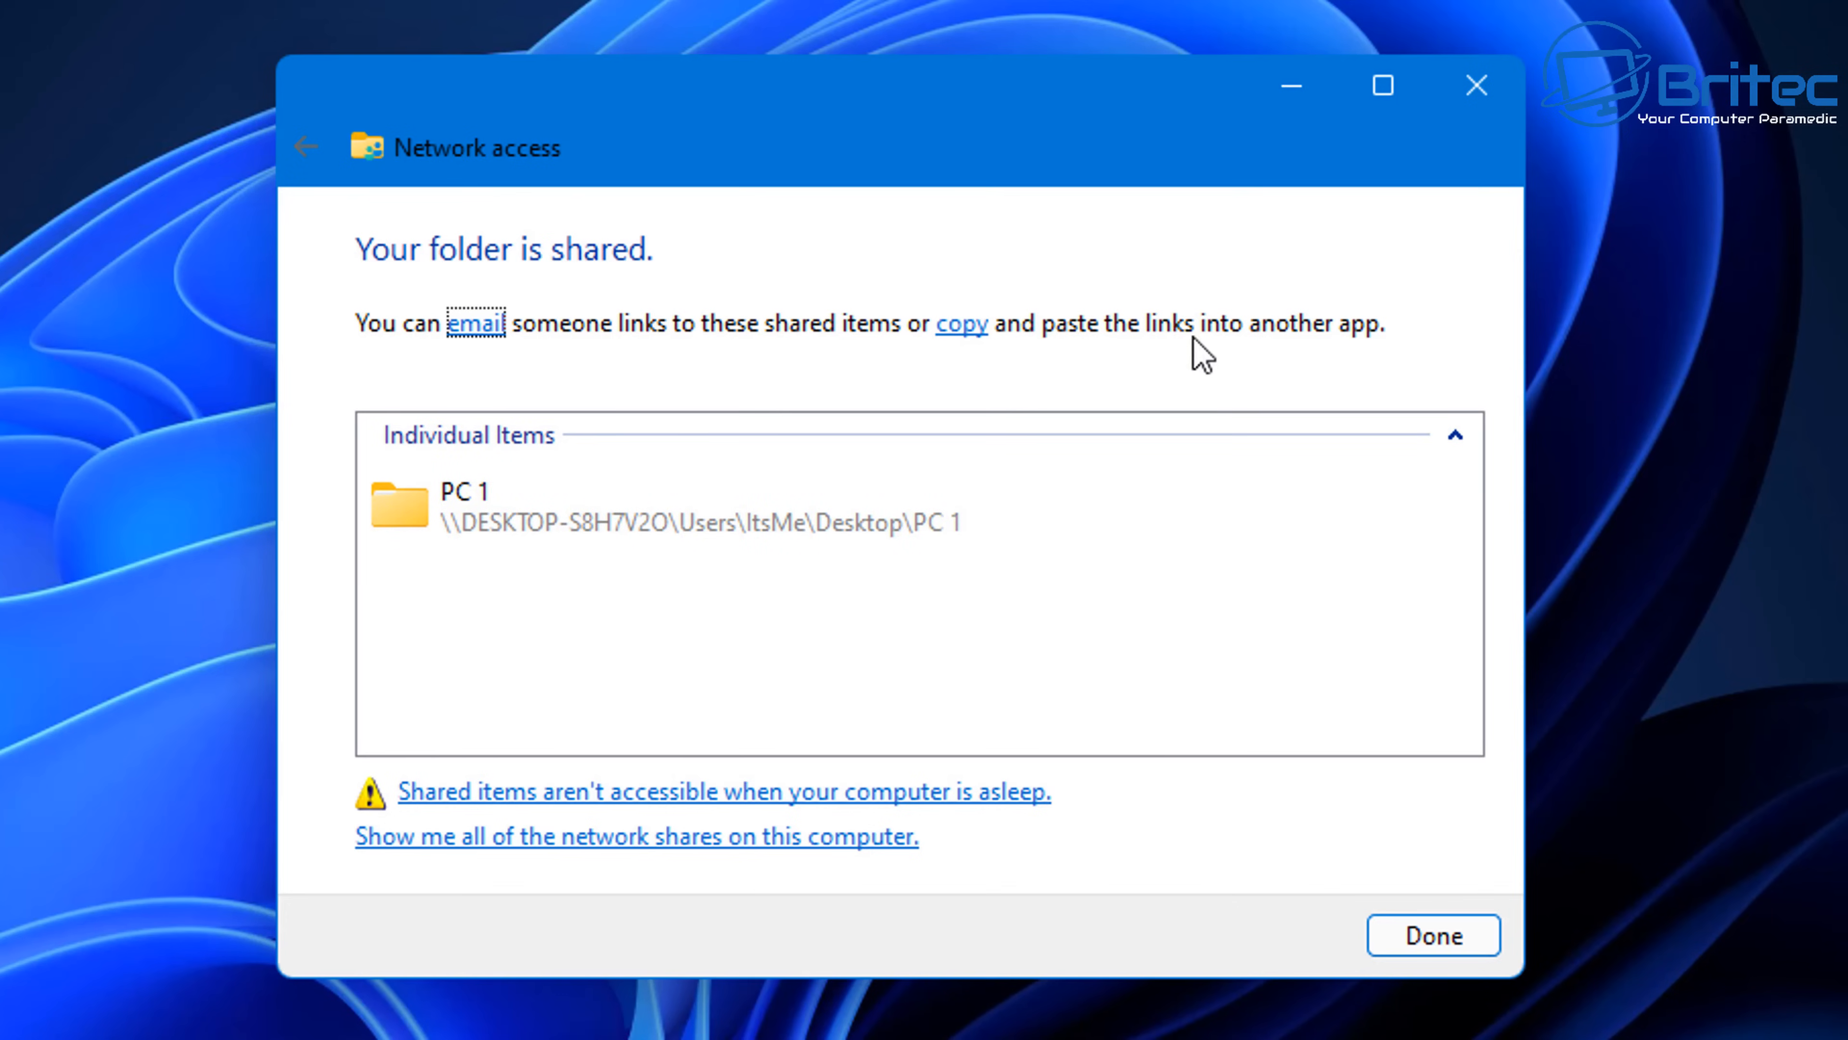
Copy the shared folder's link, paste it into an empty Notepad document, and minimise Notepad.
left_click(961, 329)
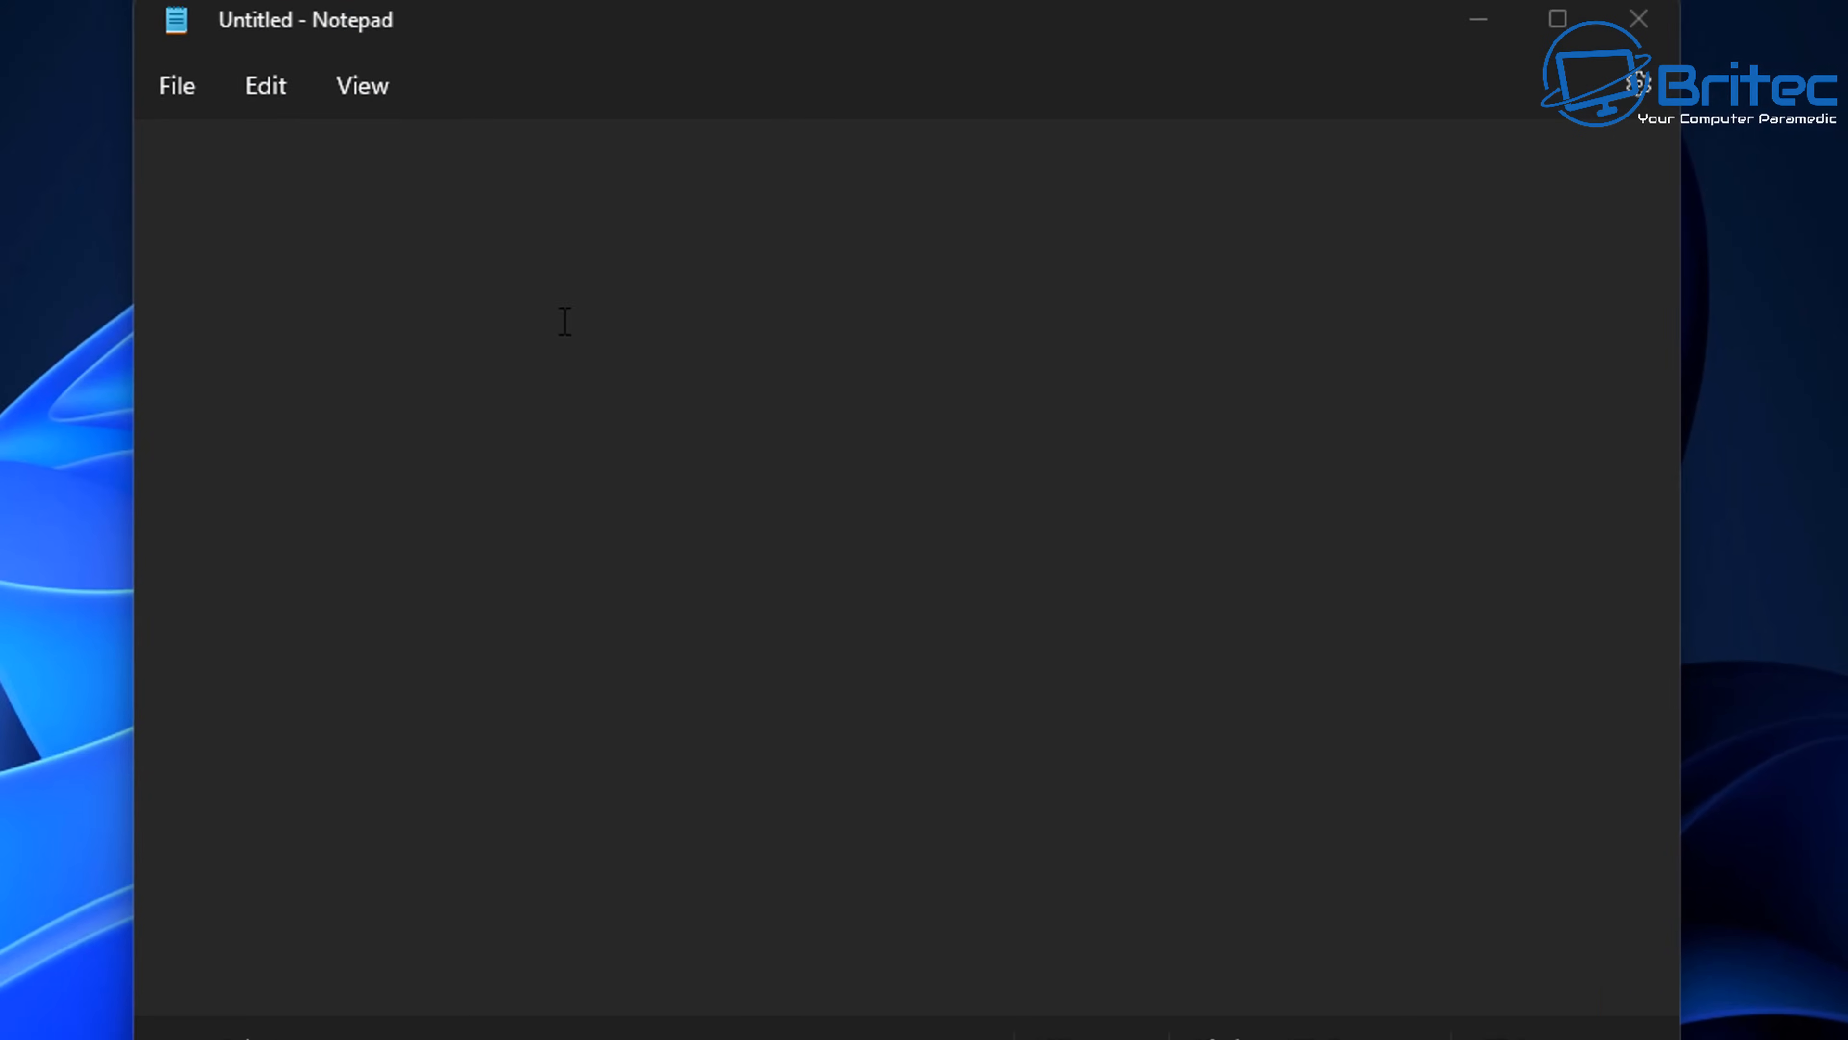
right_click(677, 365)
left_click(756, 565)
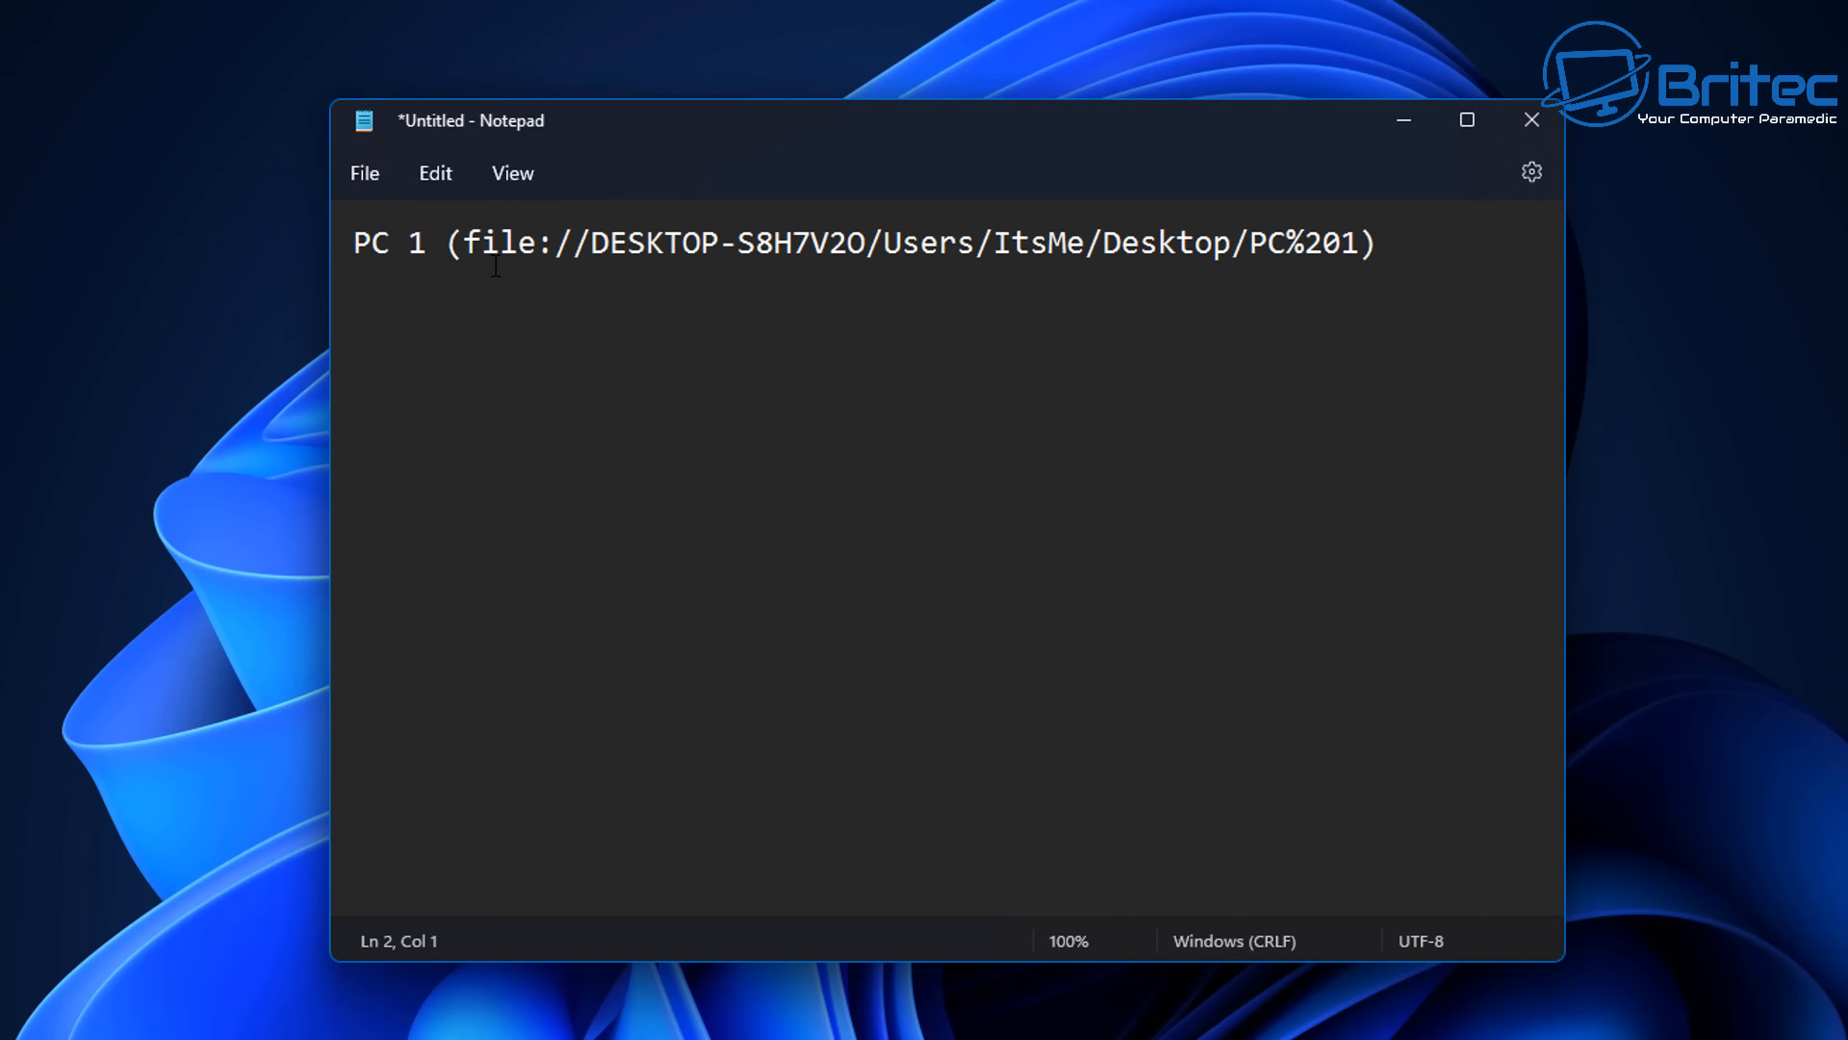
left_click(1404, 120)
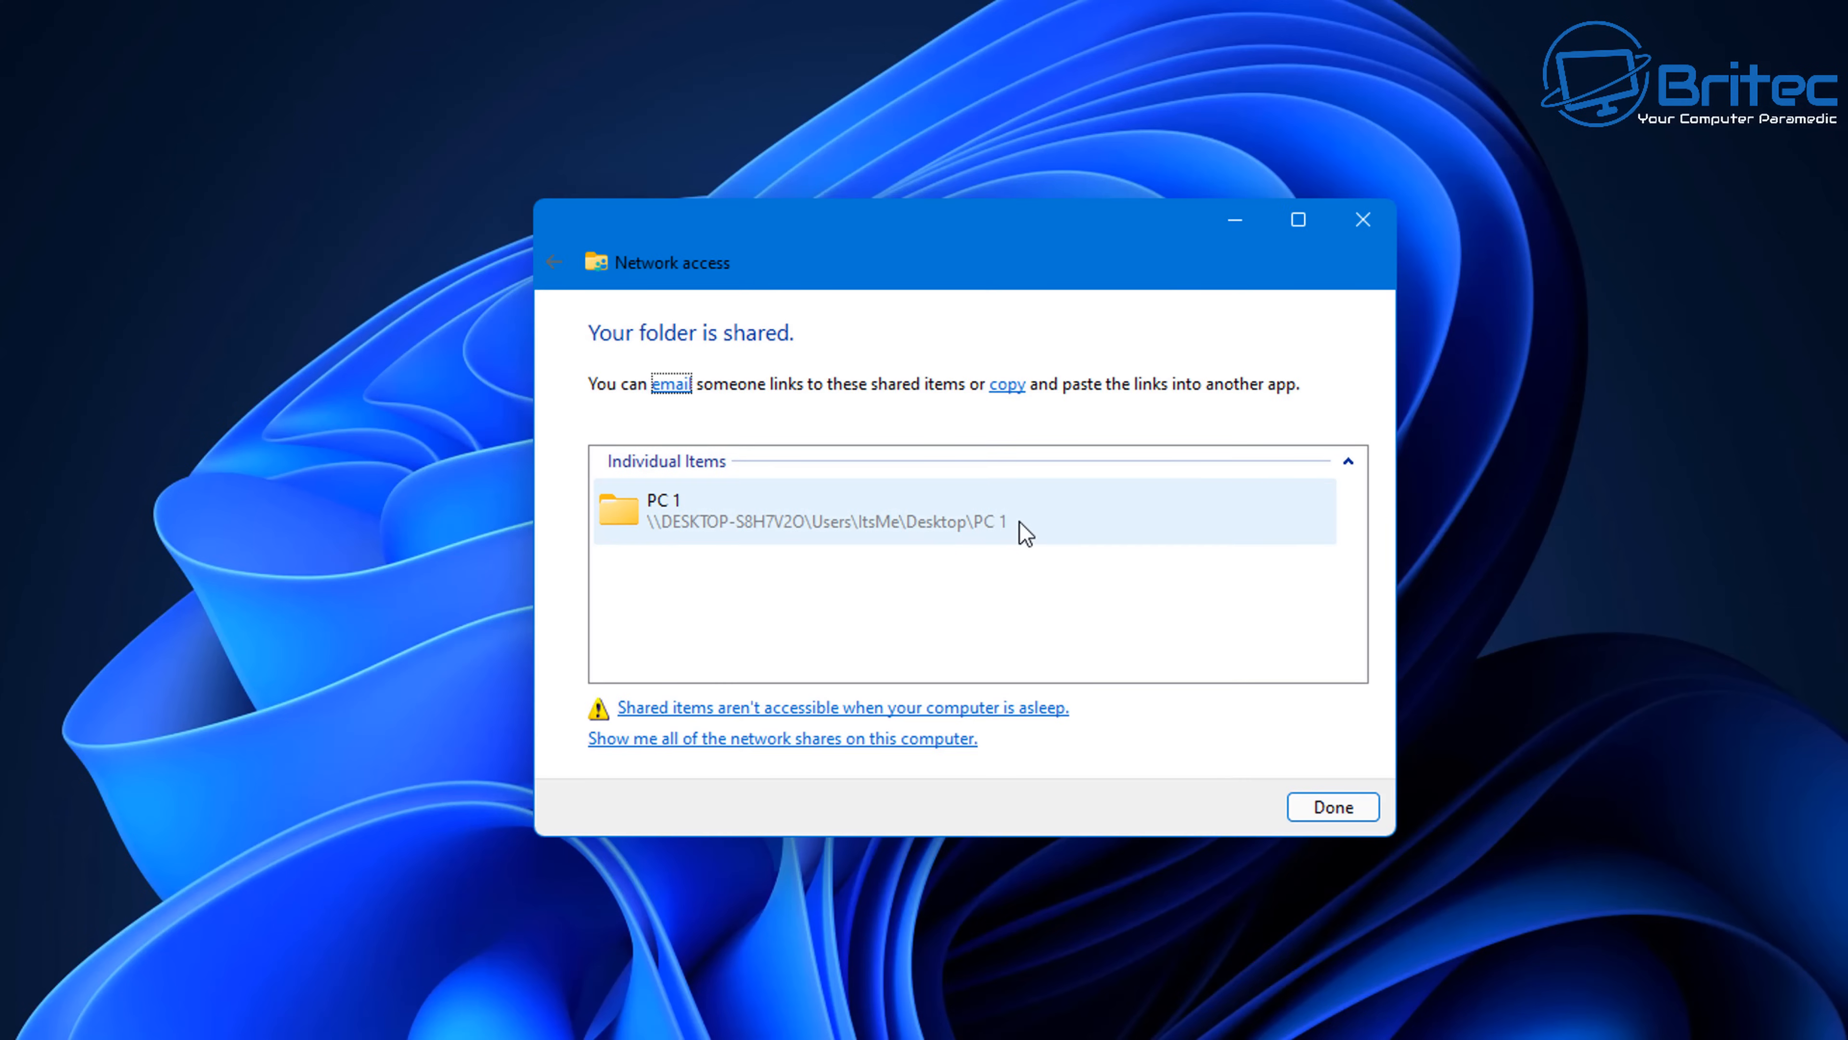
View the contents of the shared PC 1 folder through its network path, then close the folder and the sharing dialog.
left_click(1003, 531)
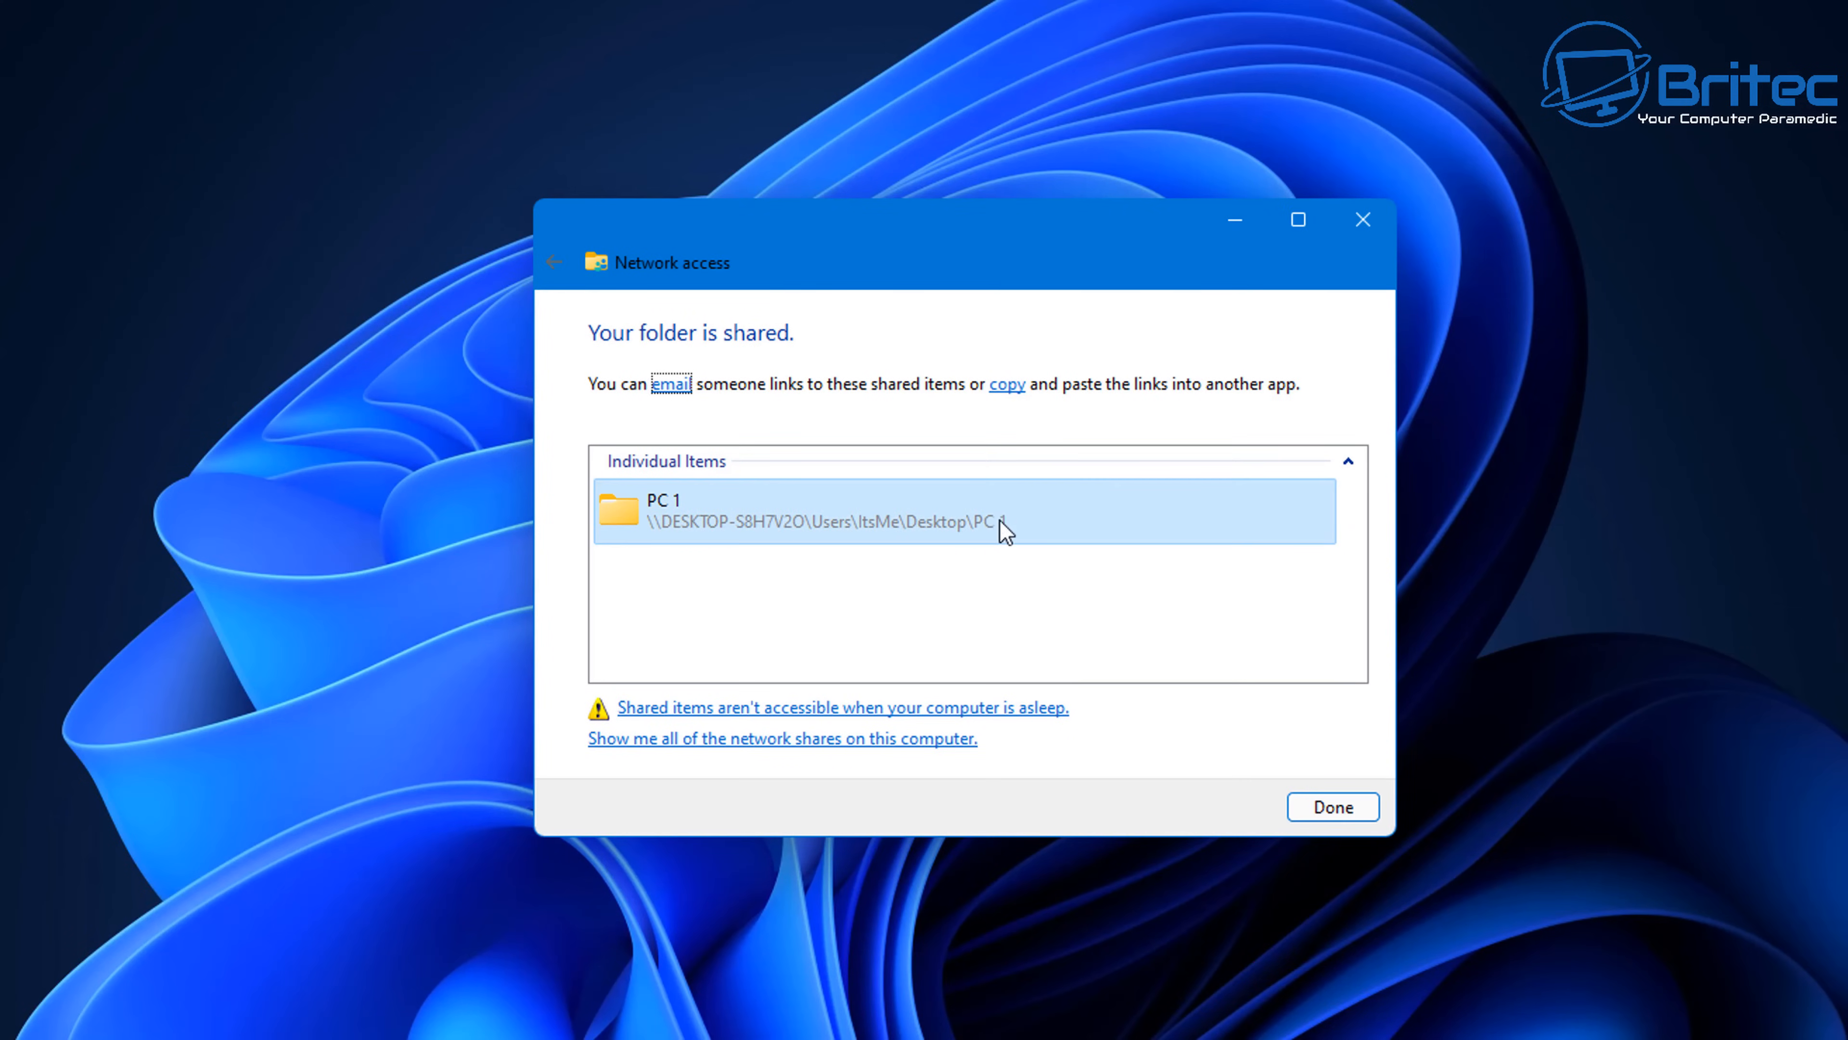
double_click(653, 518)
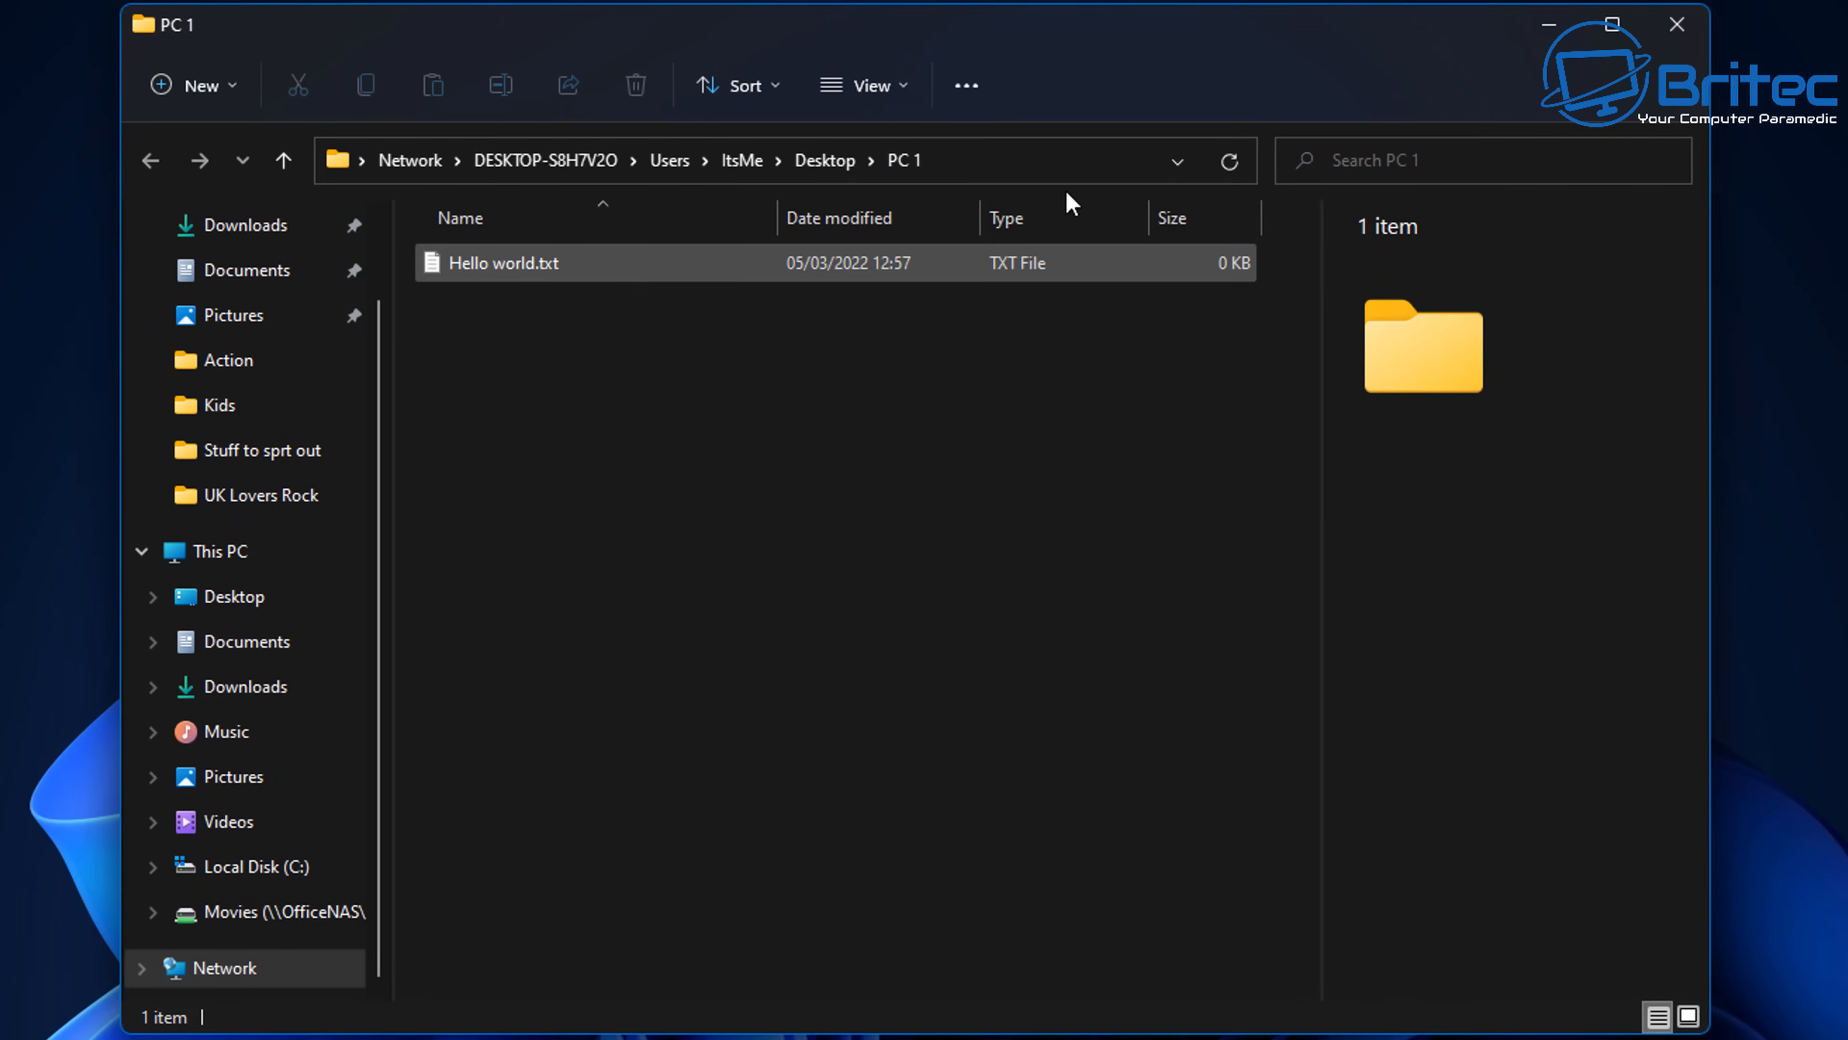
left_click(1676, 26)
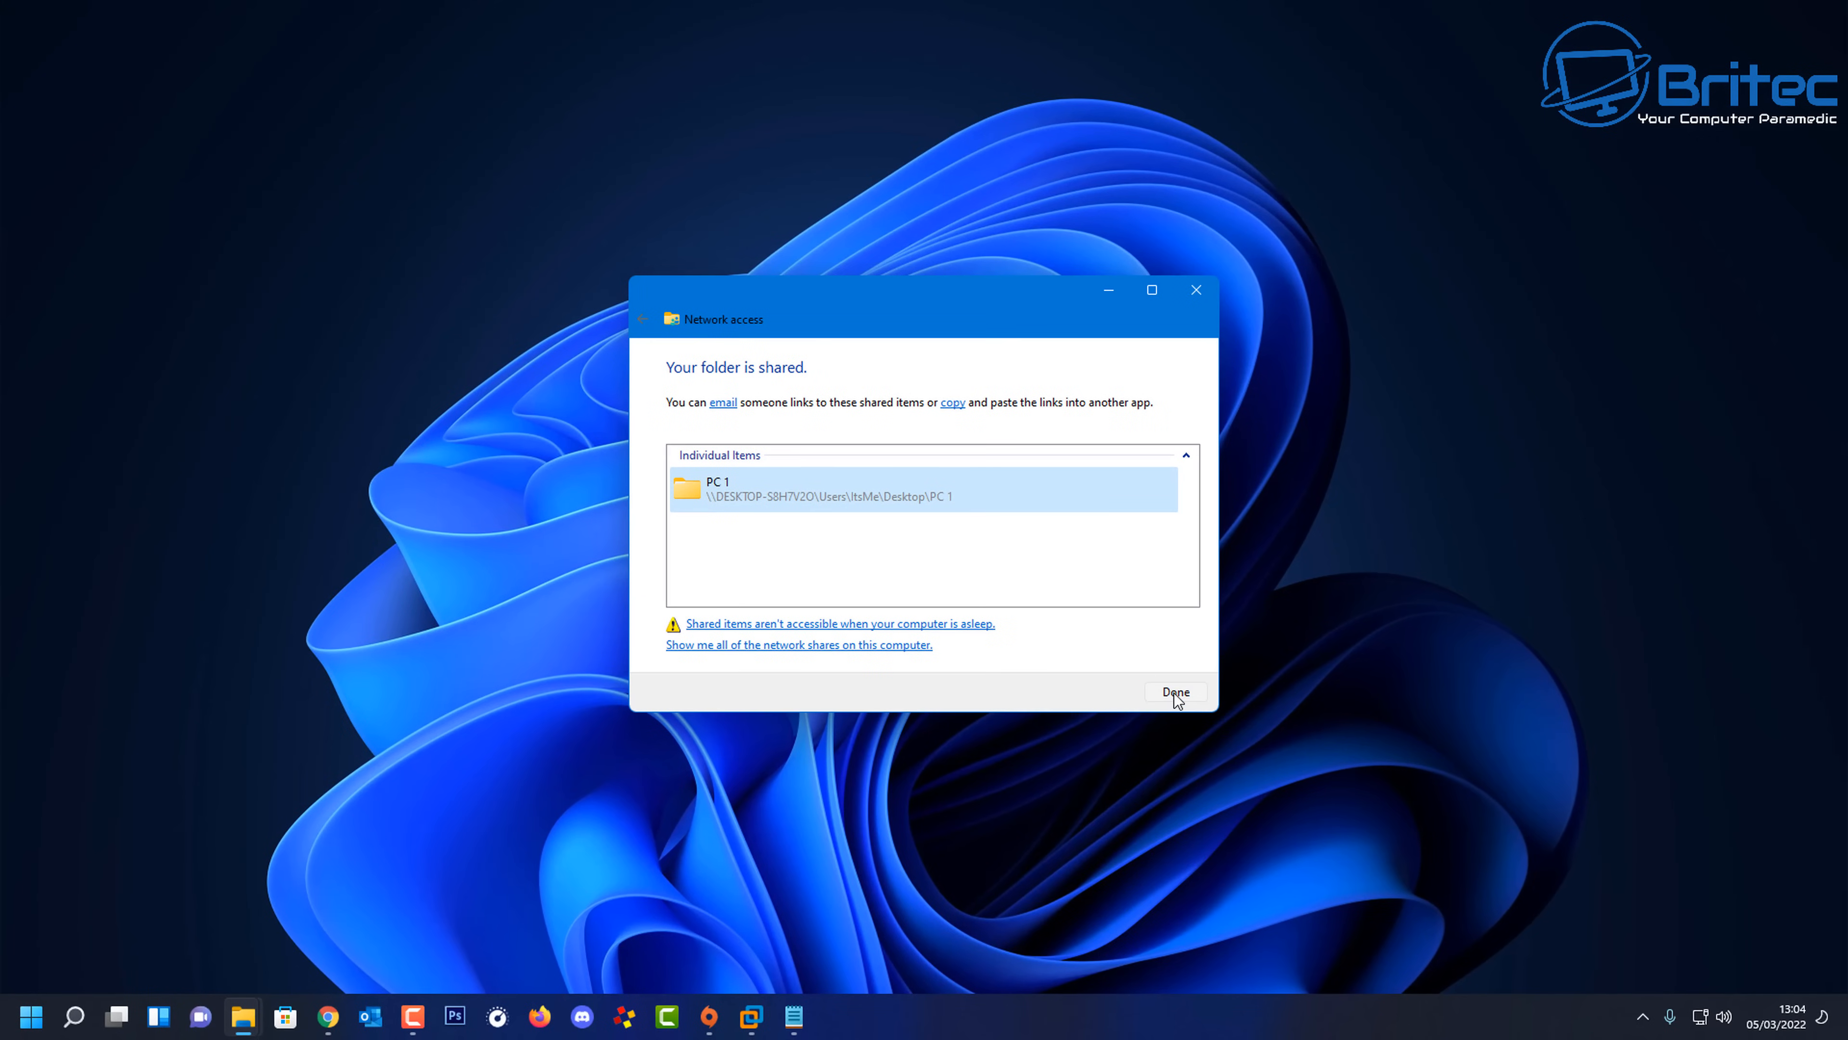
left_click(1175, 692)
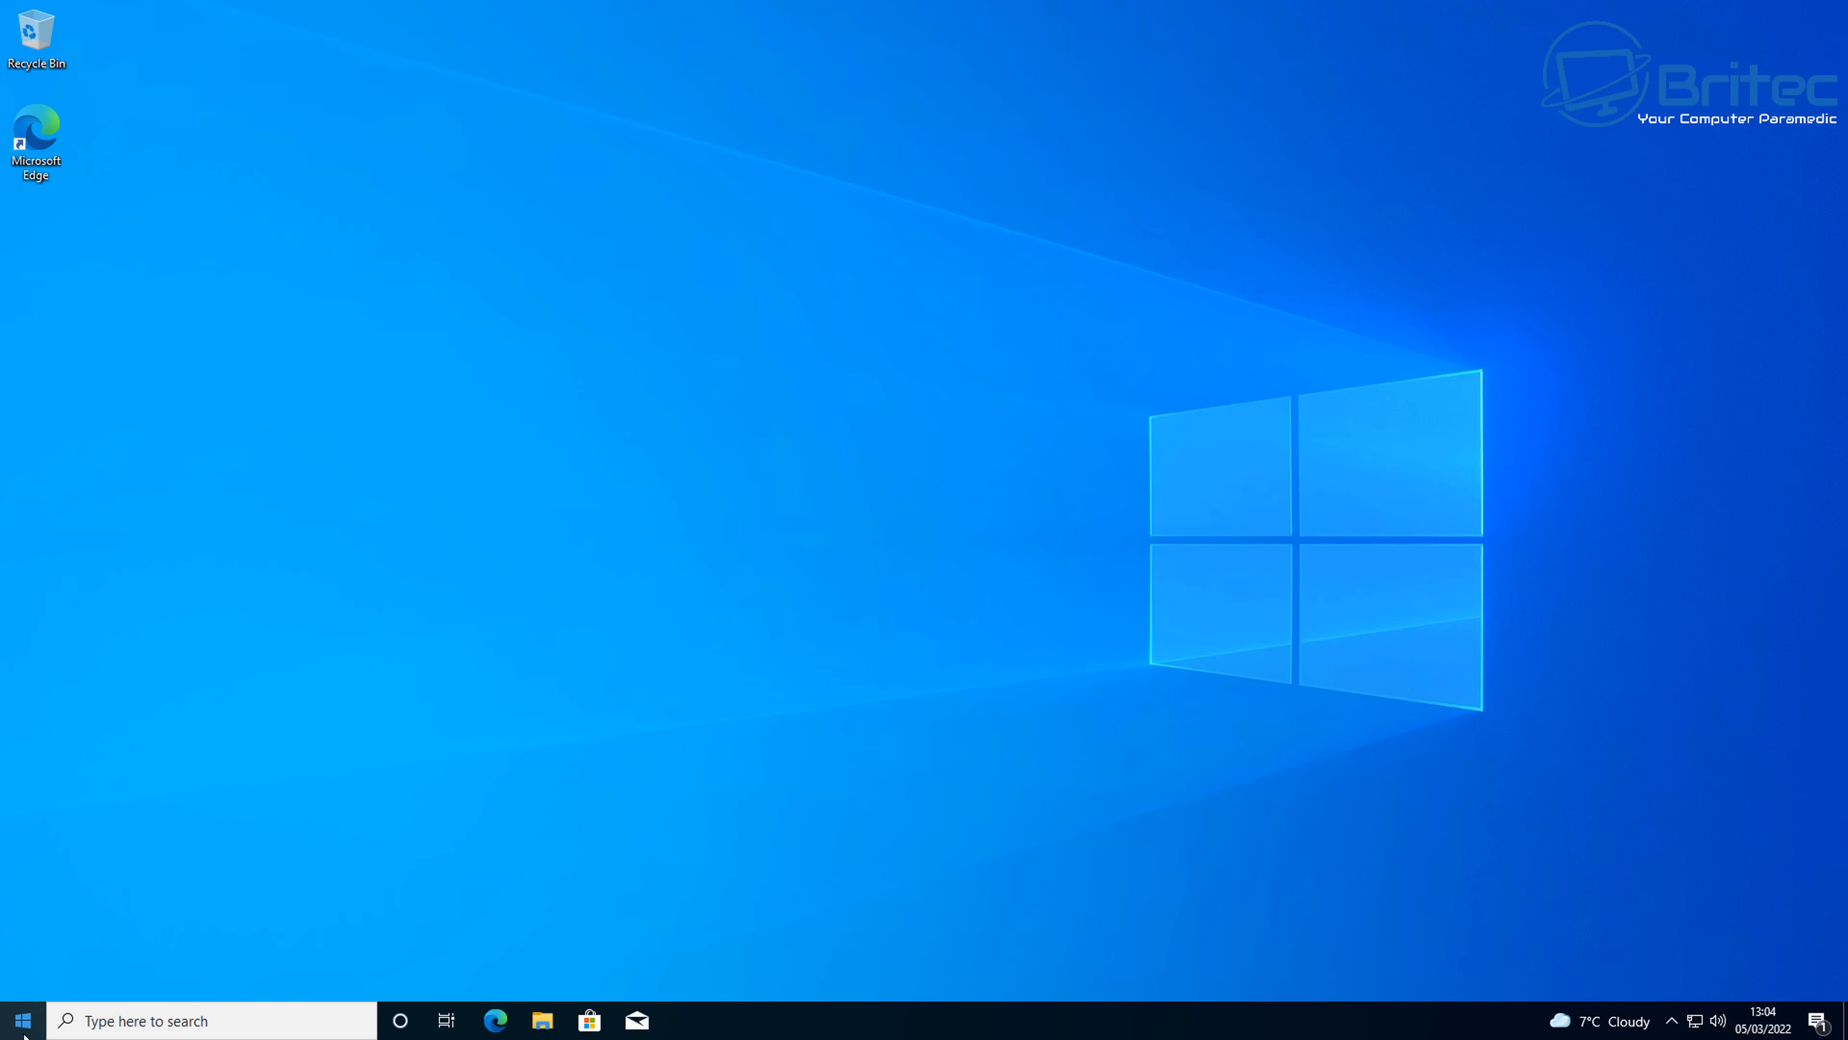
On the Windows 10 PC, open Control Panel and go to the advanced sharing settings of the Network and Sharing Centre.
left_click(112, 1020)
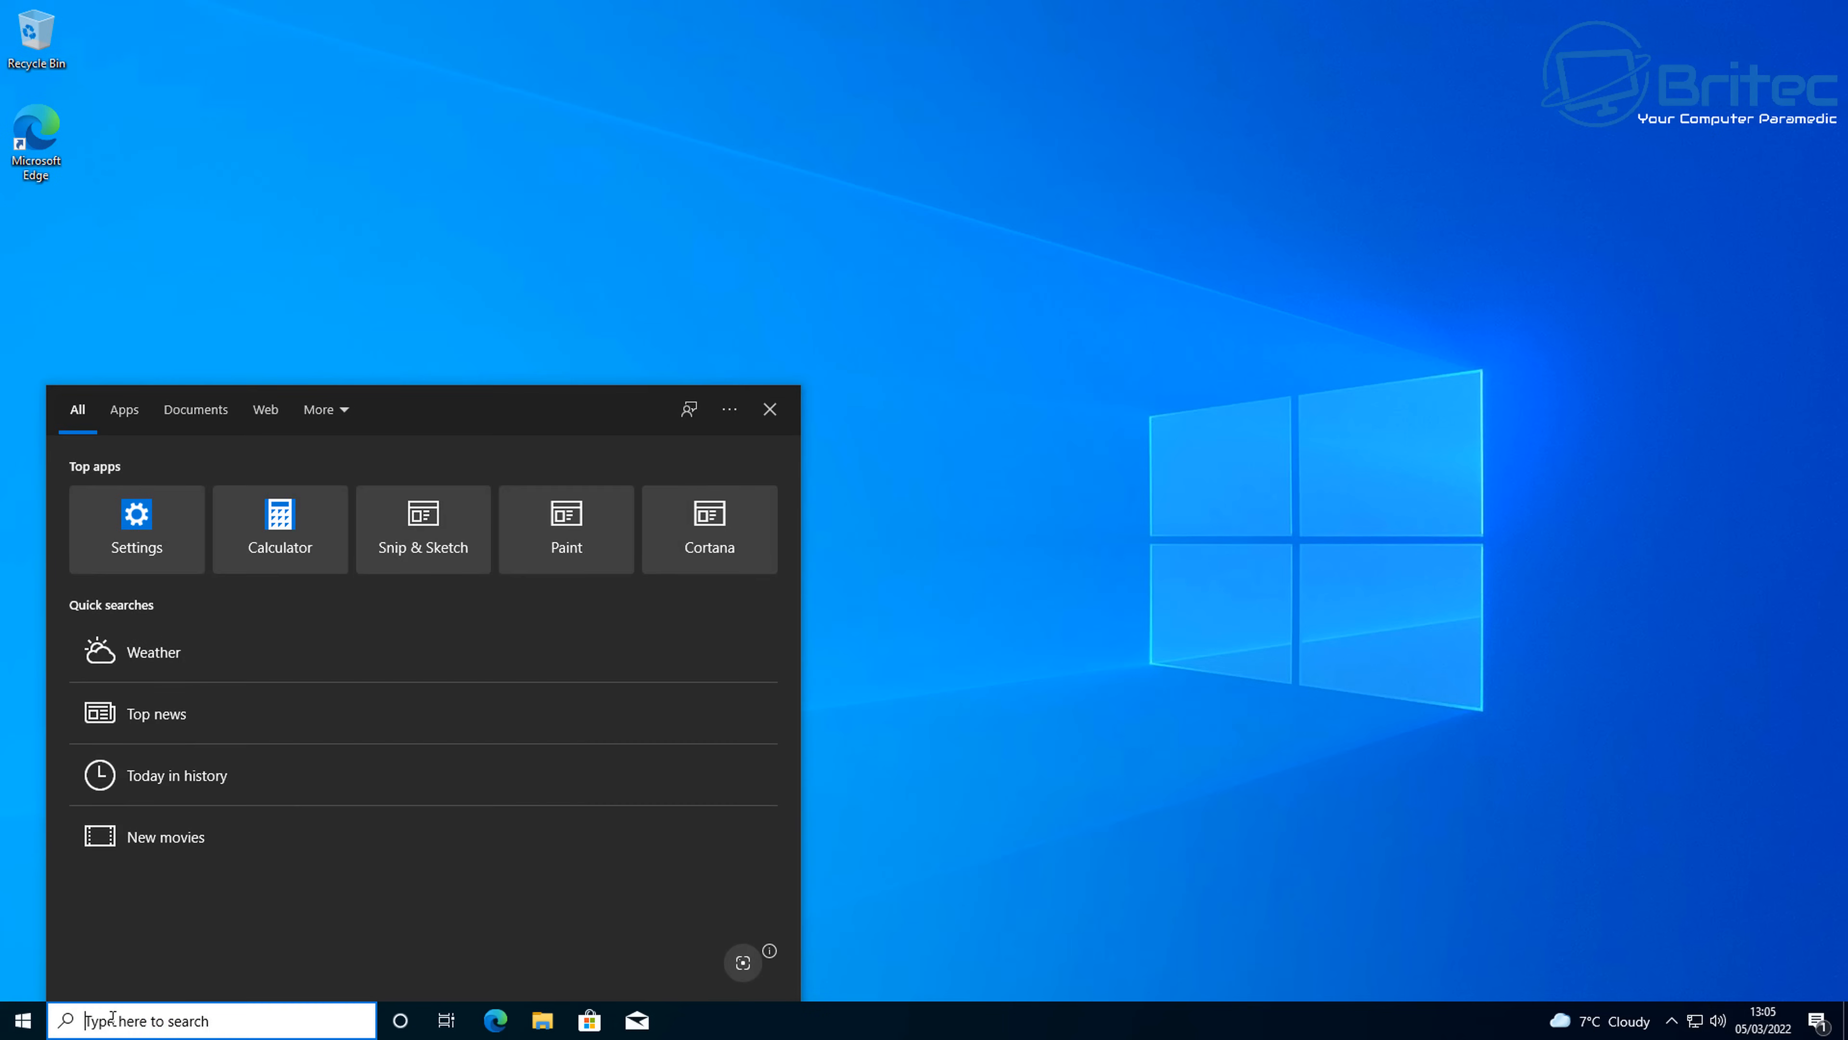
type("control pa")
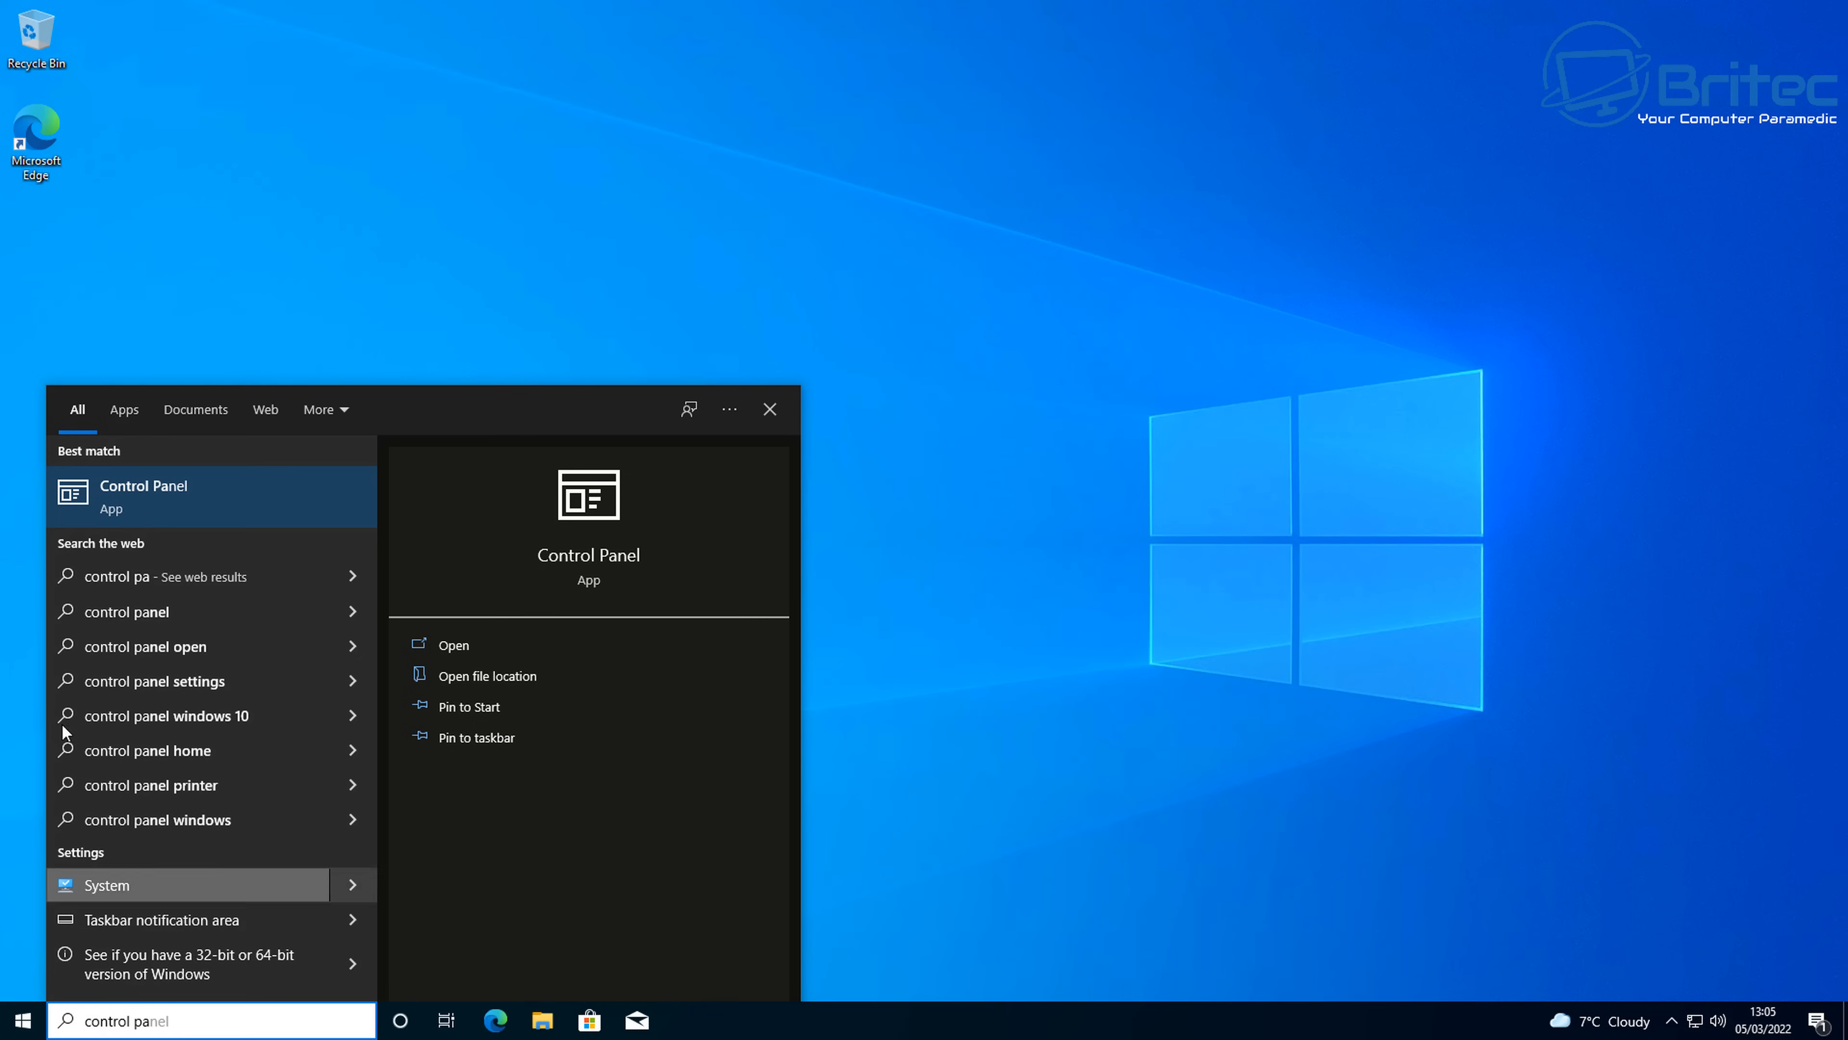
left_click(127, 502)
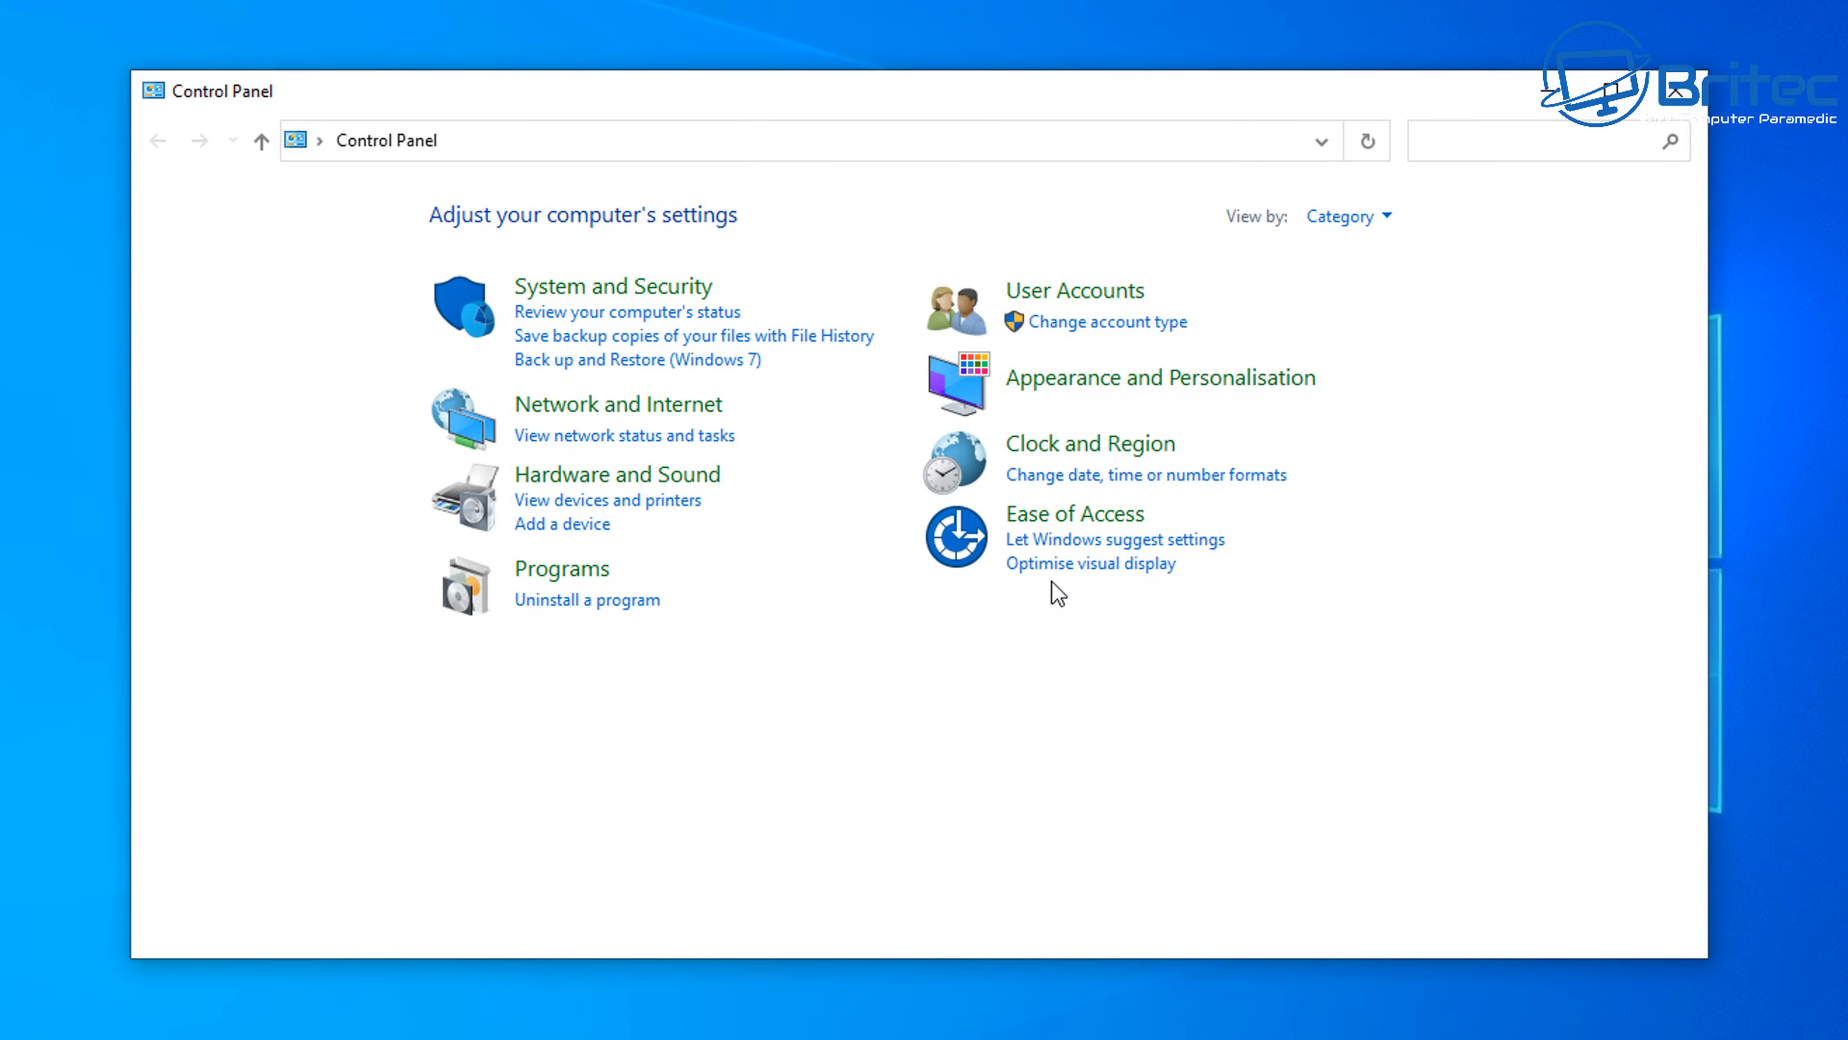
left_click(602, 415)
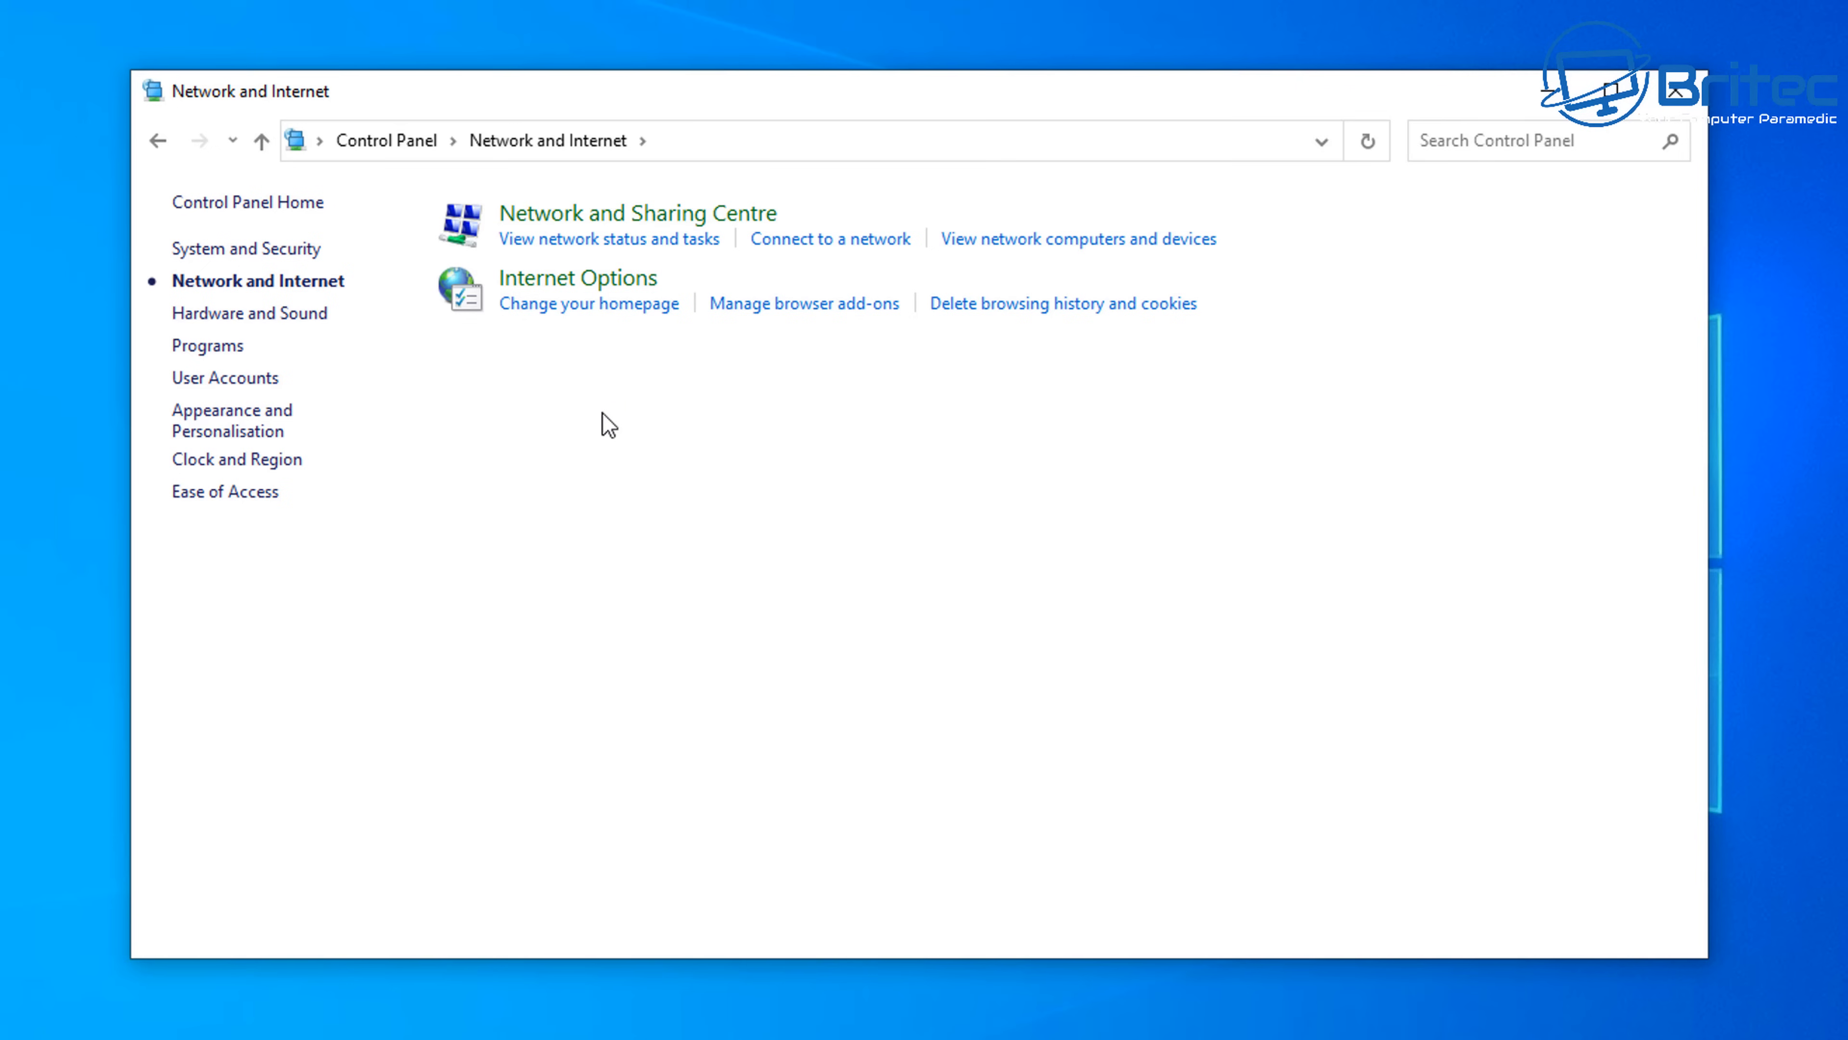
left_click(663, 215)
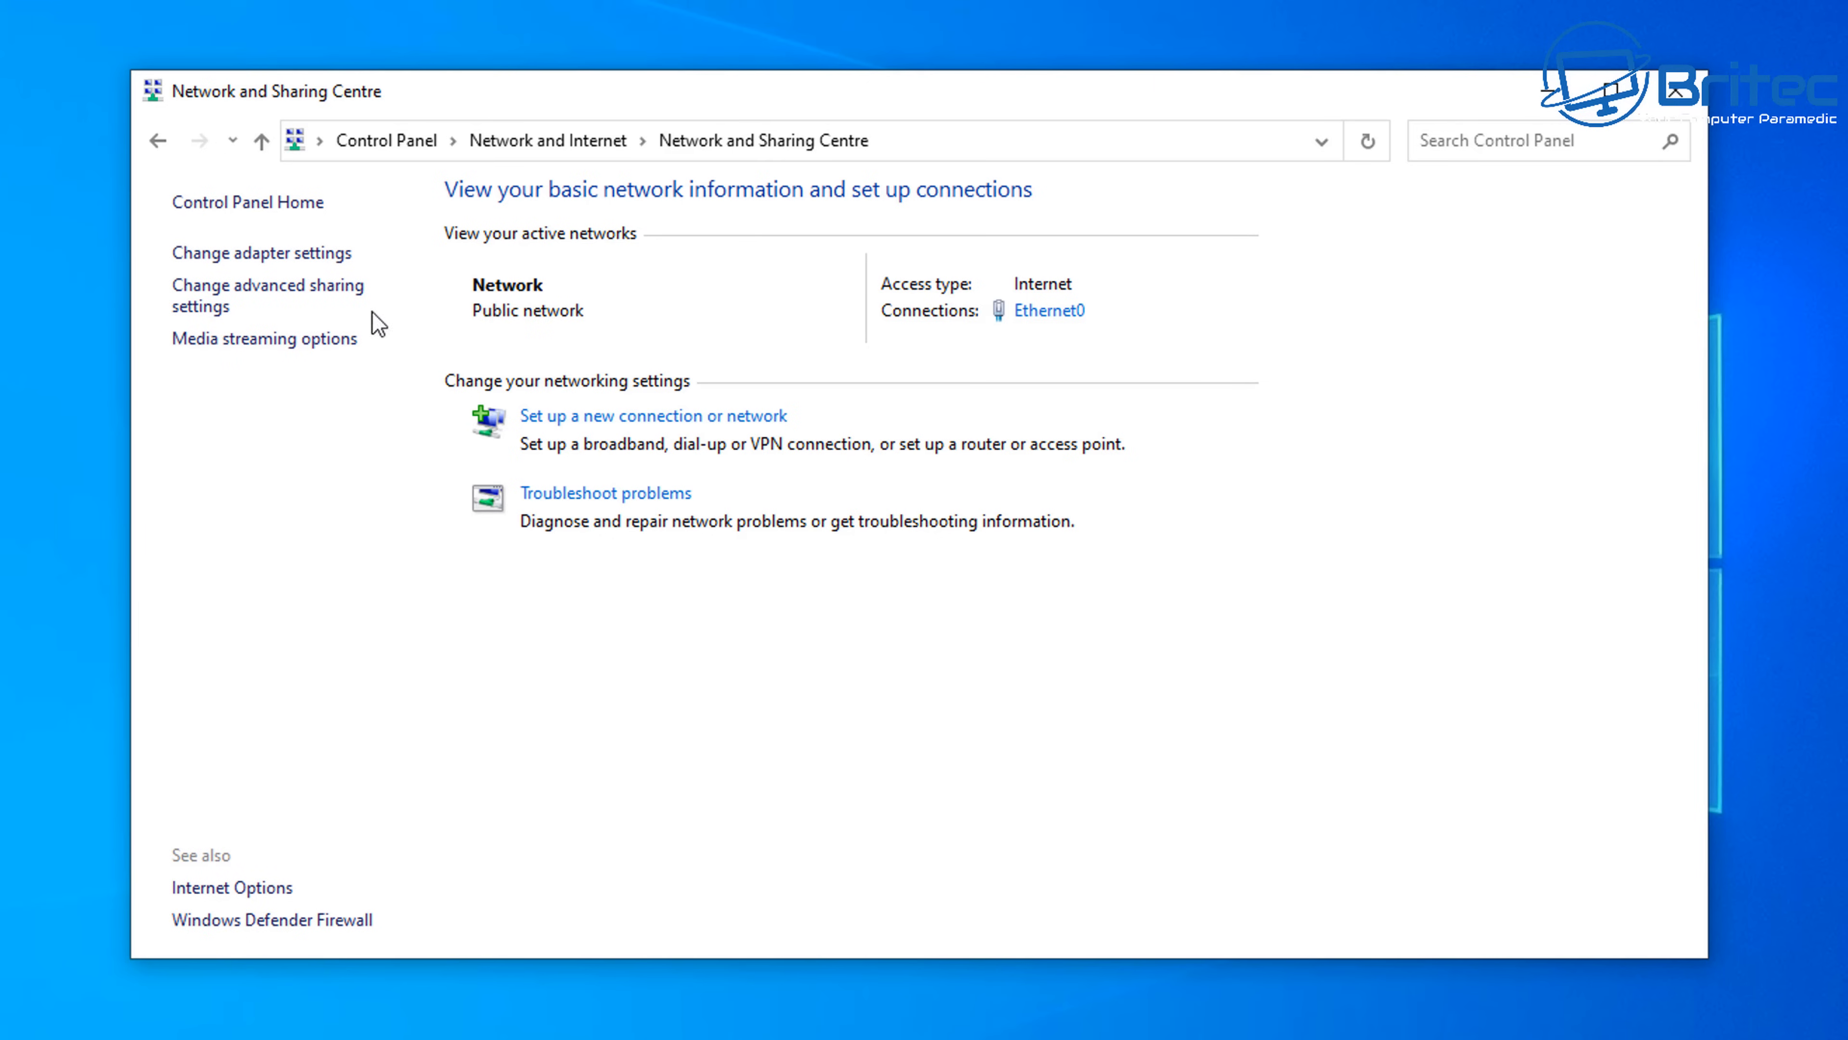
left_click(321, 299)
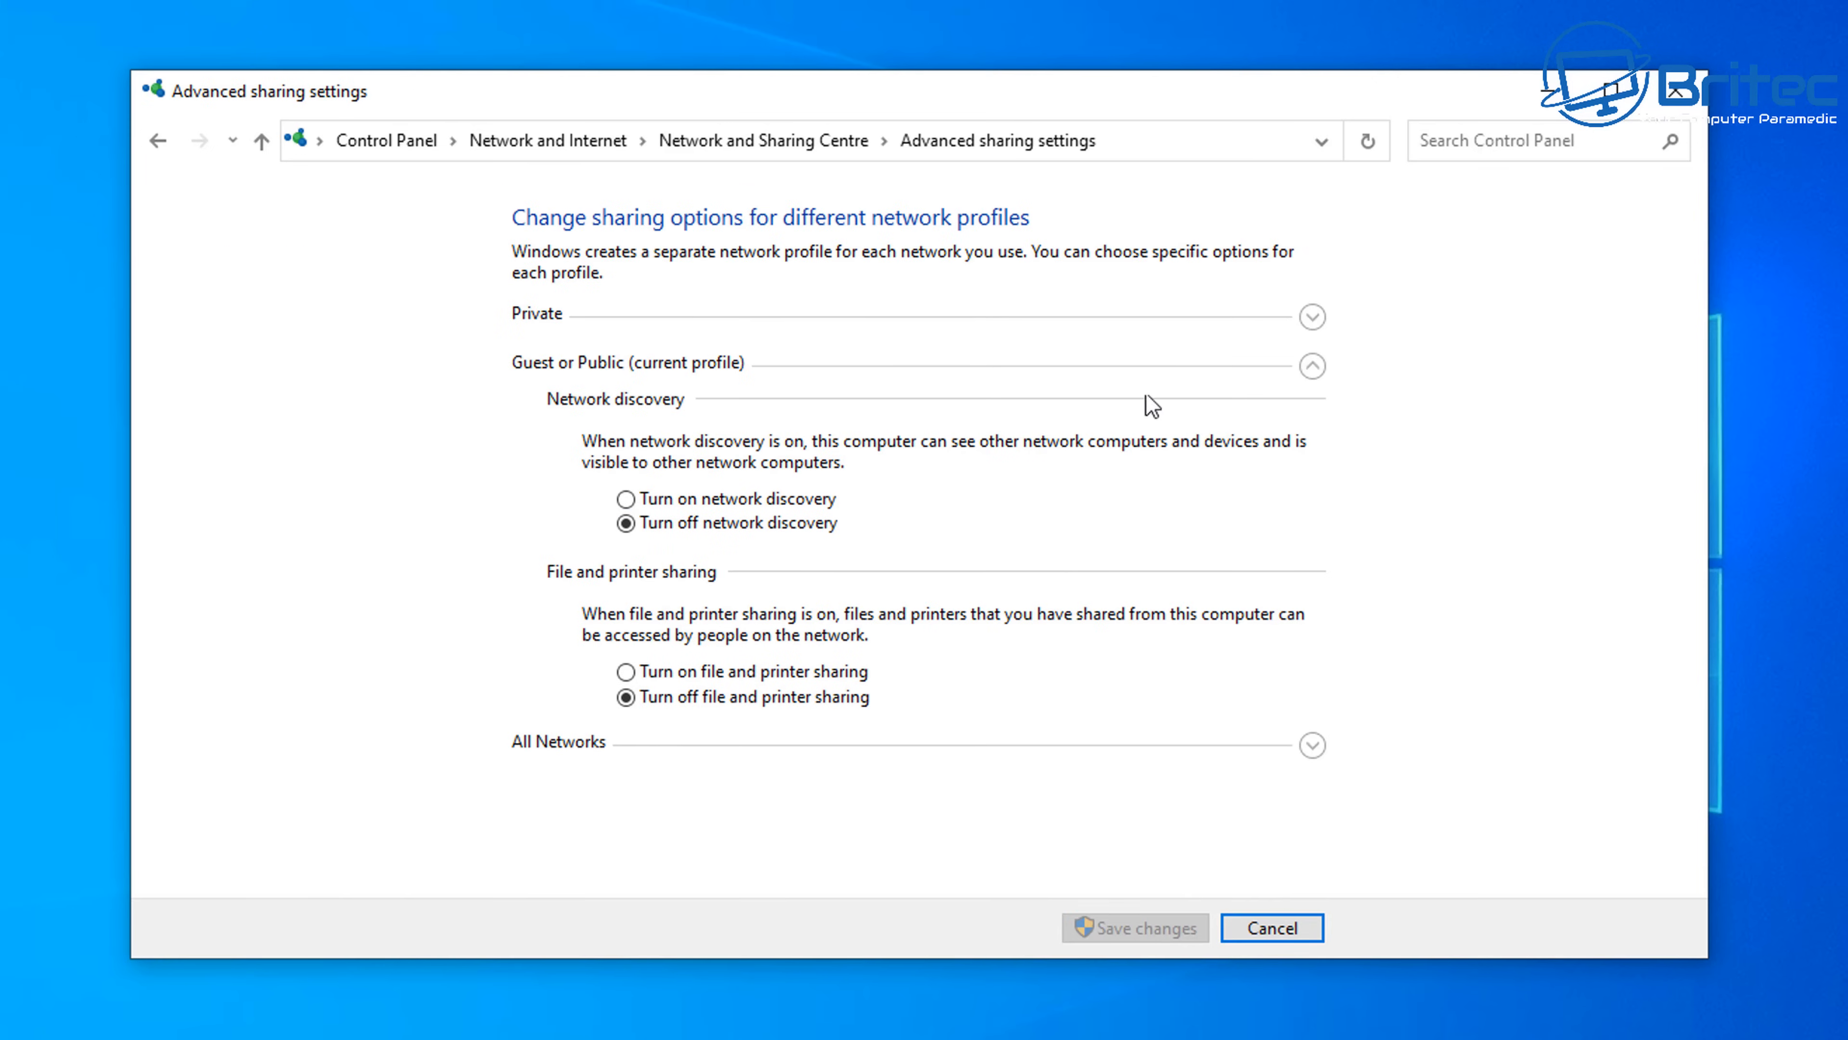
Turn on file and printer sharing for Private, turn off password-protected sharing for All Networks, save the changes, and close Control Panel.
left_click(1312, 316)
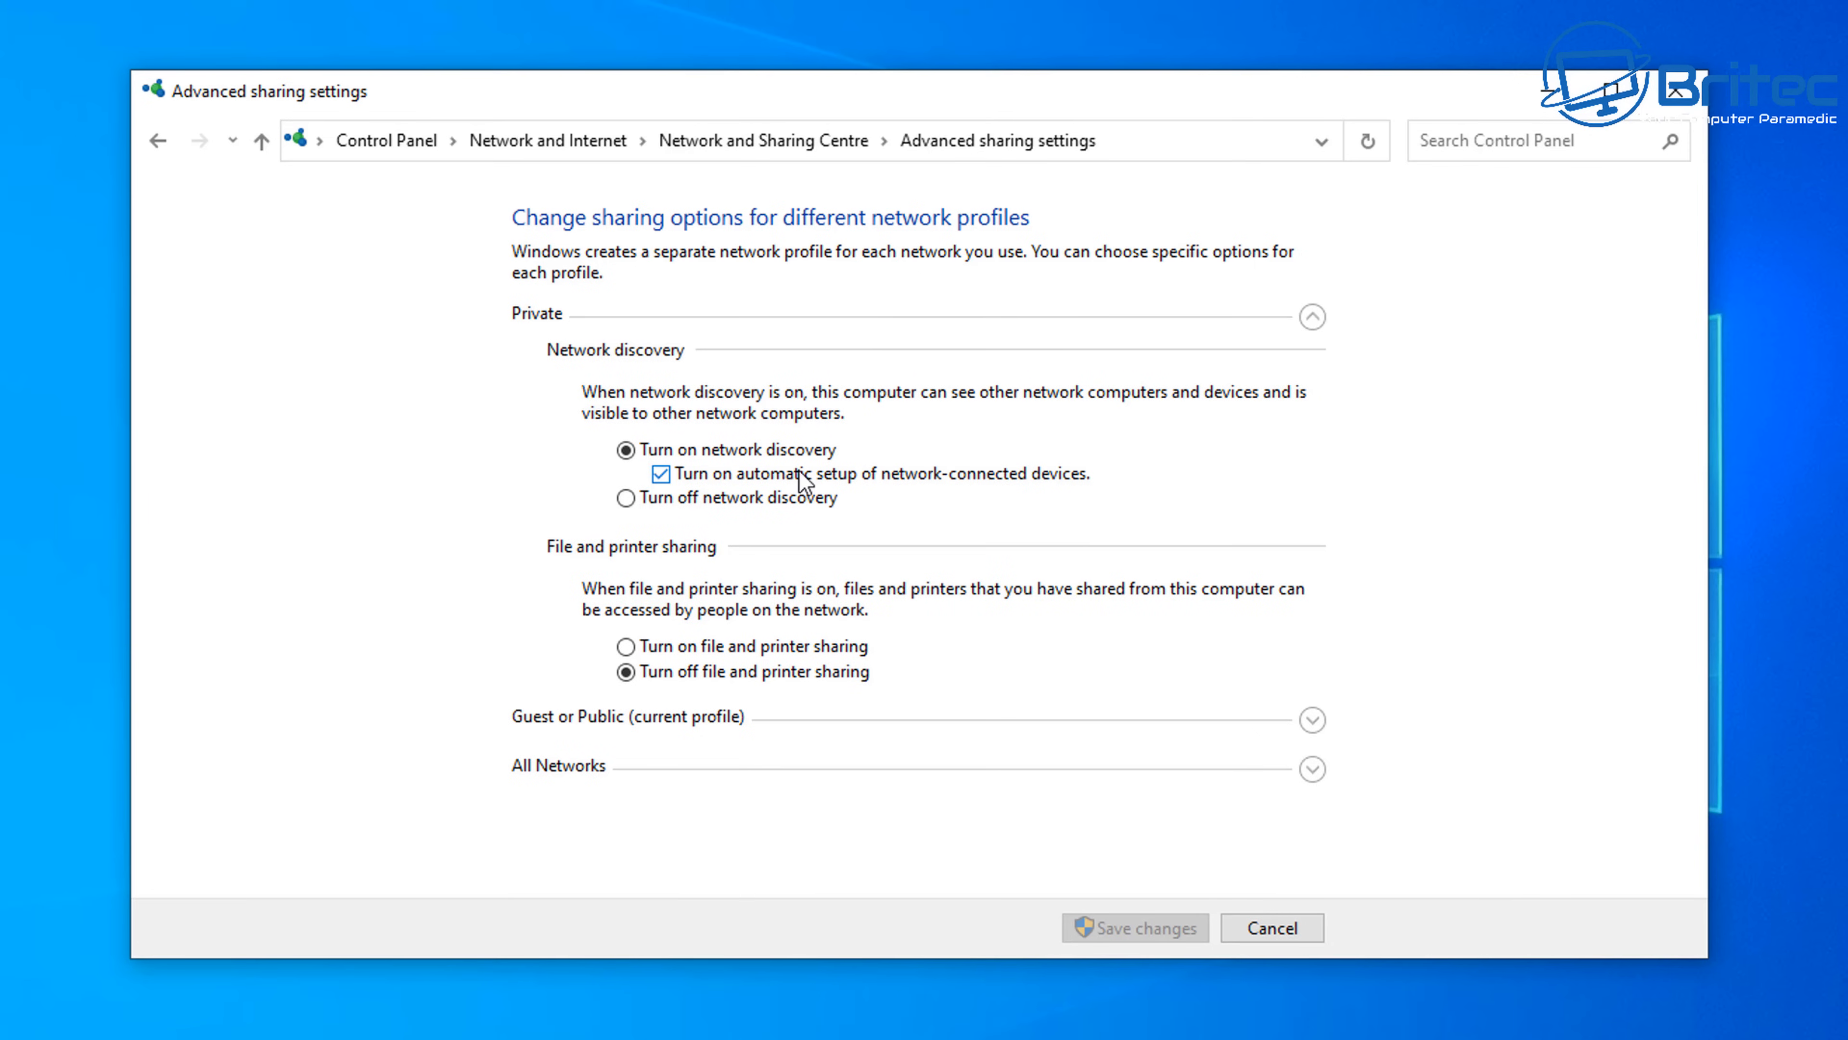
left_click(626, 647)
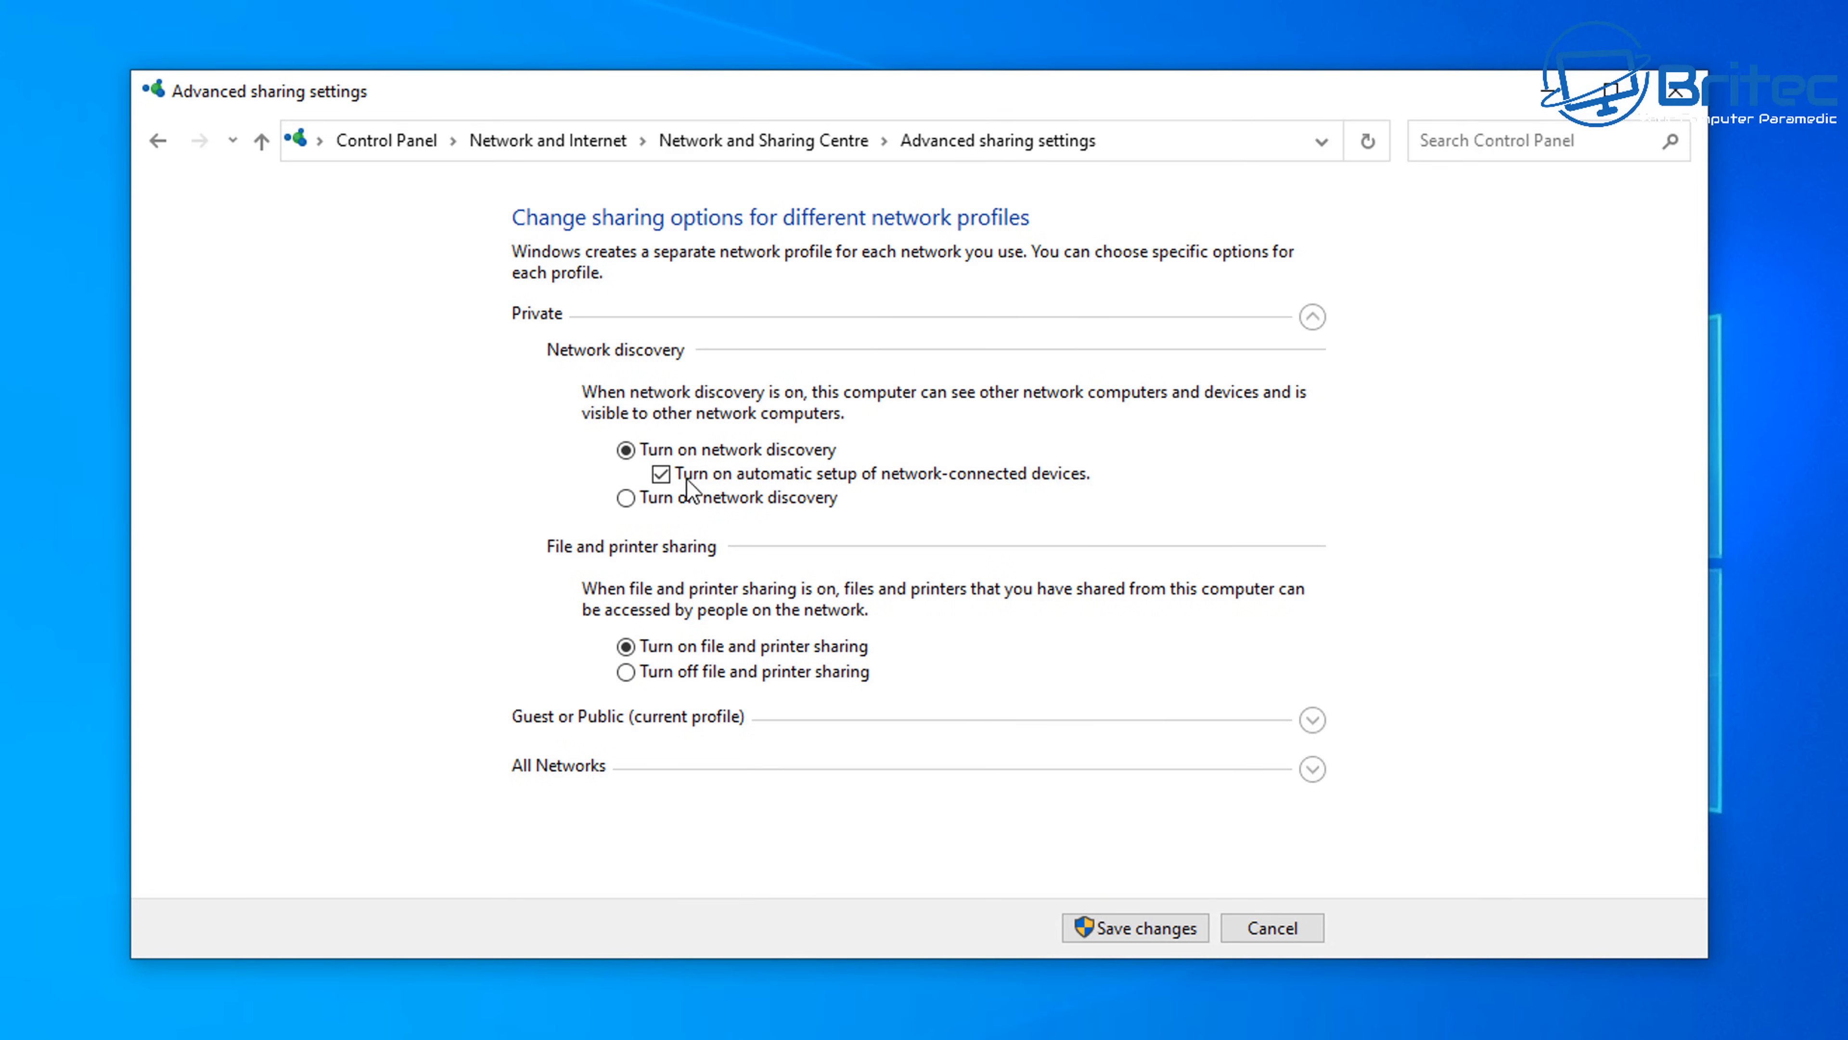
left_click(1314, 770)
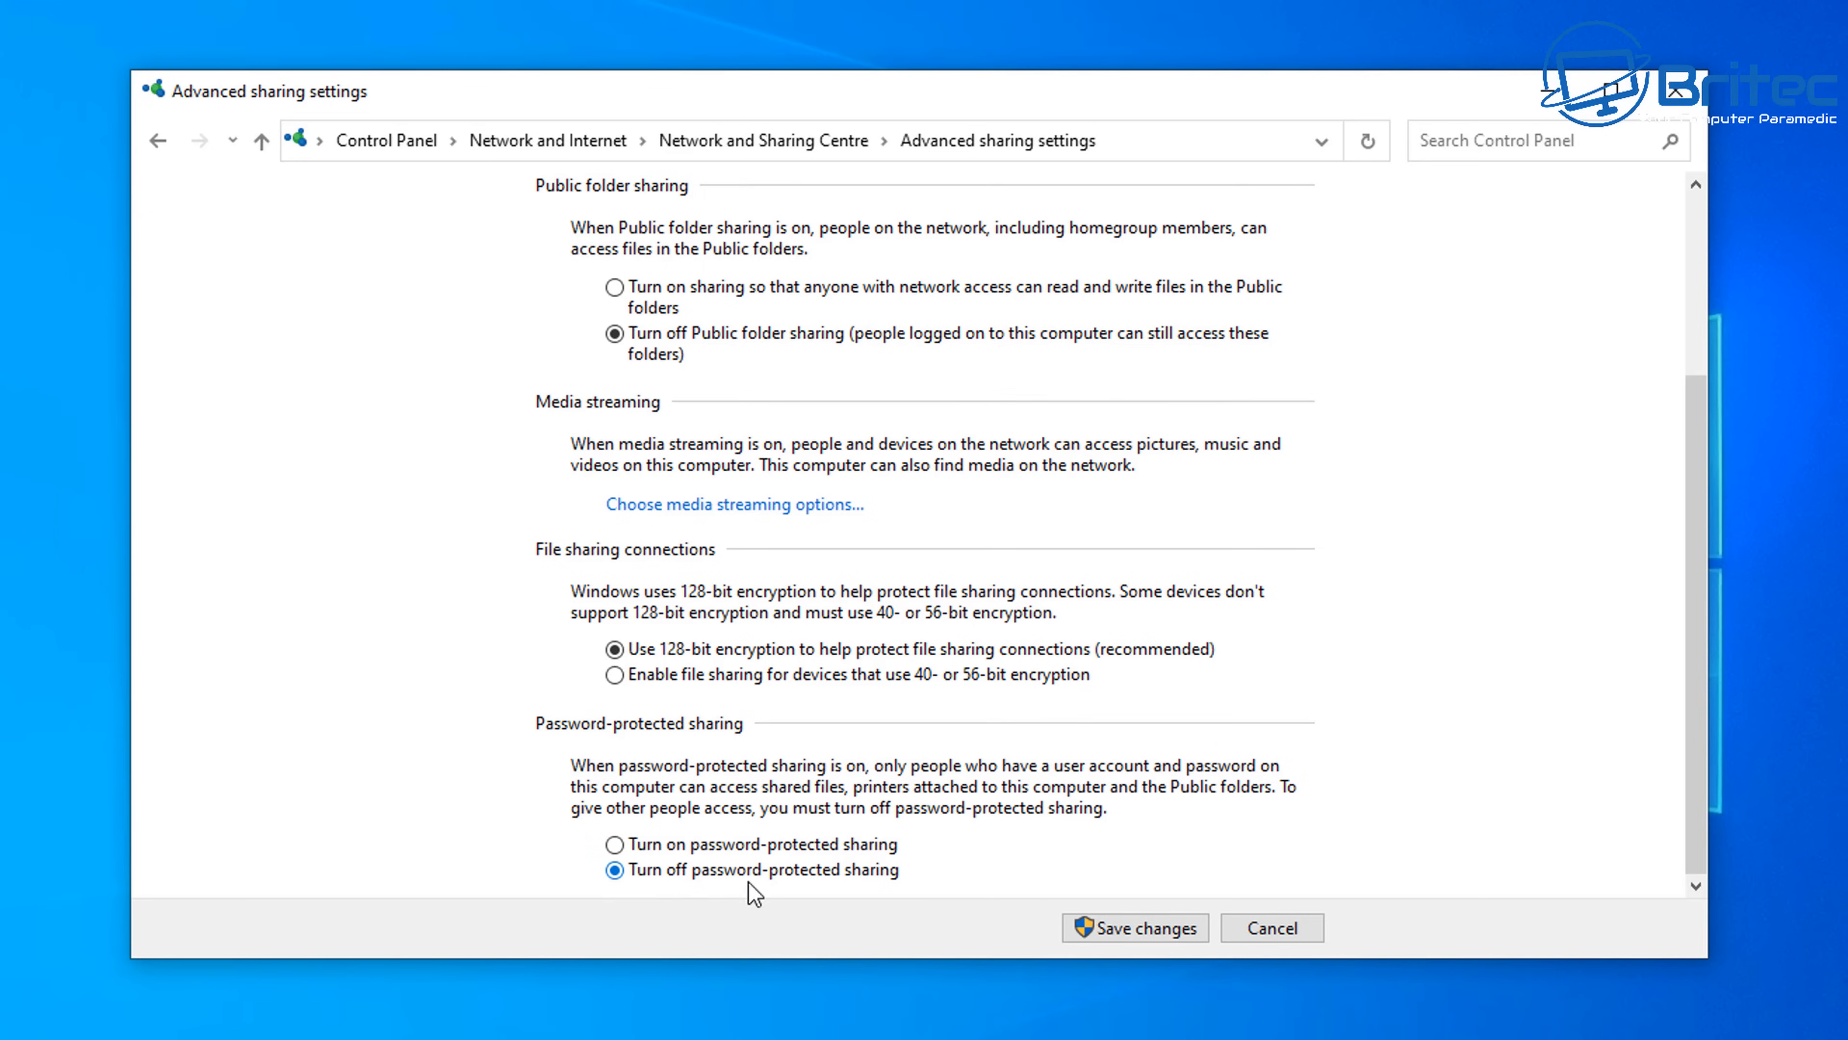
left_click(1163, 930)
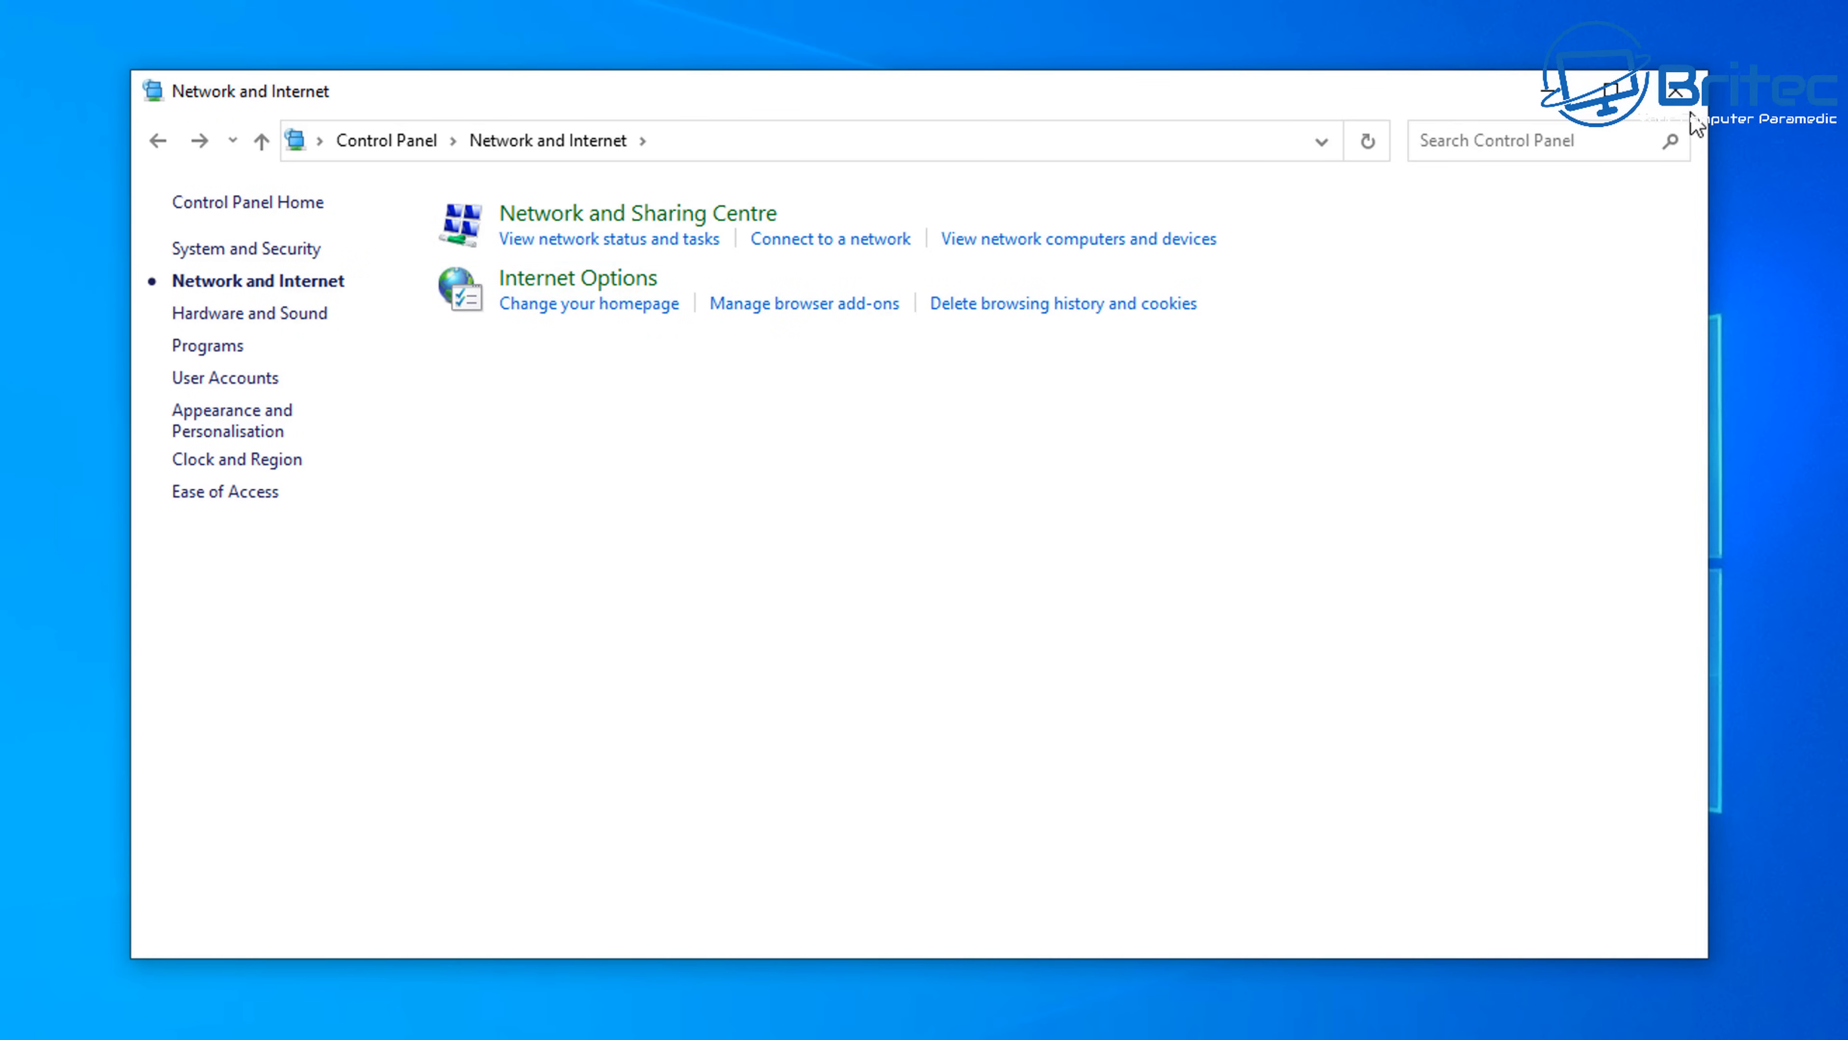
left_click(1674, 90)
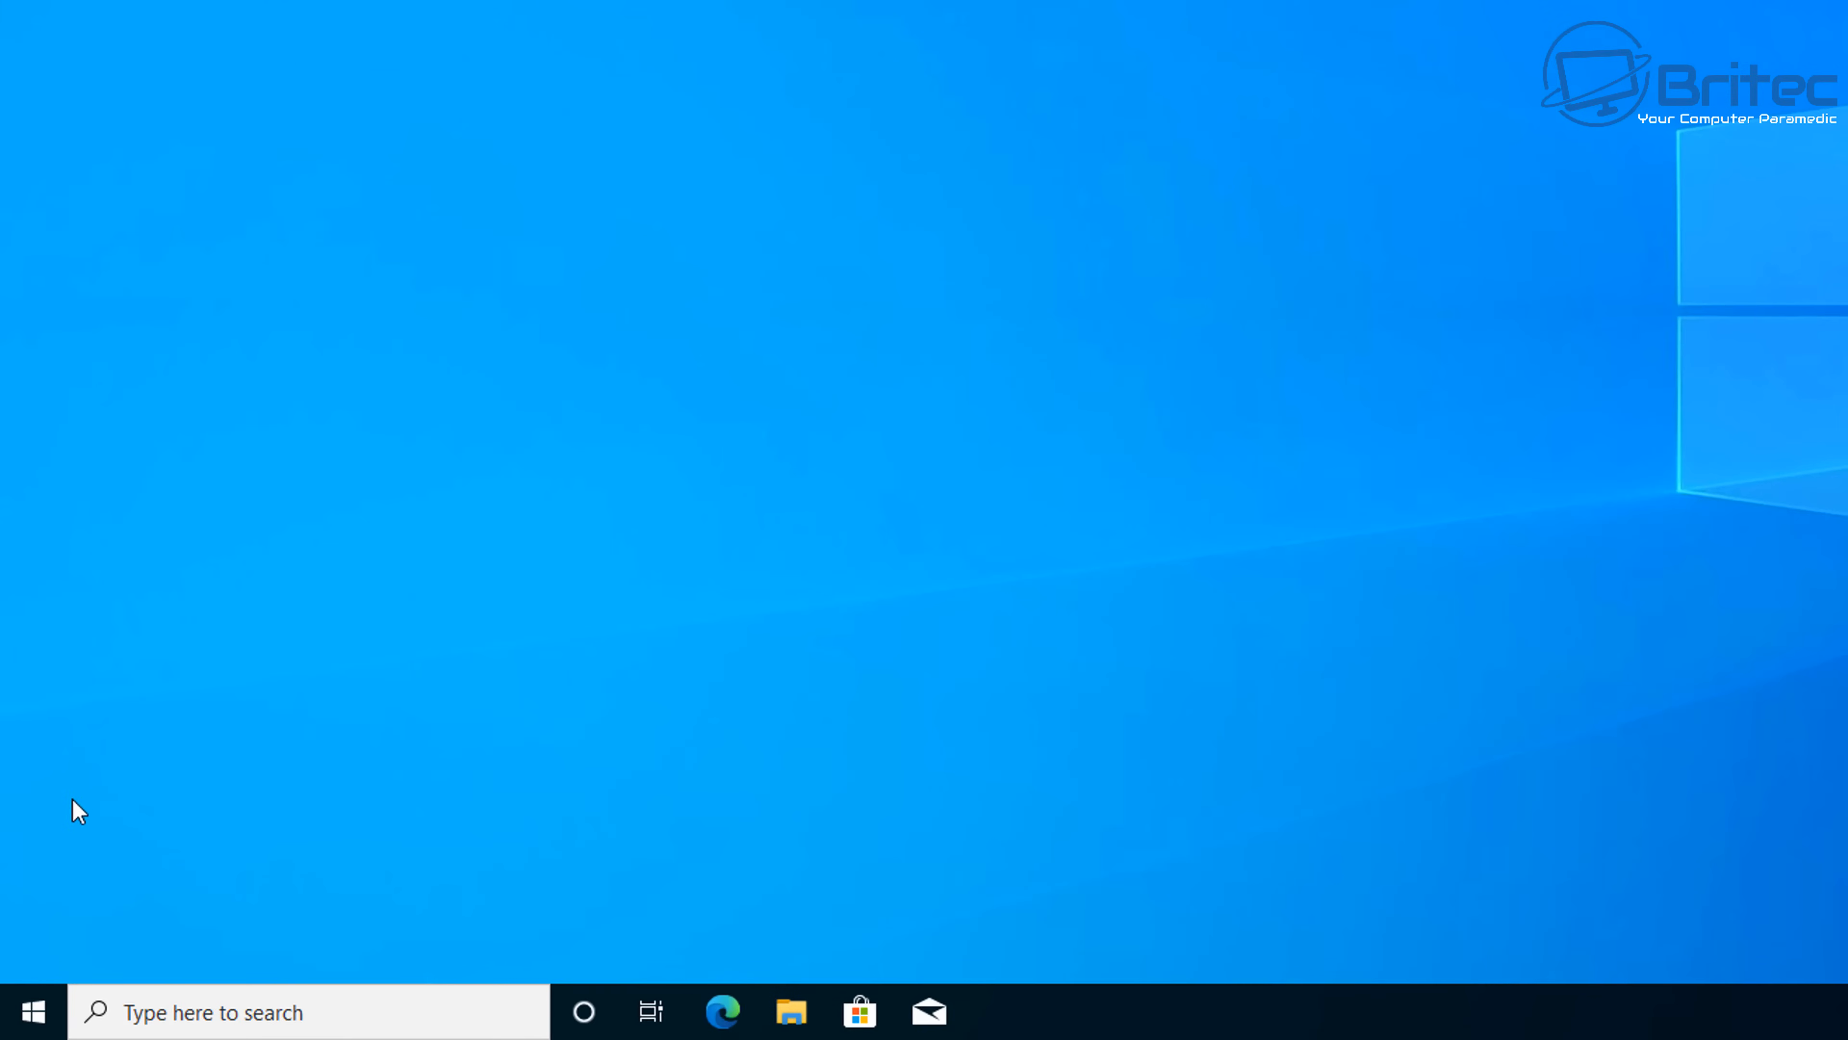
Set the Ethernet0 connection's network profile to Private in the Windows settings, then close Settings.
left_click(33, 1010)
left_click(34, 882)
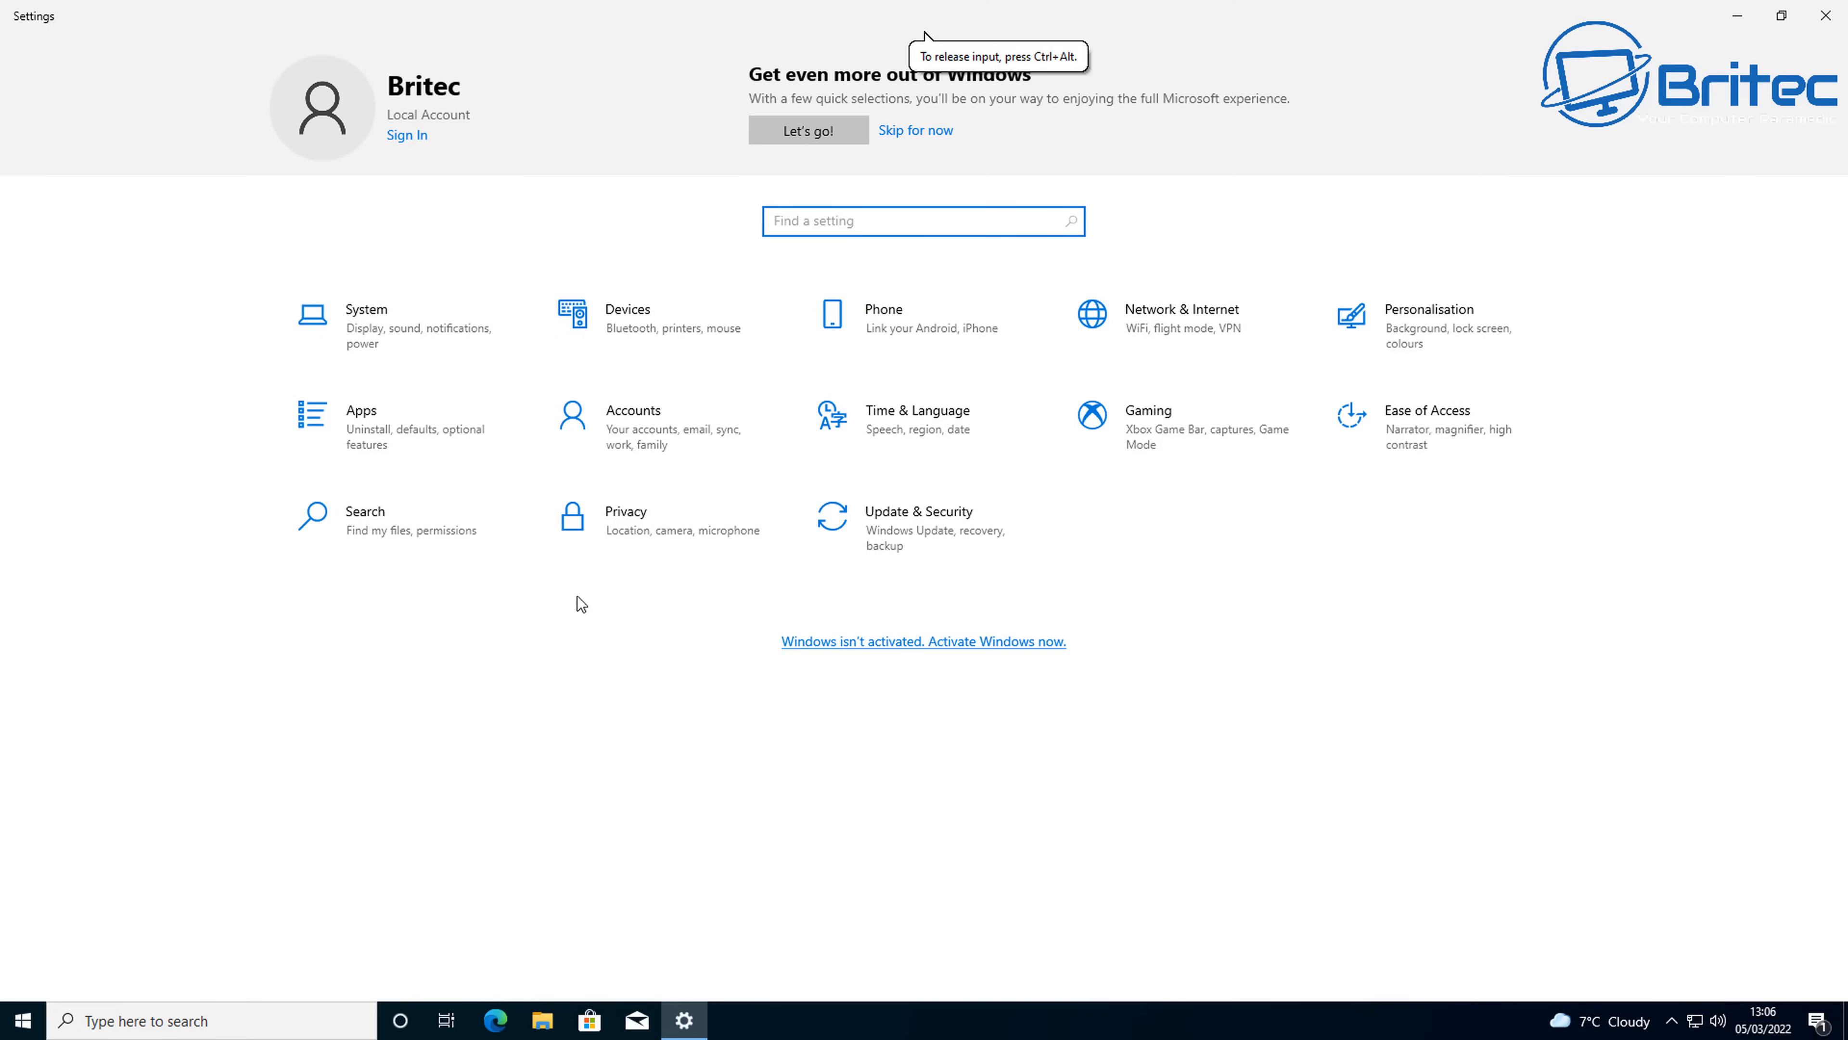
left_click(1196, 329)
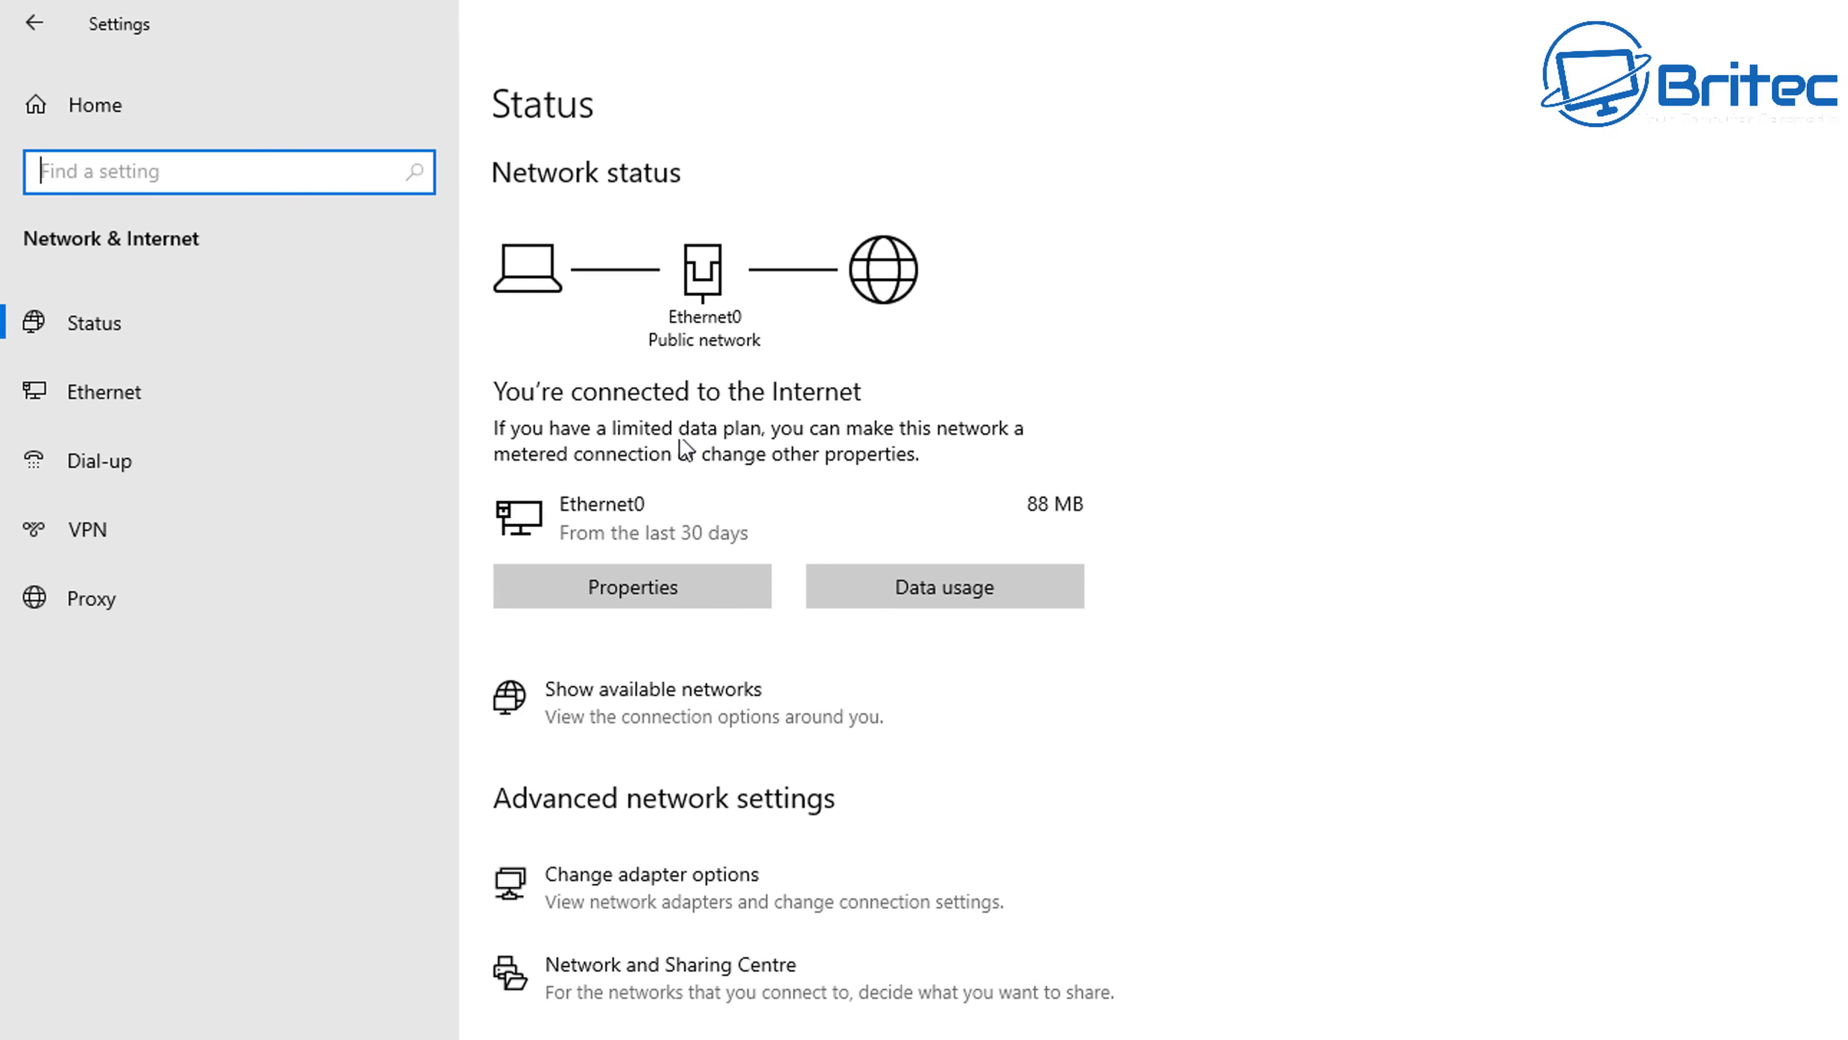
left_click(619, 588)
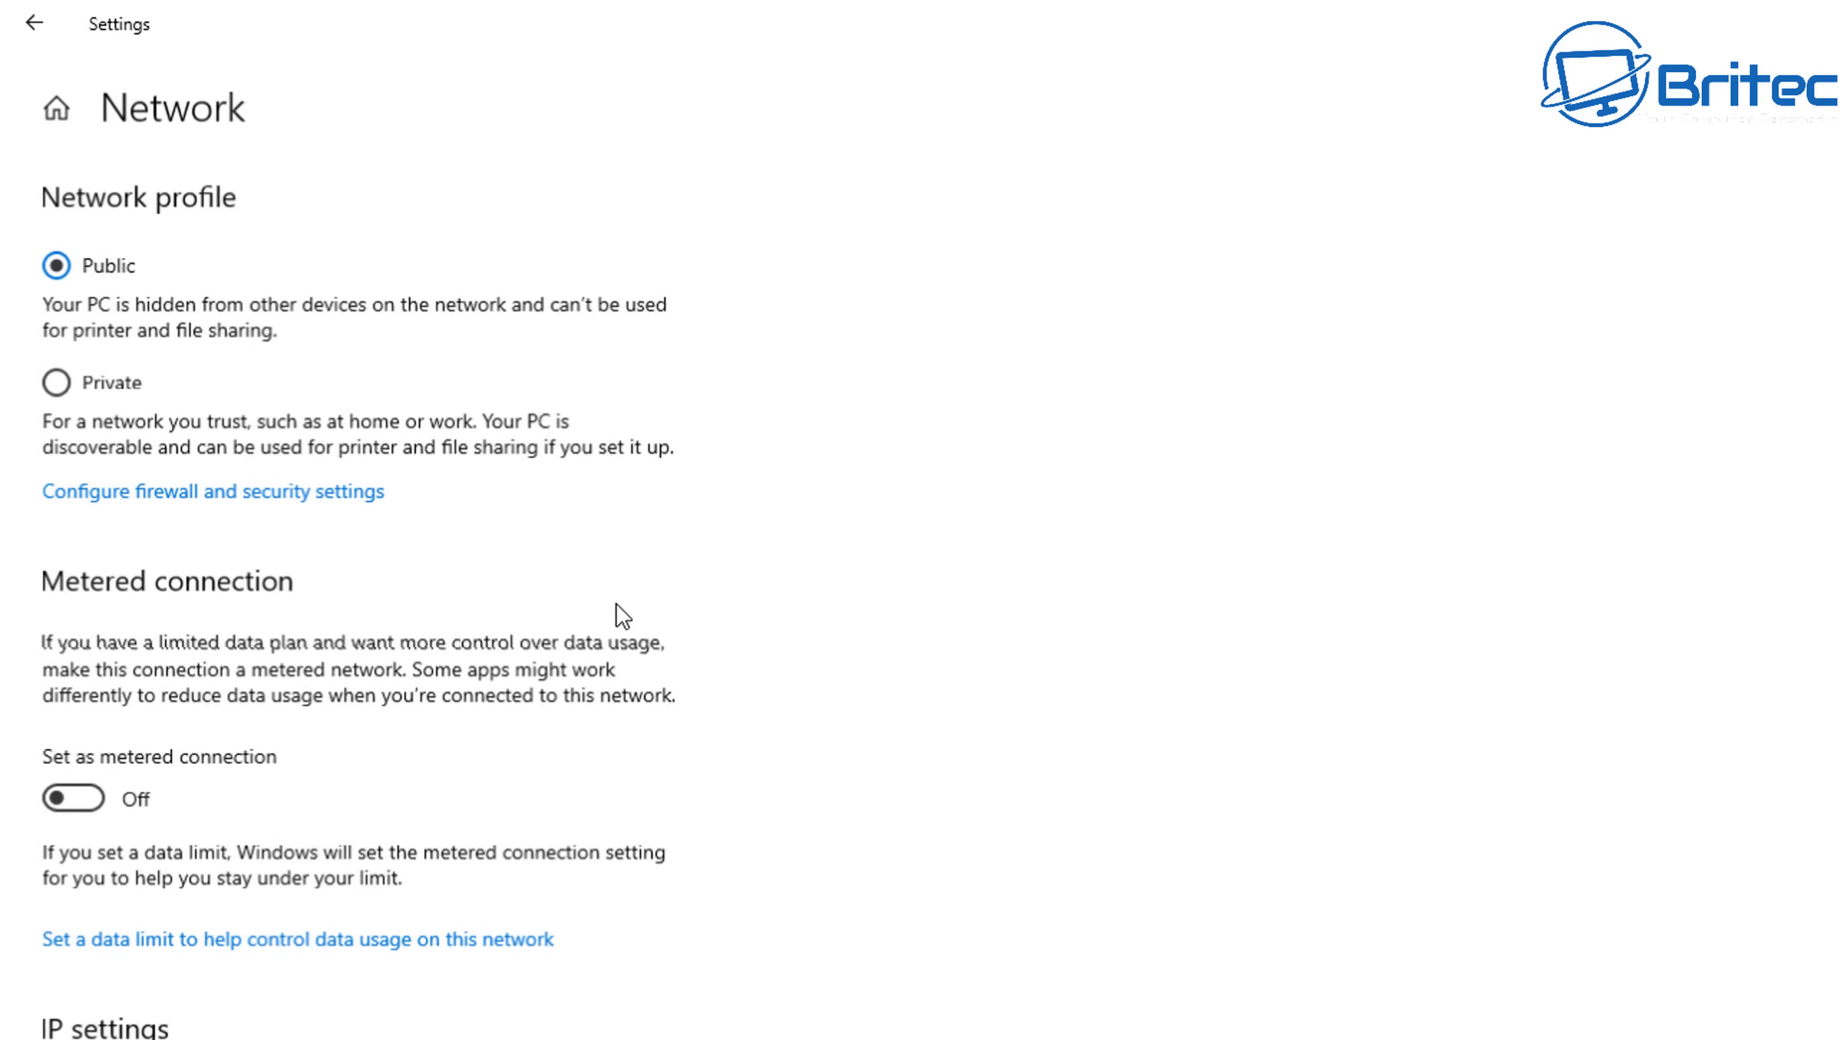
left_click(48, 379)
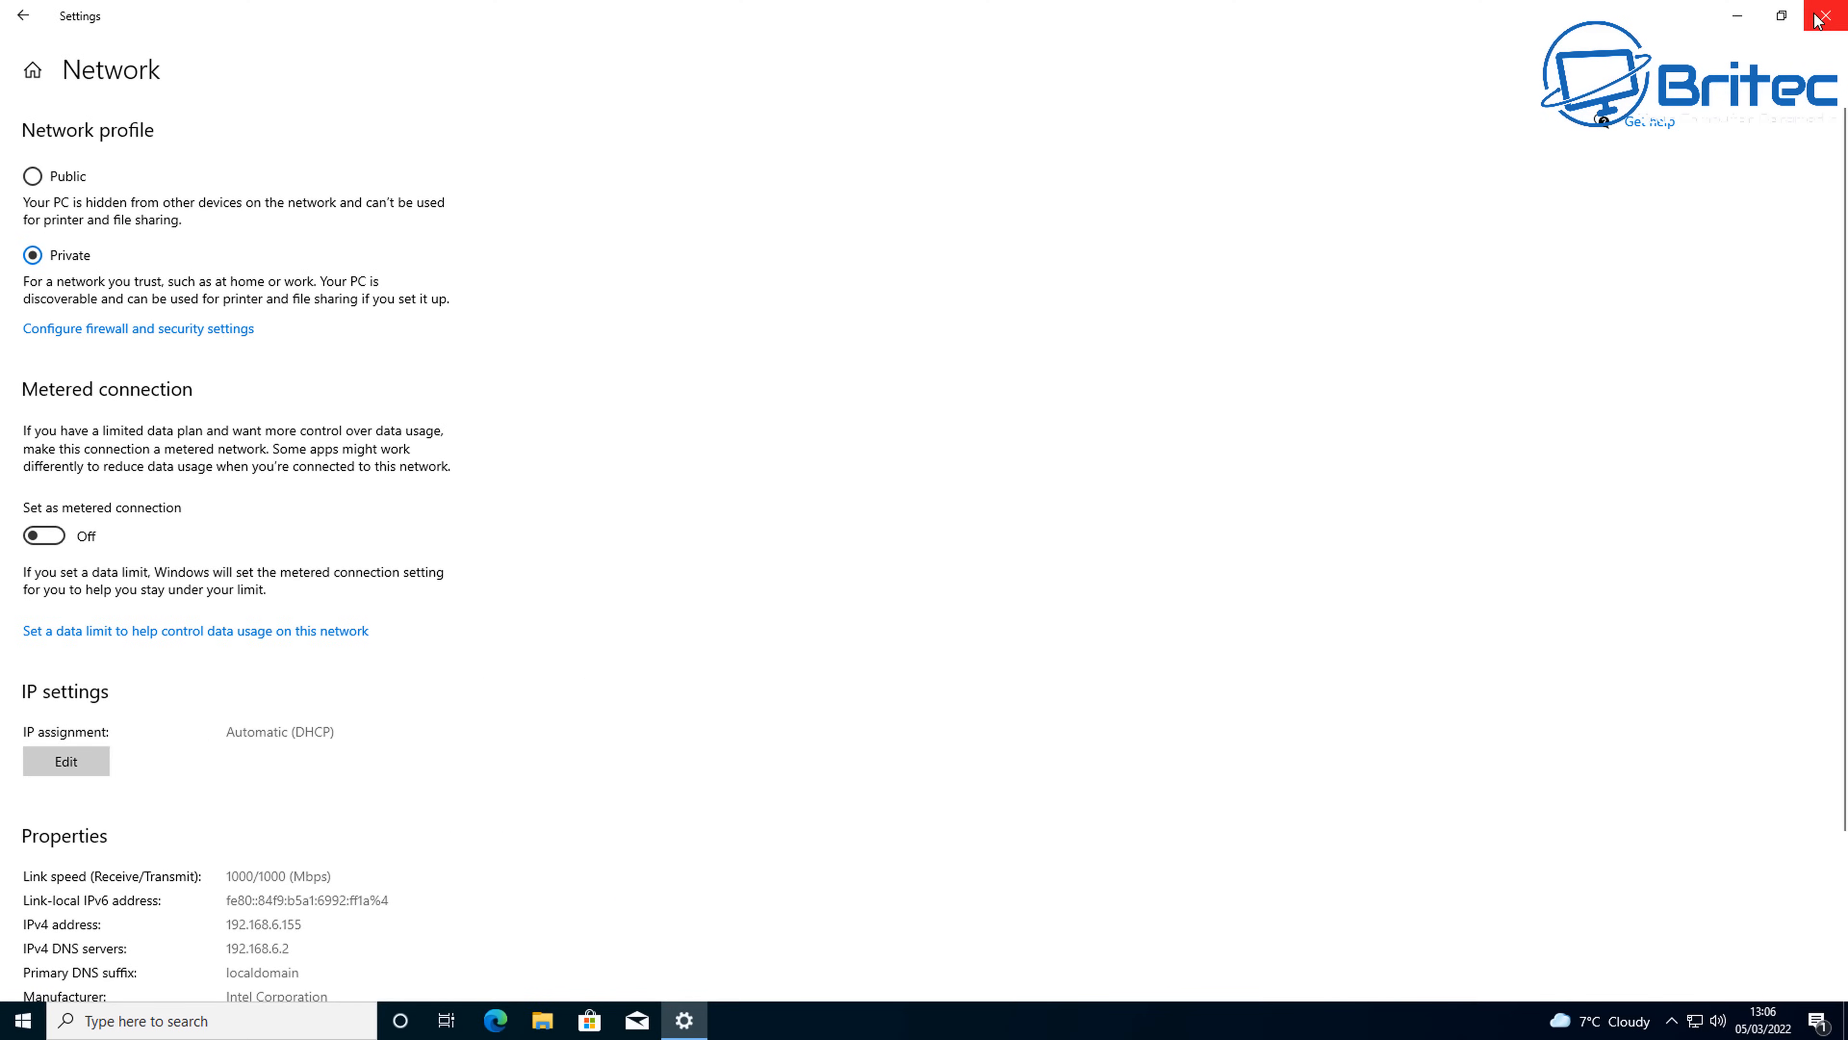
left_click(1817, 19)
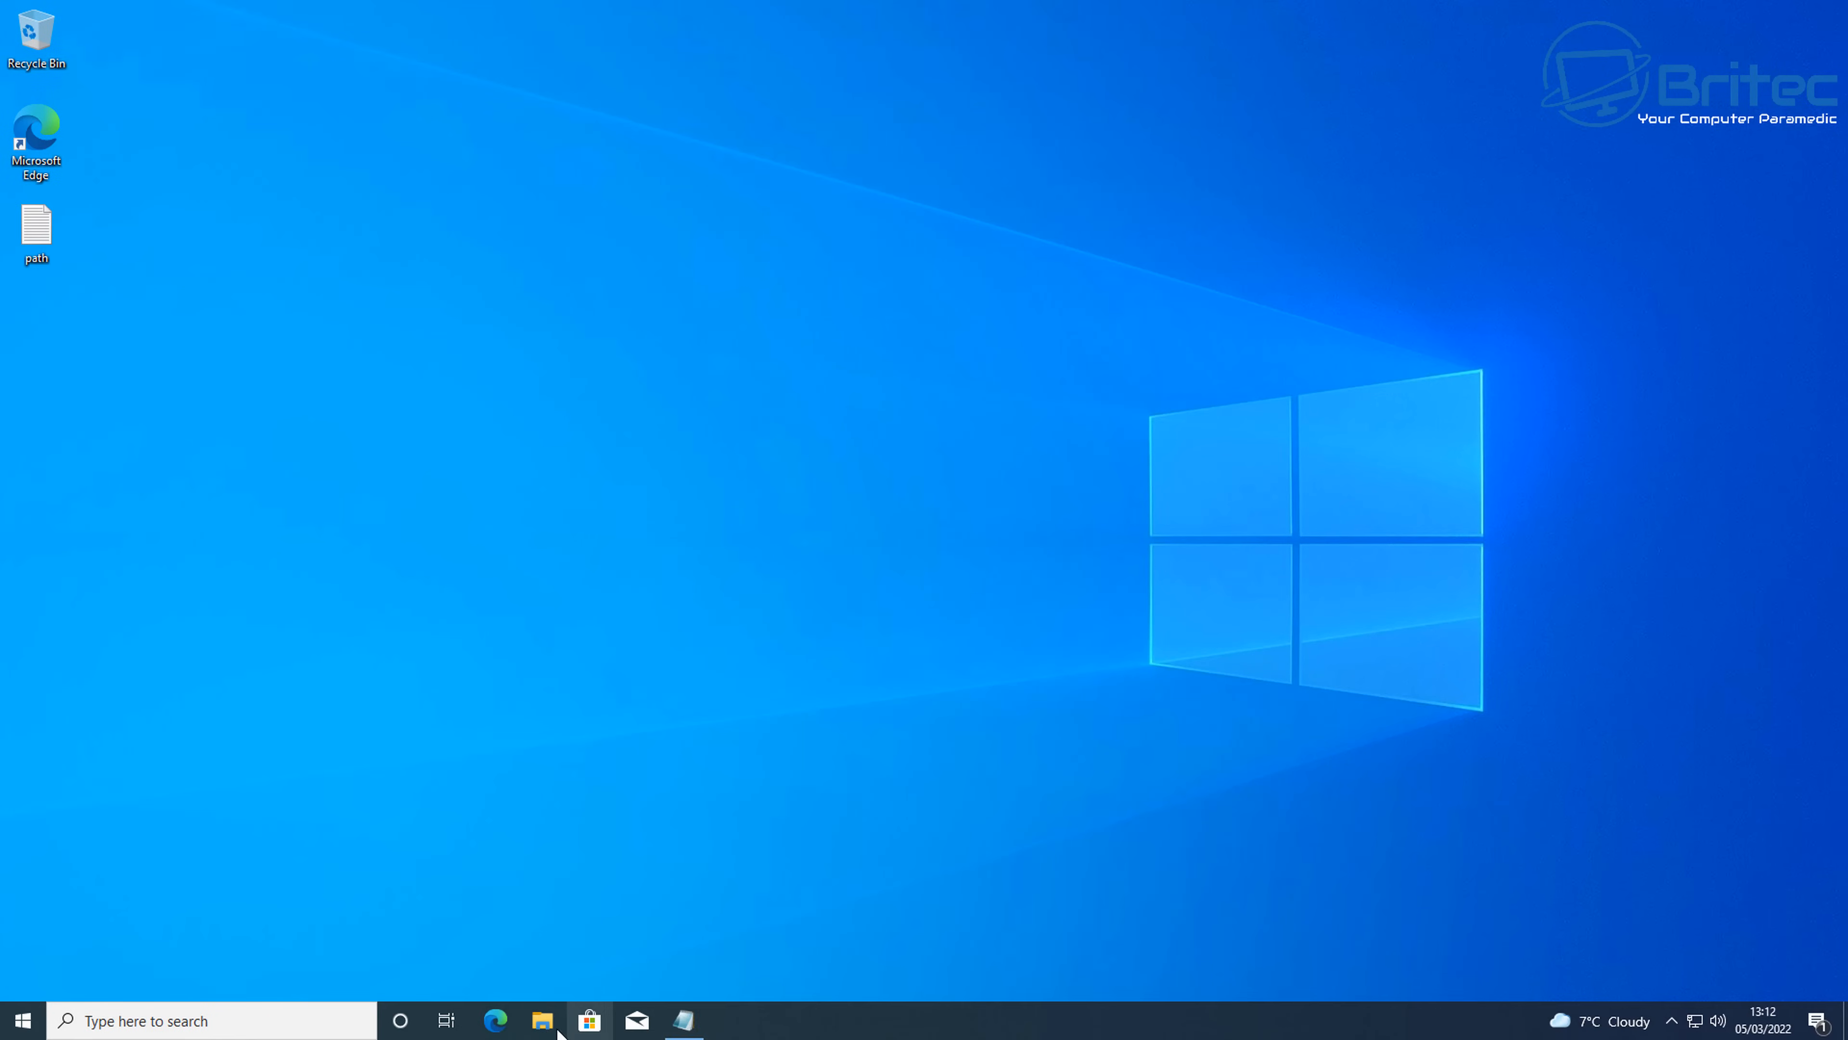
Open File Explorer and browse to the network computer \\DESKTOP-S8H7V2O.
left_click(542, 1020)
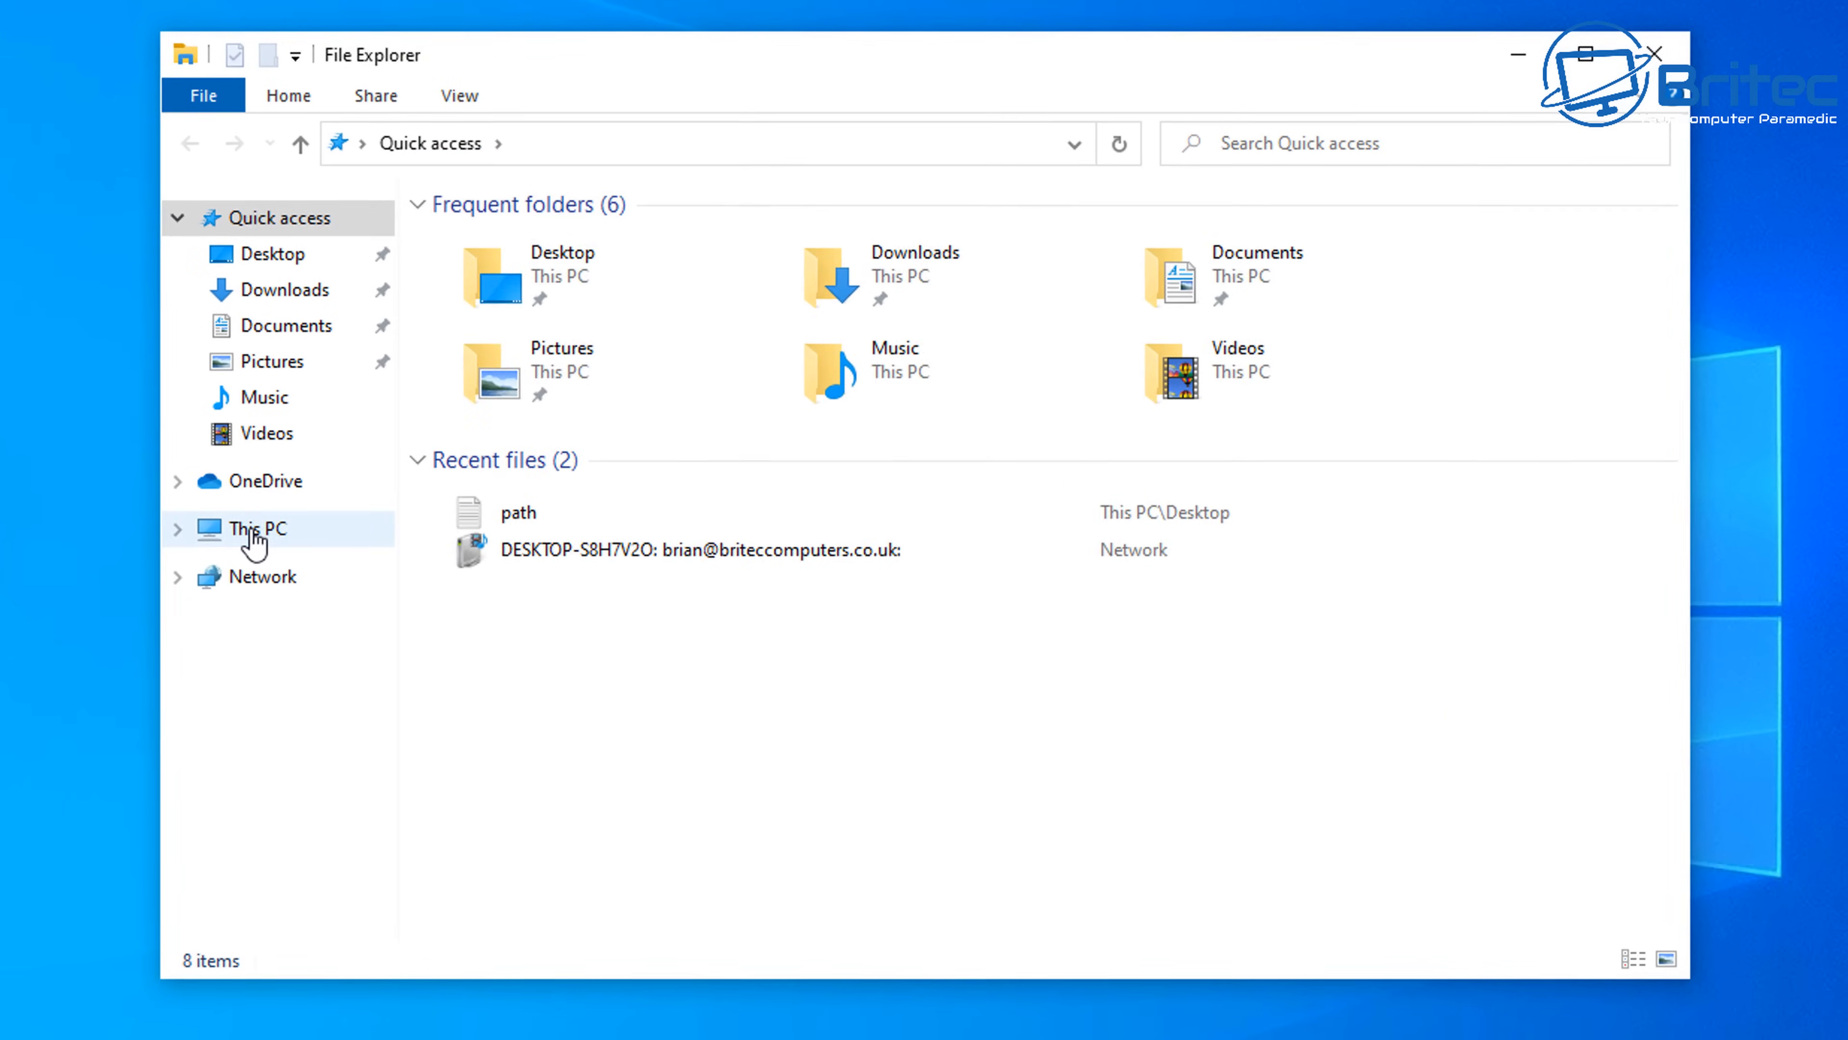
left_click(255, 536)
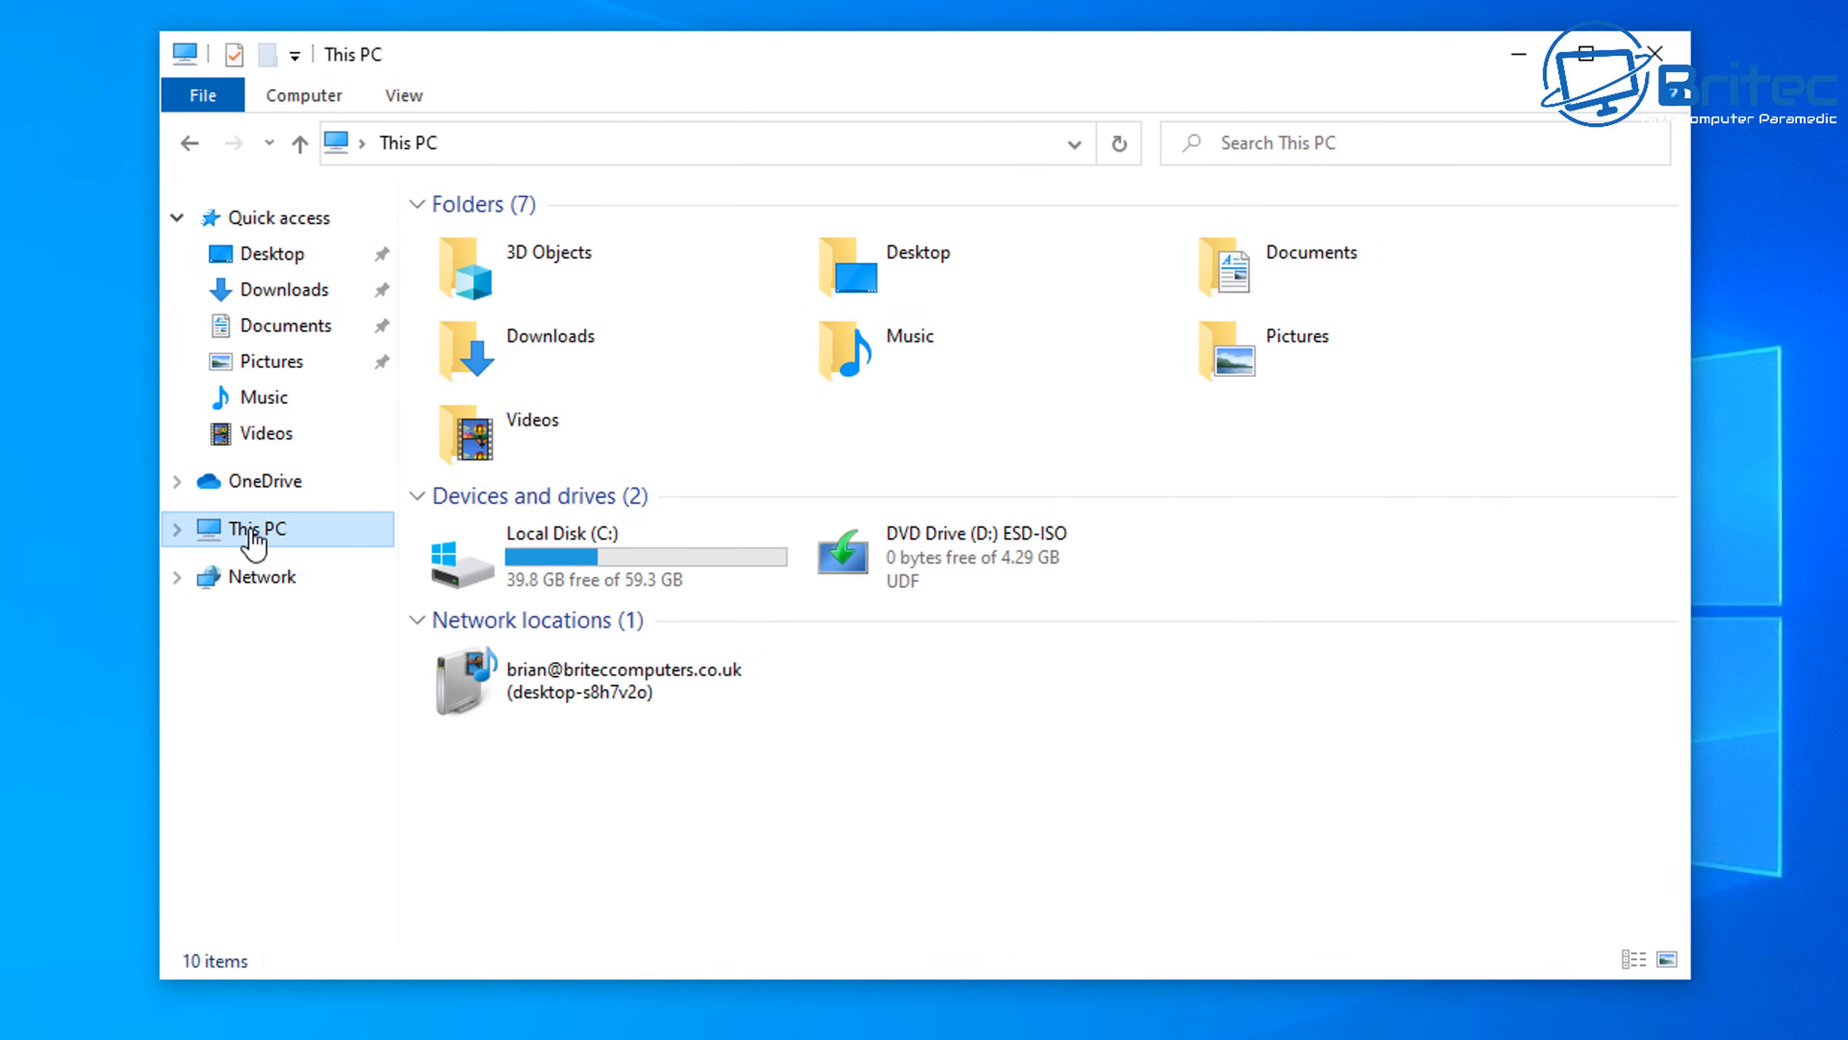
left_click(341, 144)
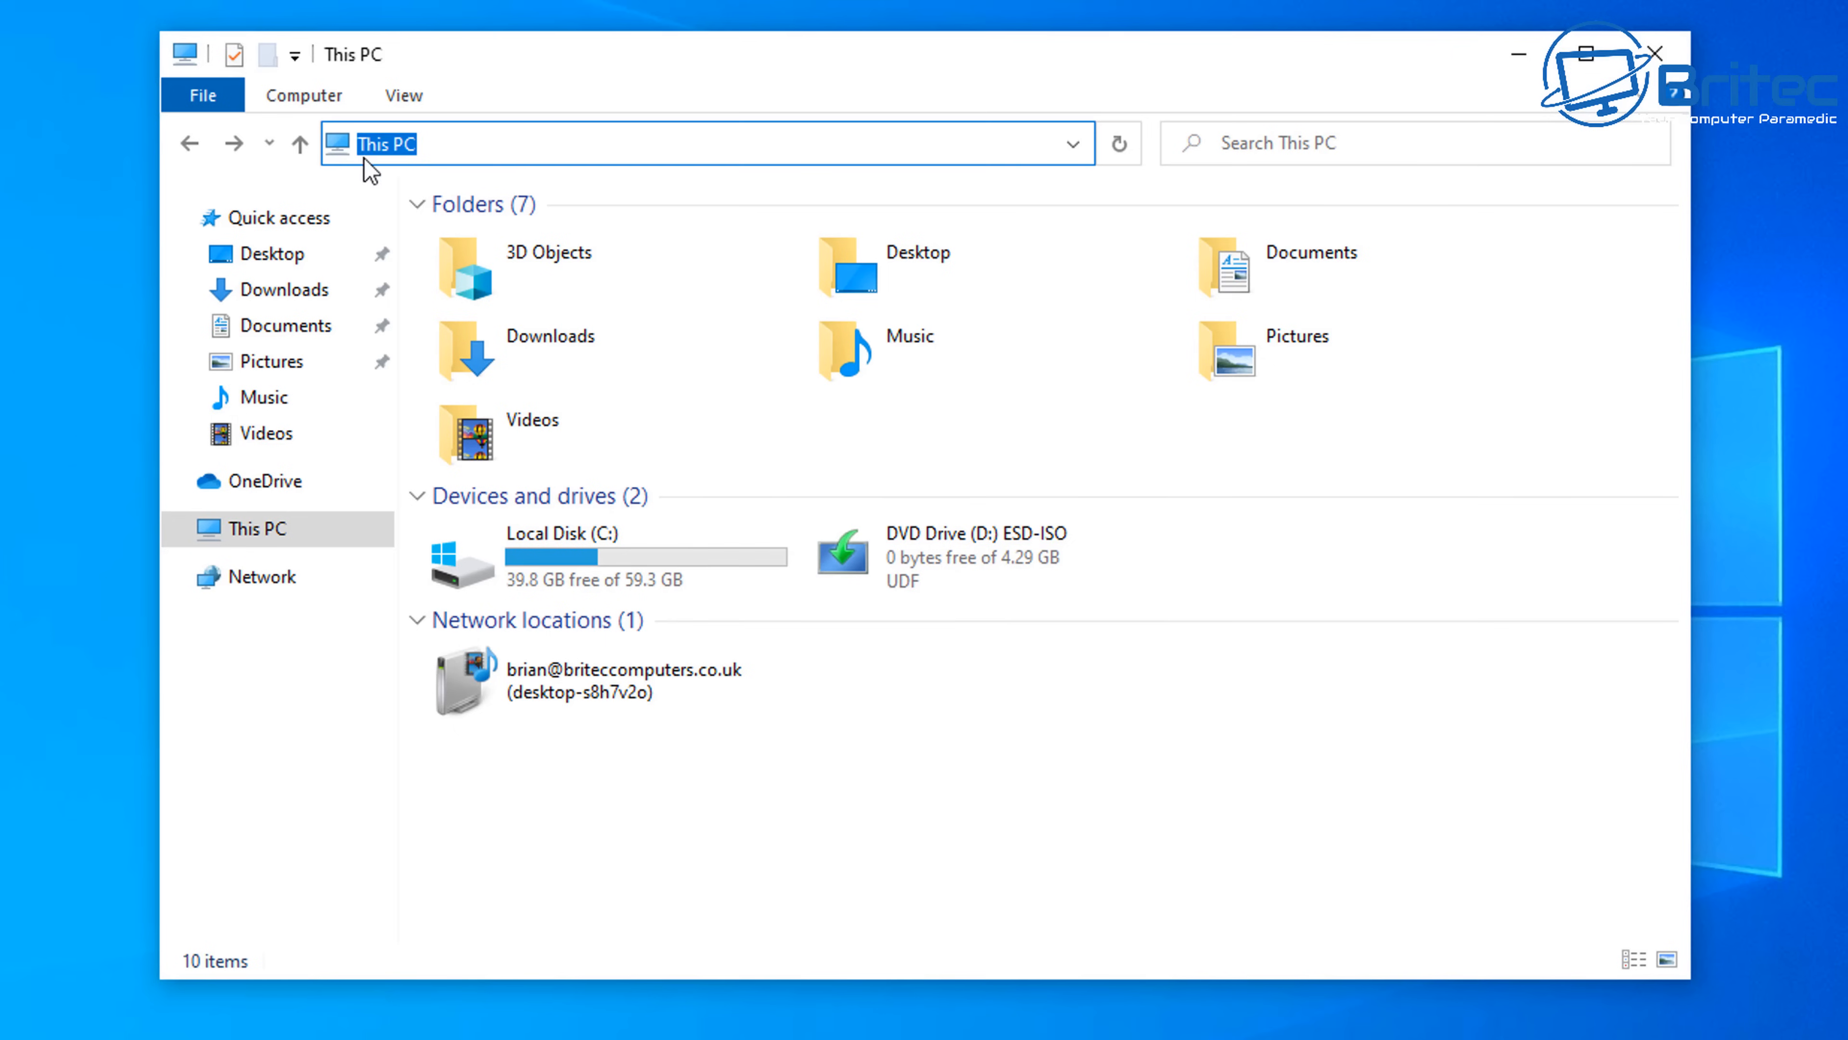
type("\\\\")
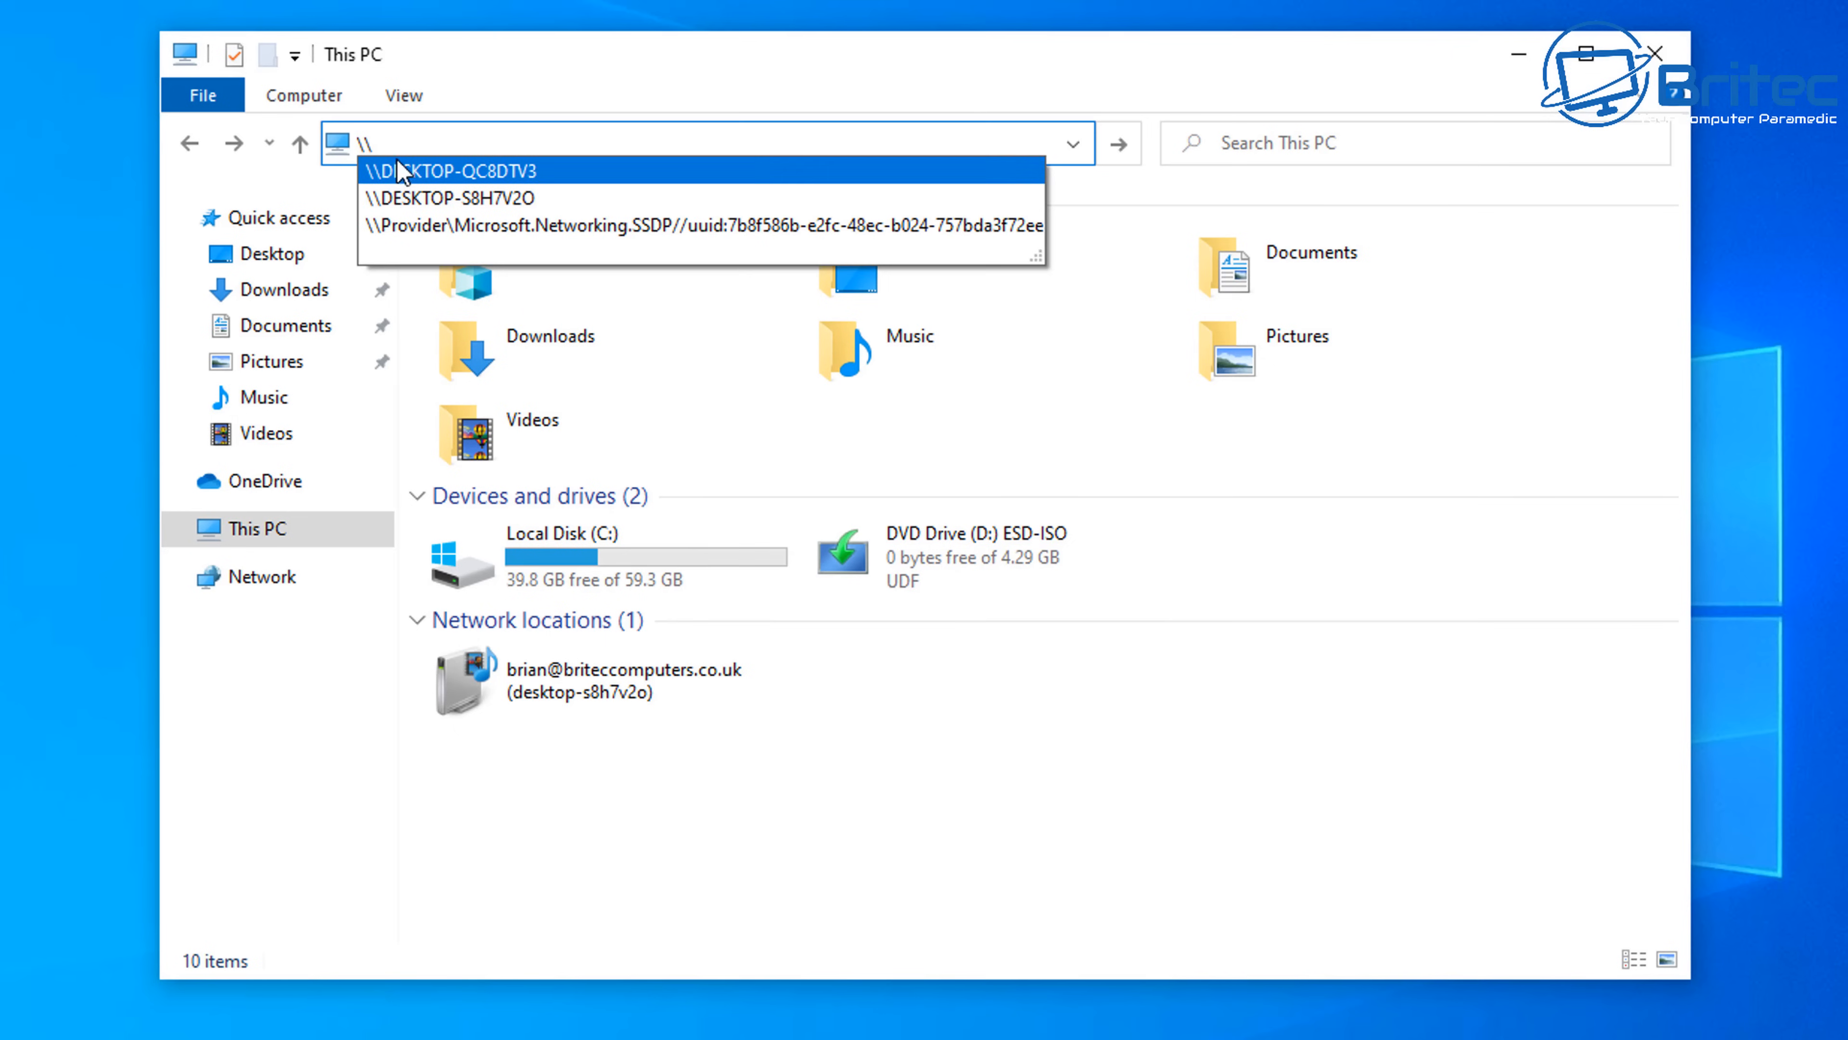
type("DESKTOP-S8H7V2O")
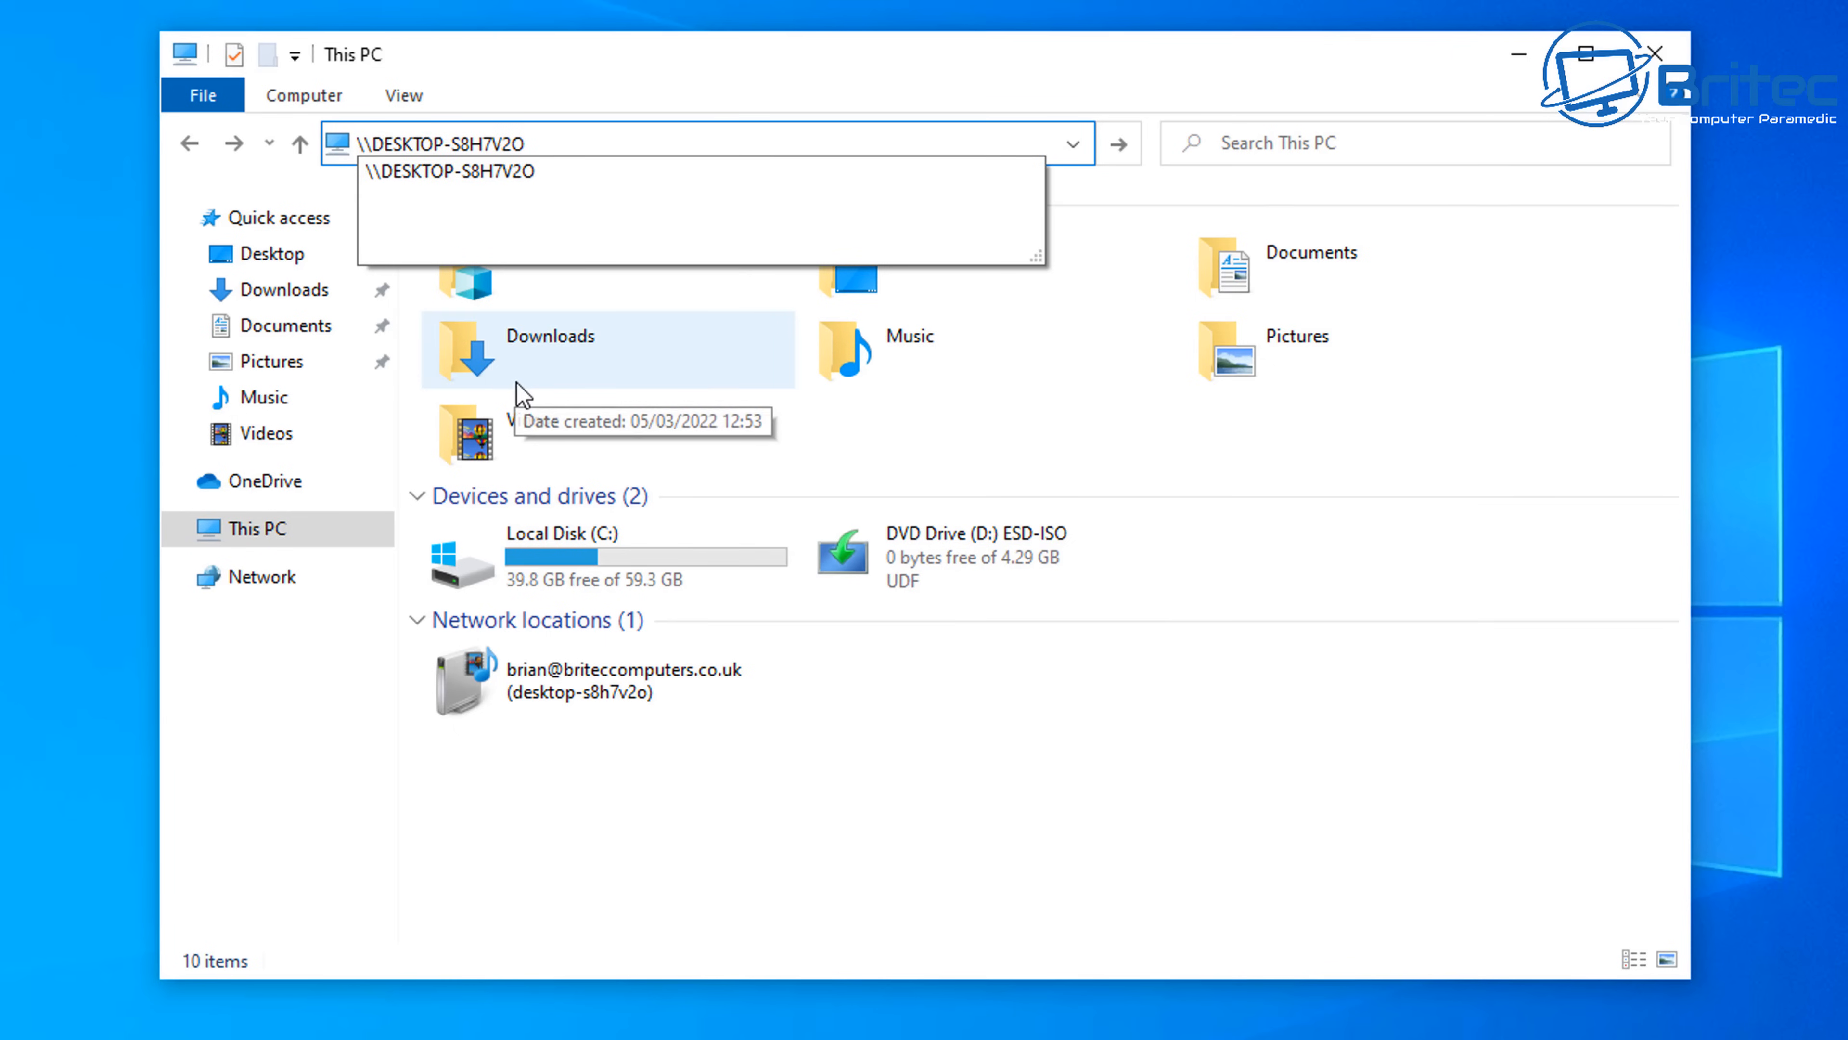
left_click(440, 174)
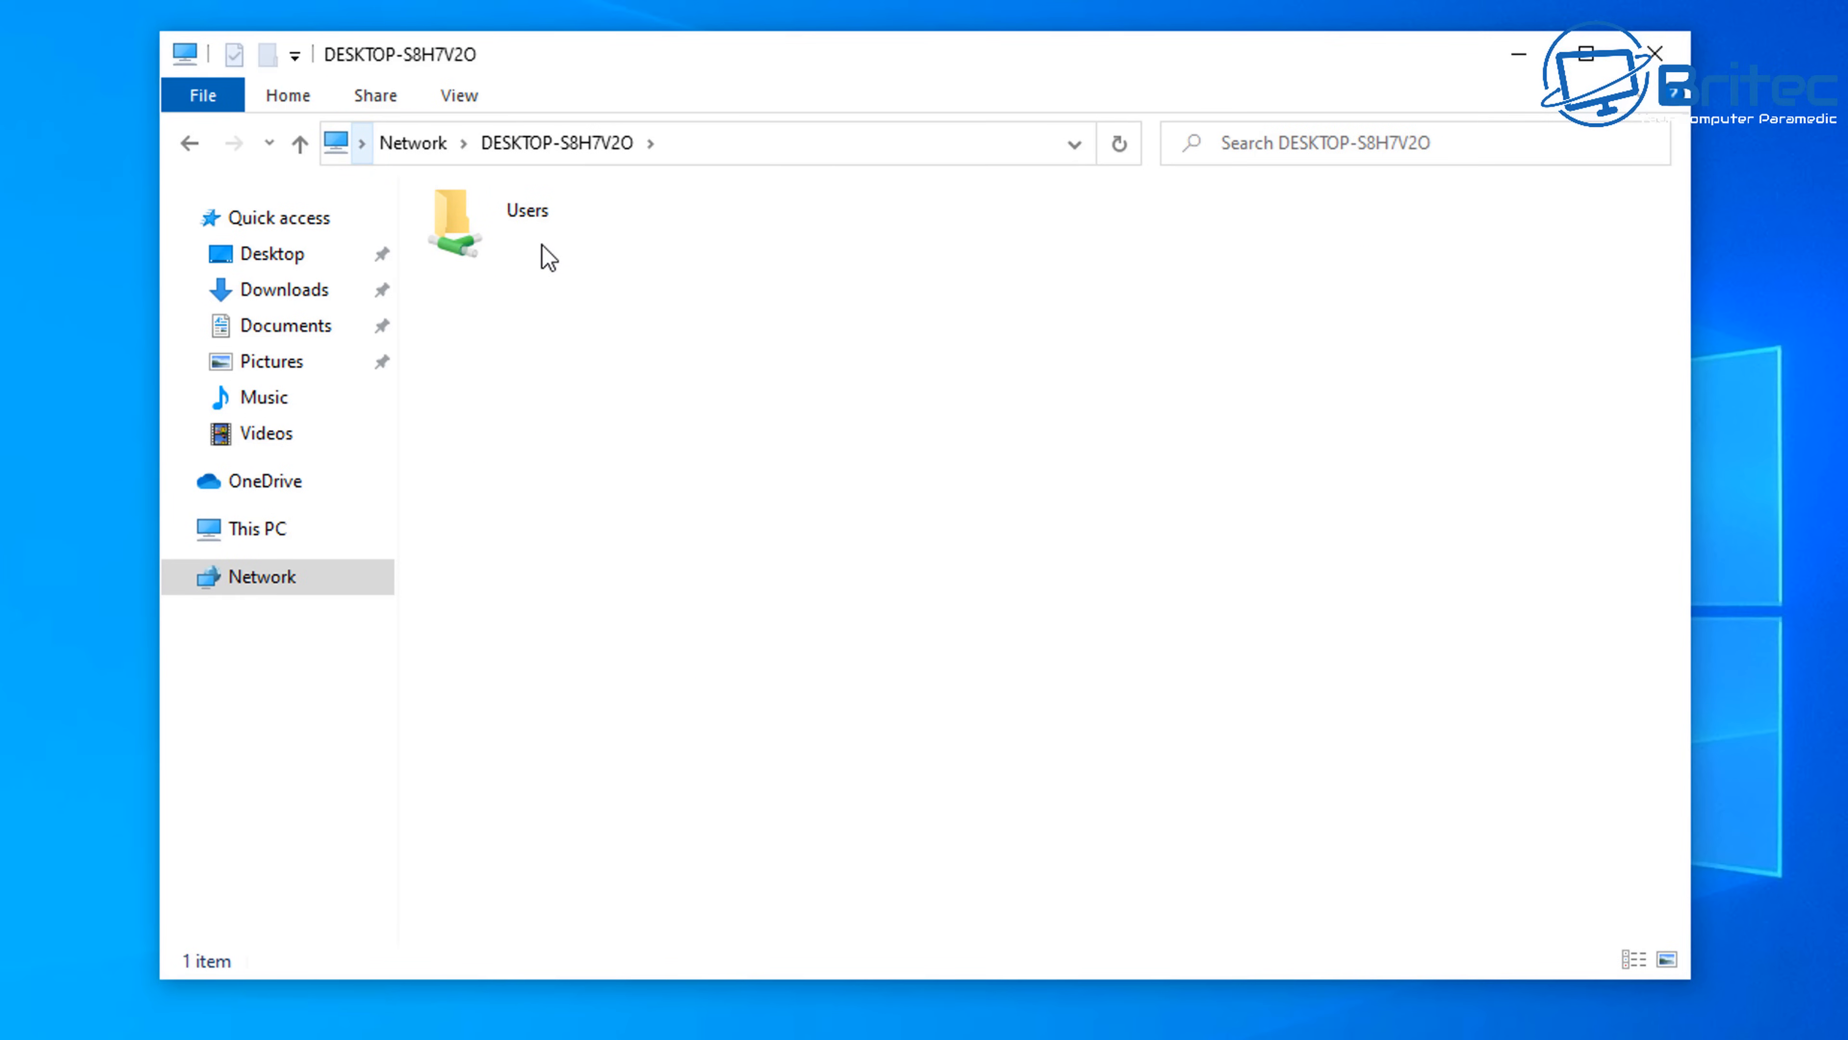
Open the shared PC 1 folder inside Users, ItsMe, Desktop on the network computer.
double_click(579, 243)
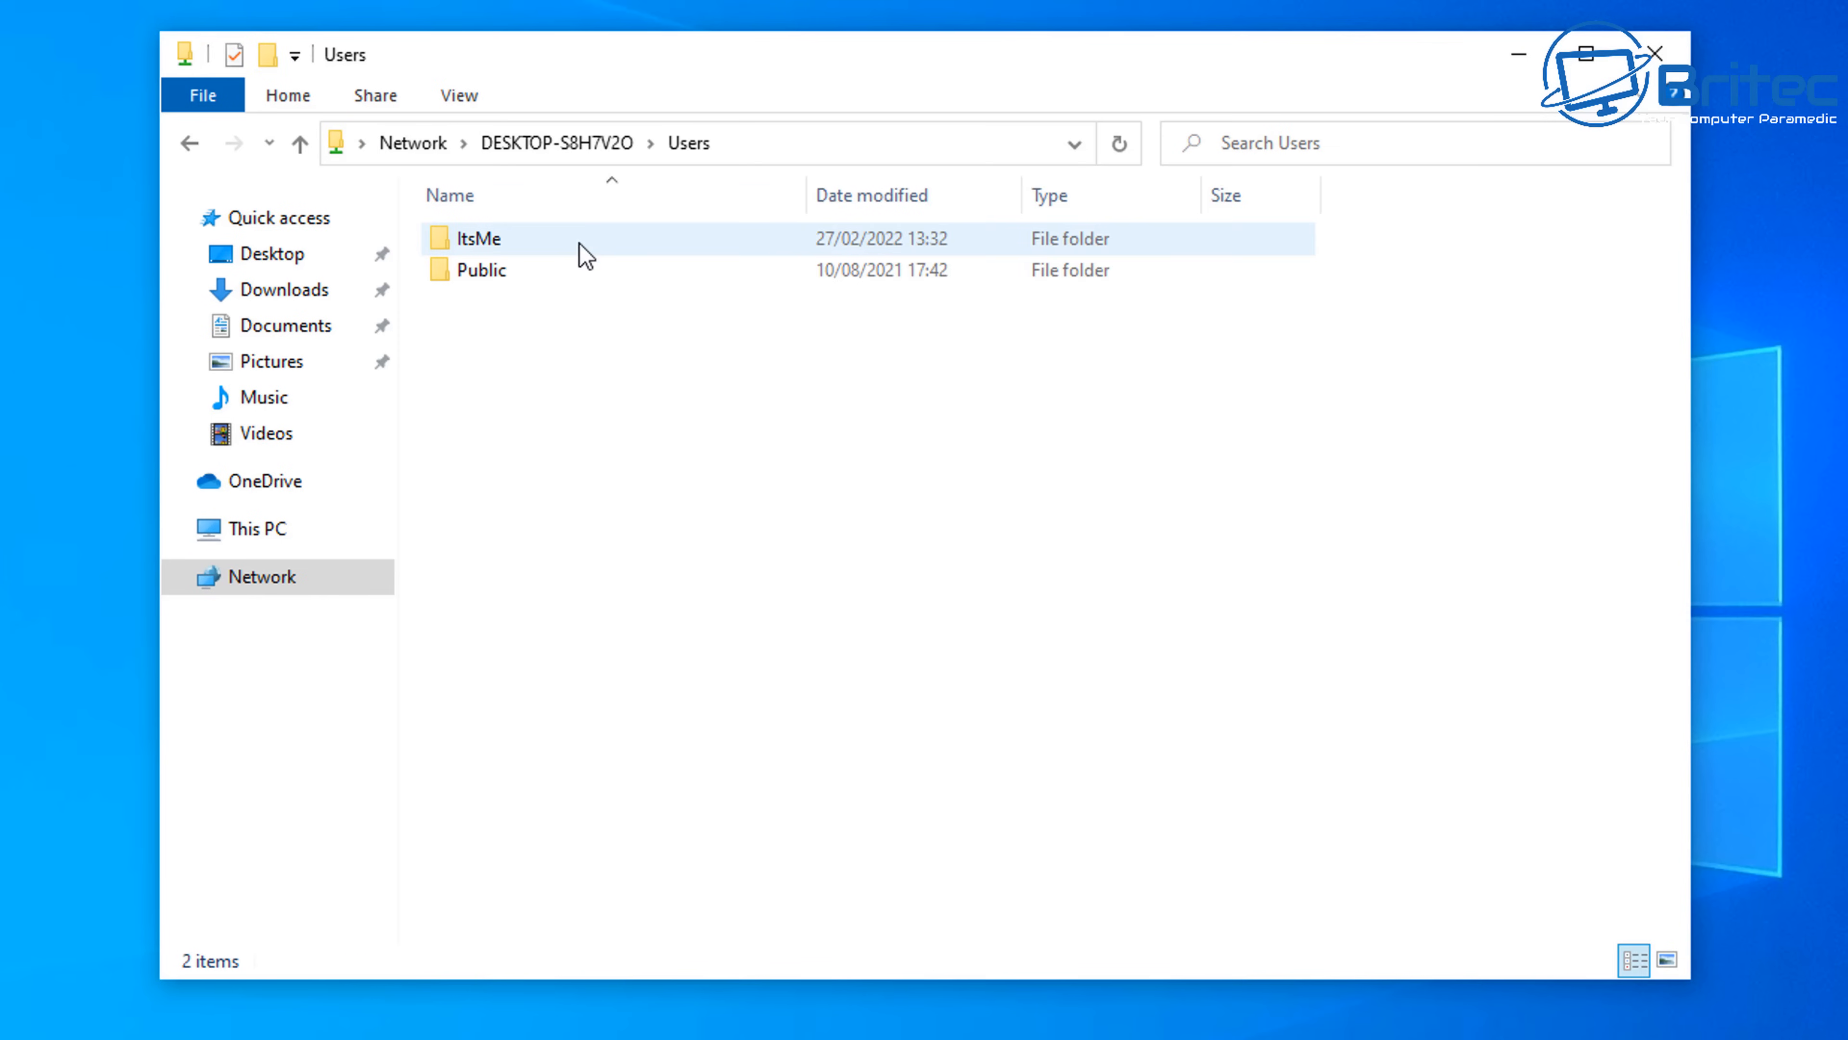
double_click(489, 244)
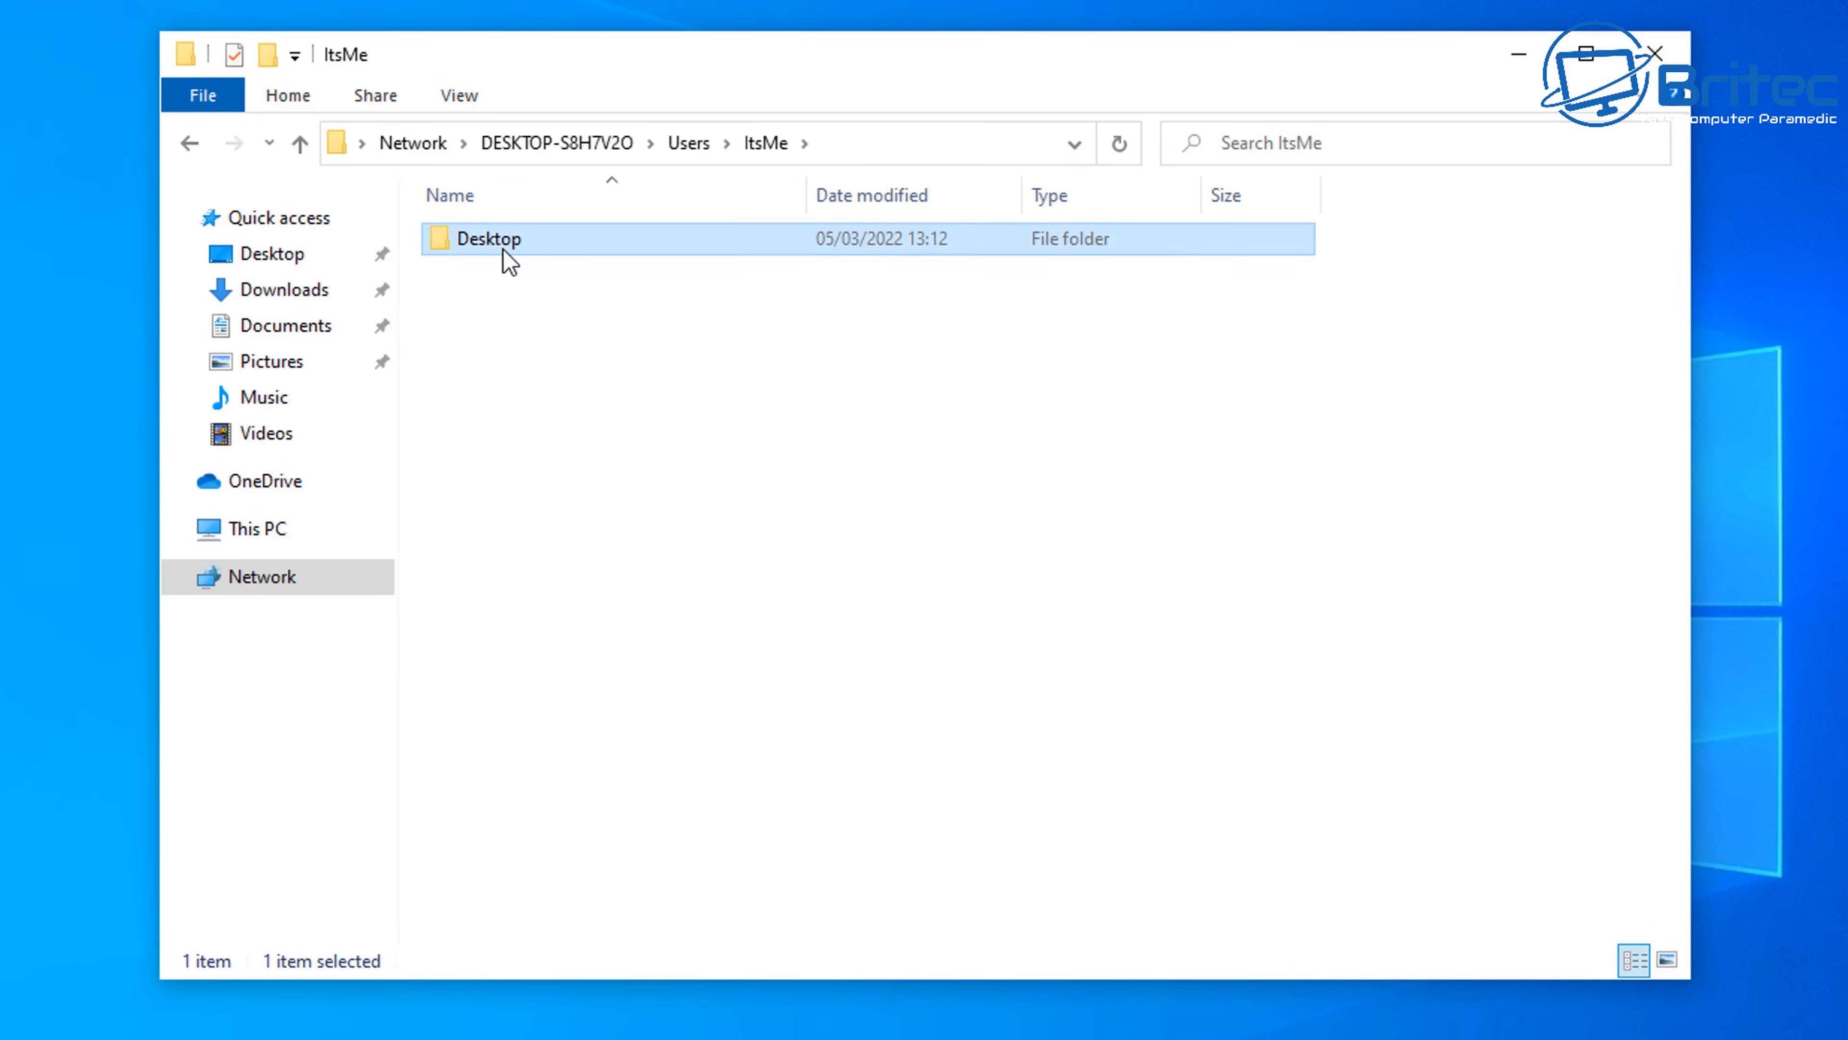
double_click(504, 247)
double_click(508, 247)
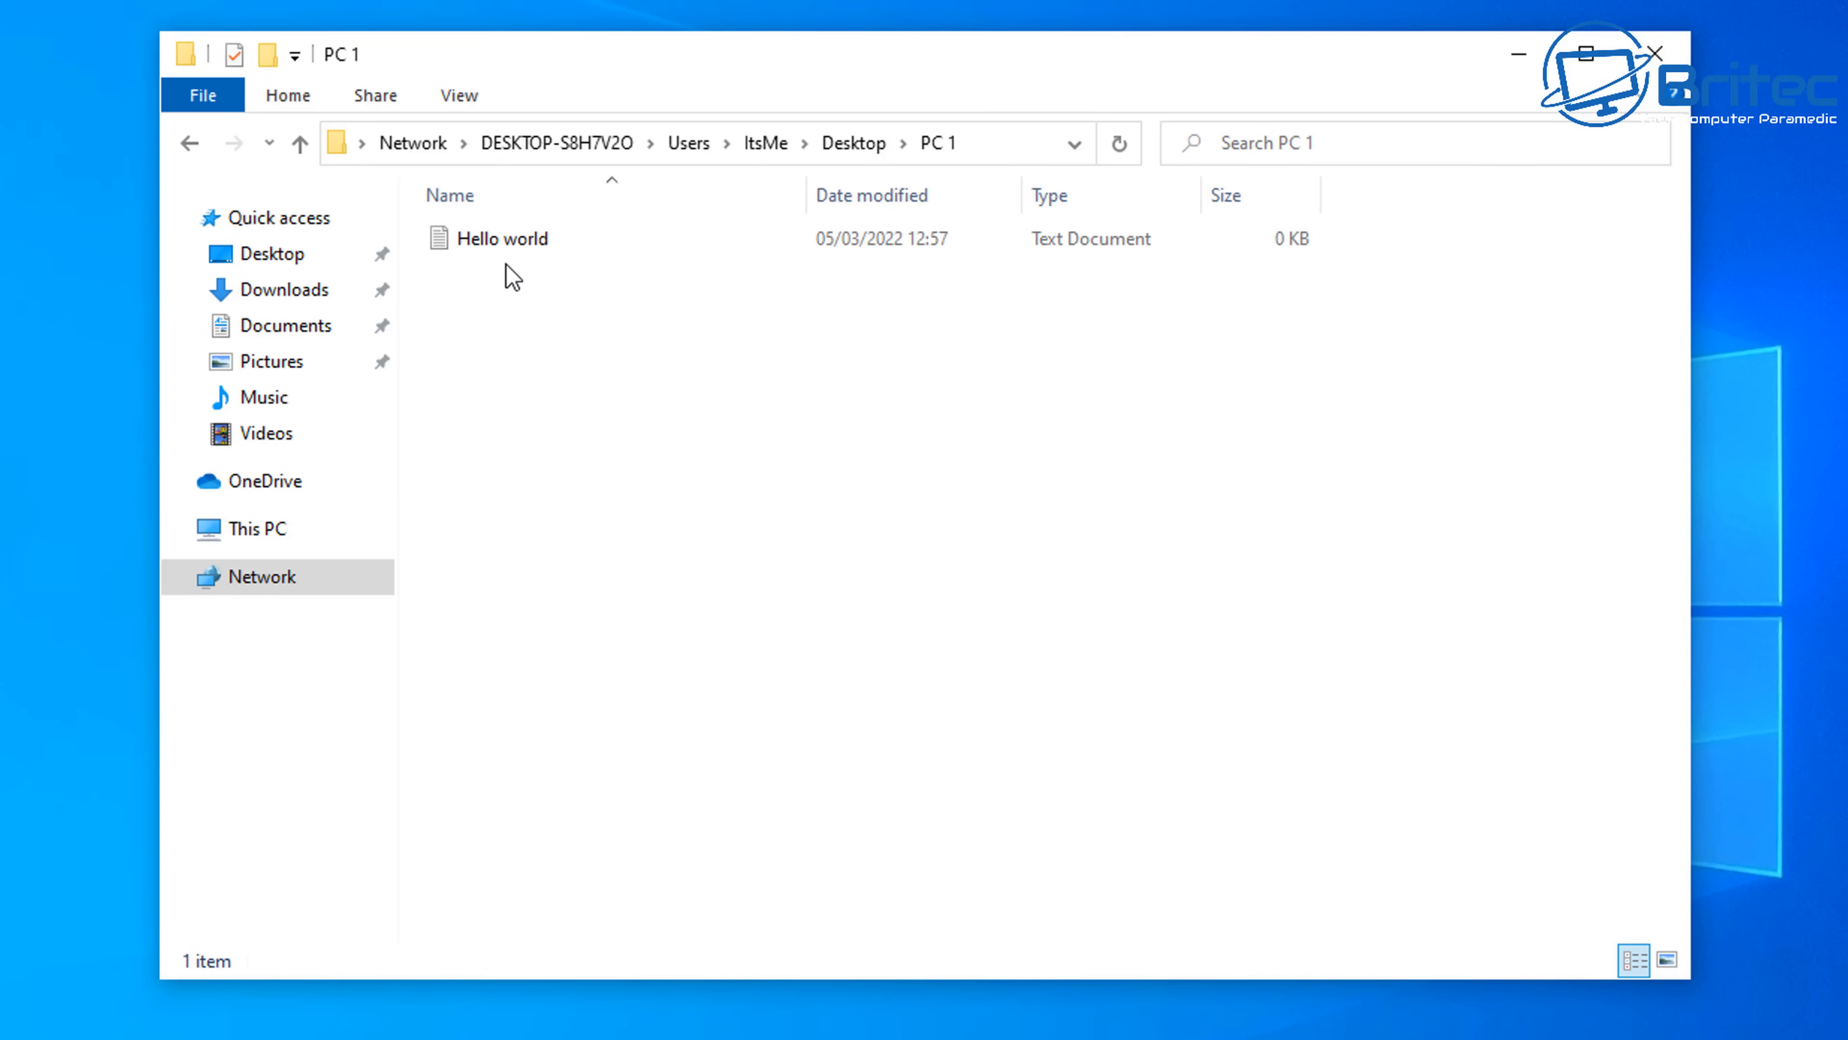
Copy the Hello world file from the shared PC 1 folder to the desktop, and copy the desktop's path file into PC 1.
left_click(506, 247)
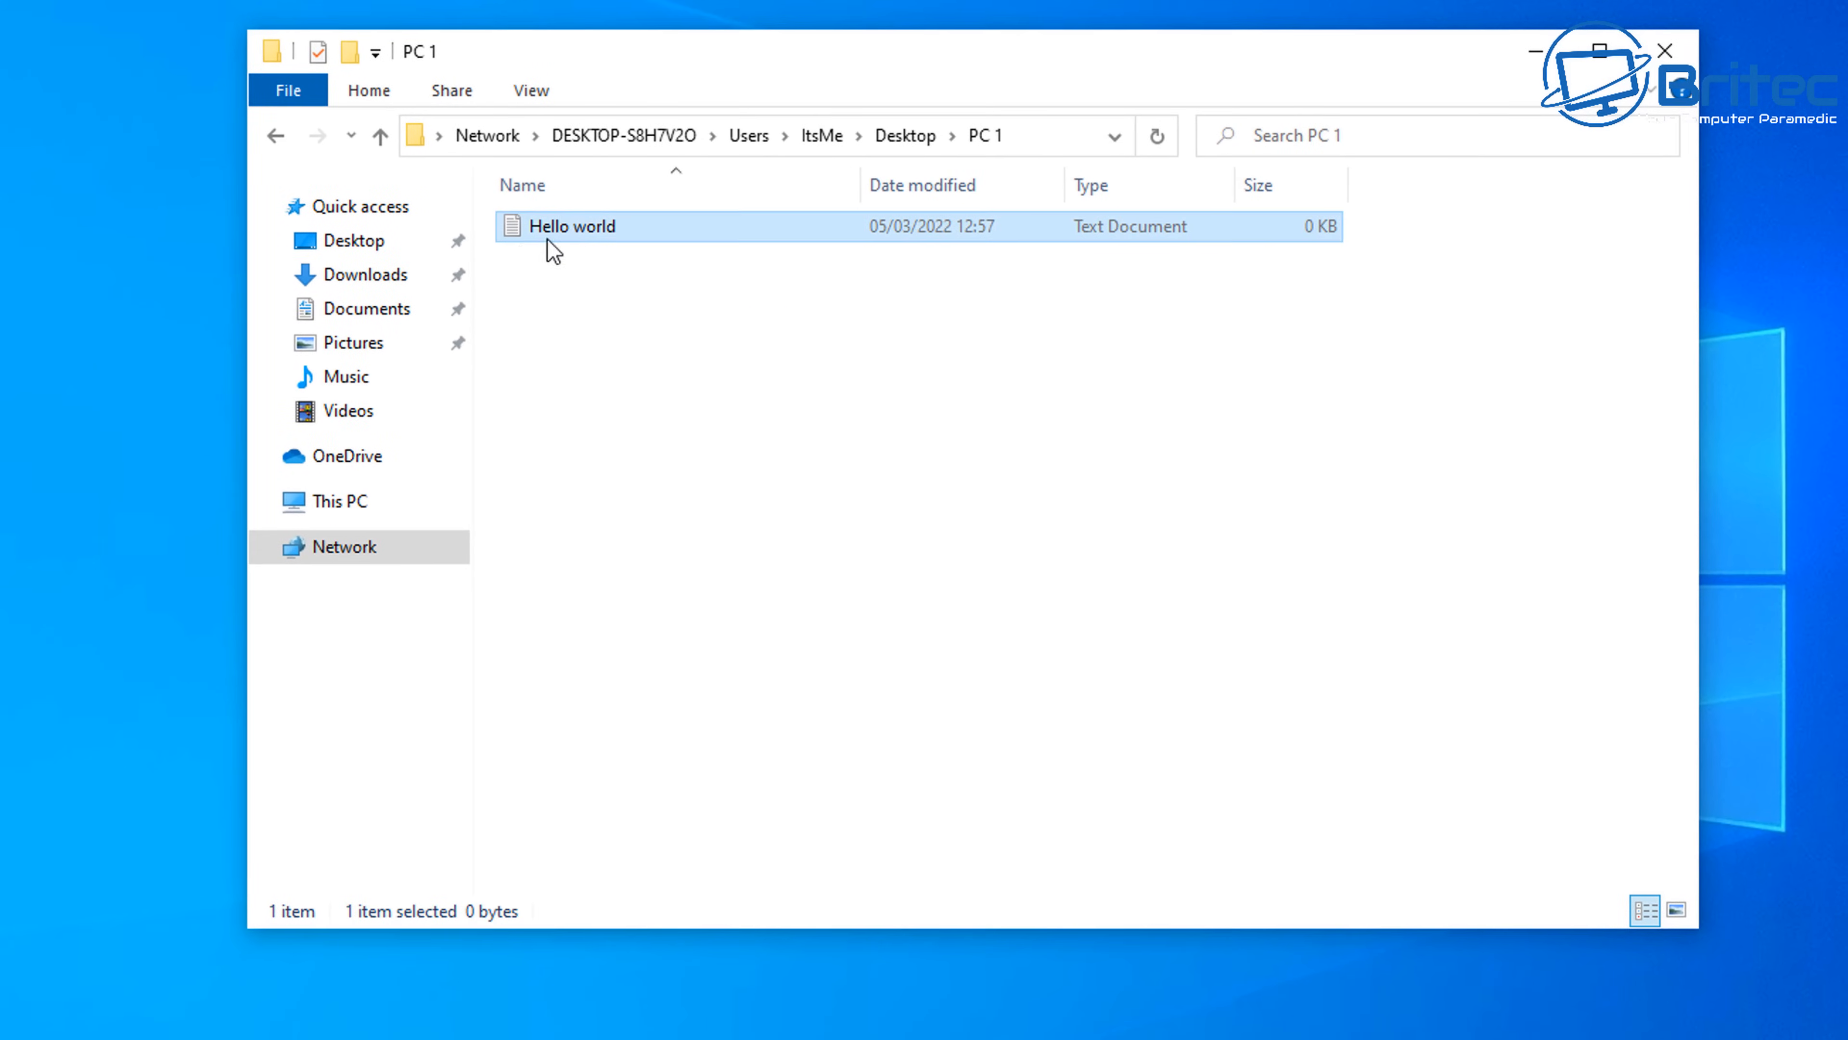
left_click_drag(553, 252, 110, 366)
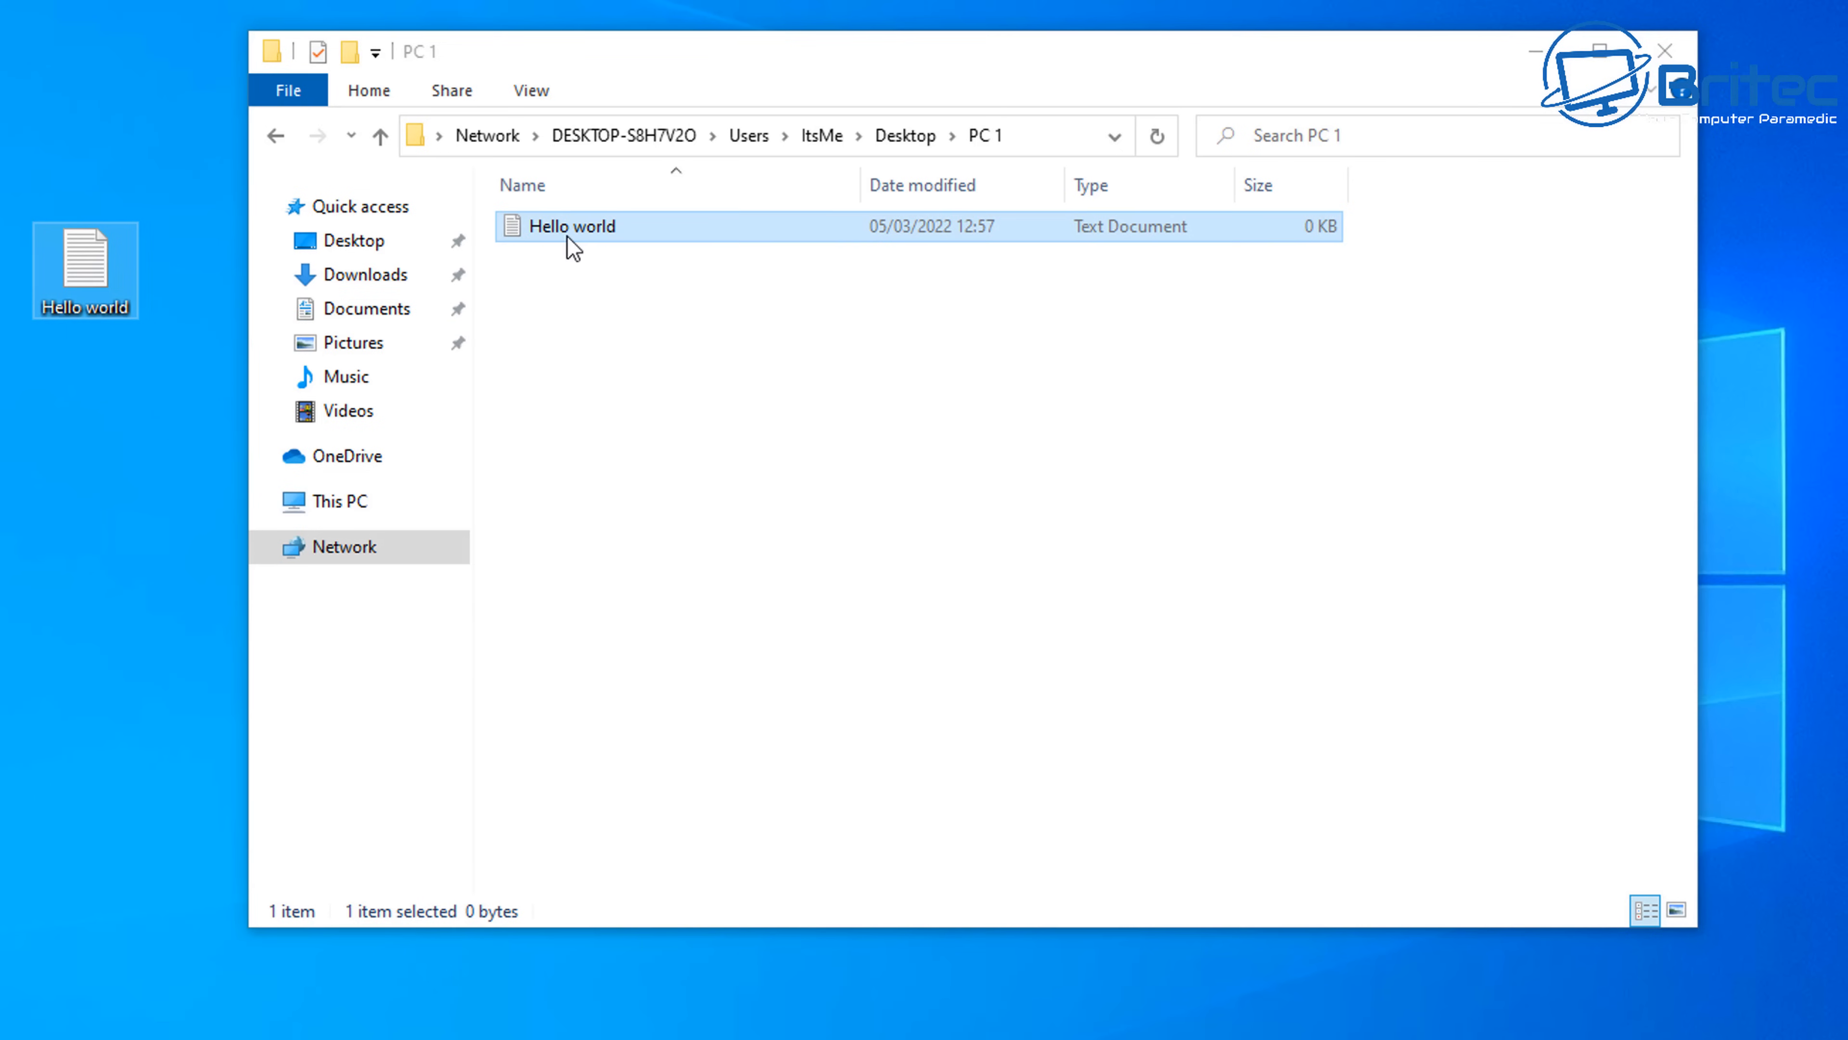
left_click_drag(2, 375, 617, 365)
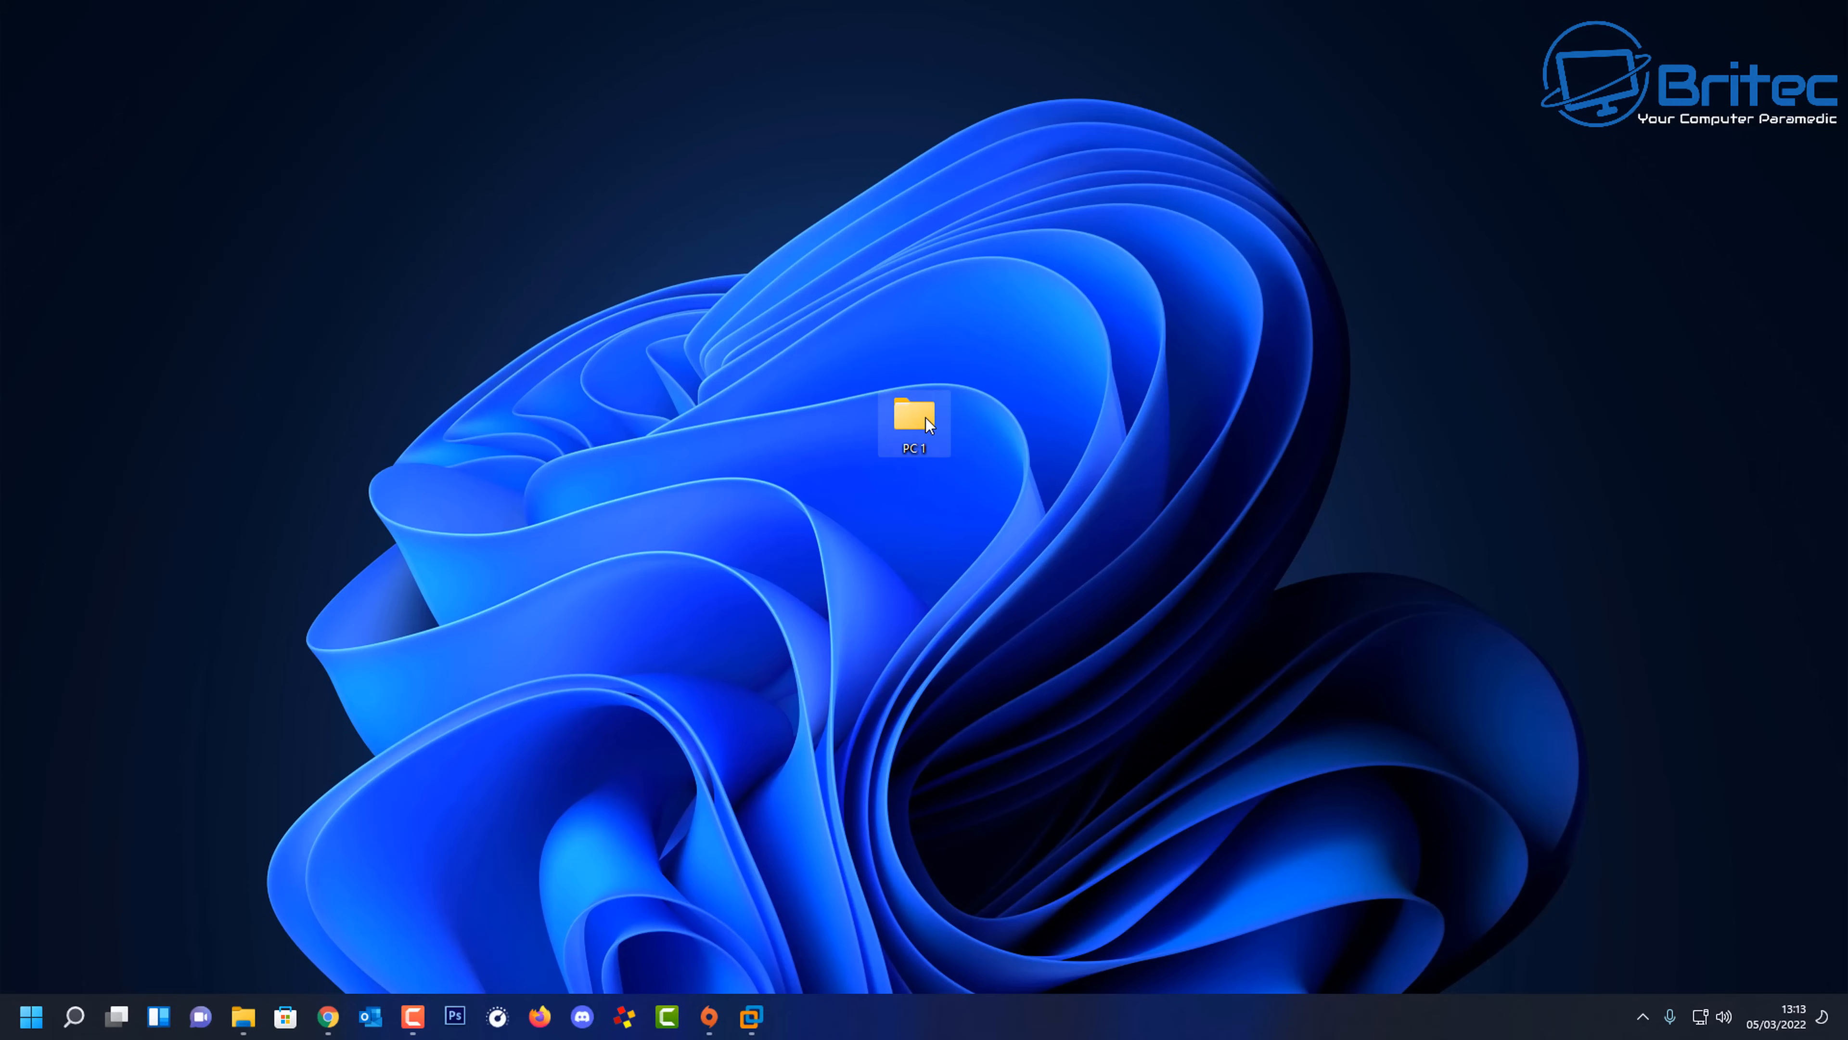
Check the PC 1 folder's contents on the Windows 11 PC, then move the Hello world file below path on the Windows 10 desktop.
double_click(928, 424)
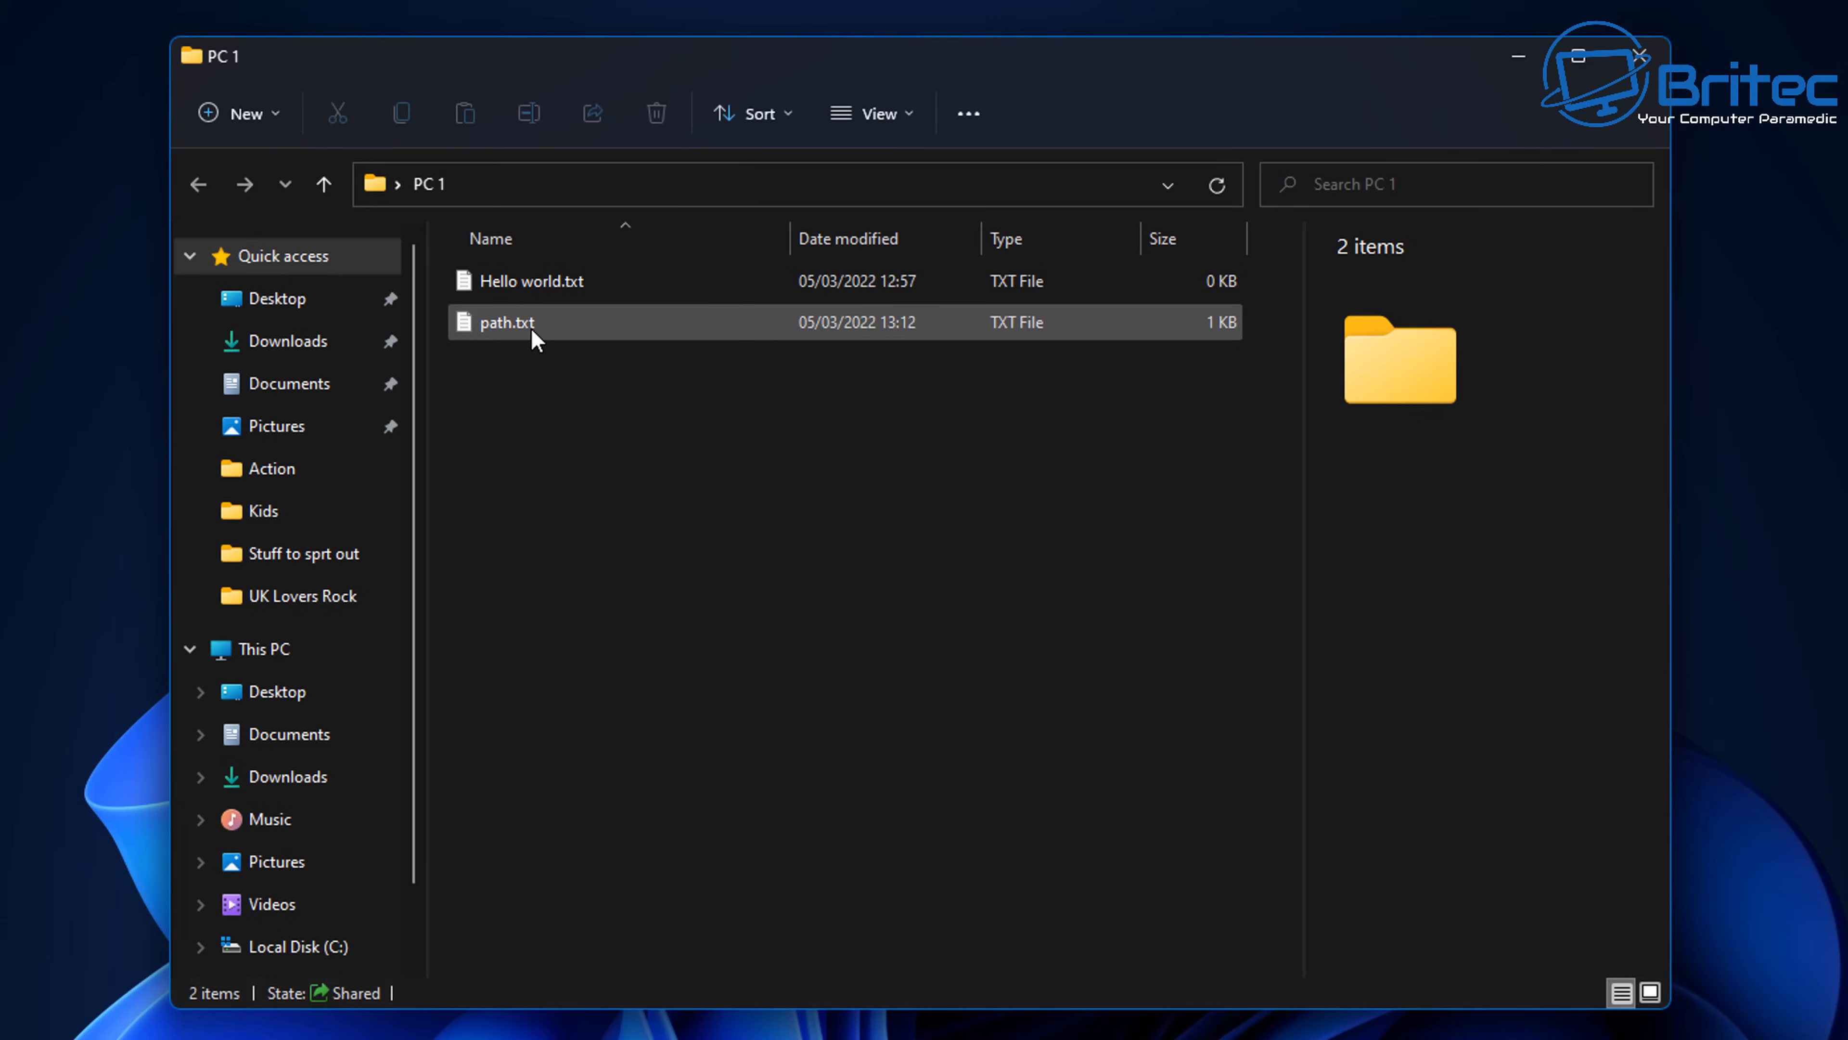
left_click(1640, 55)
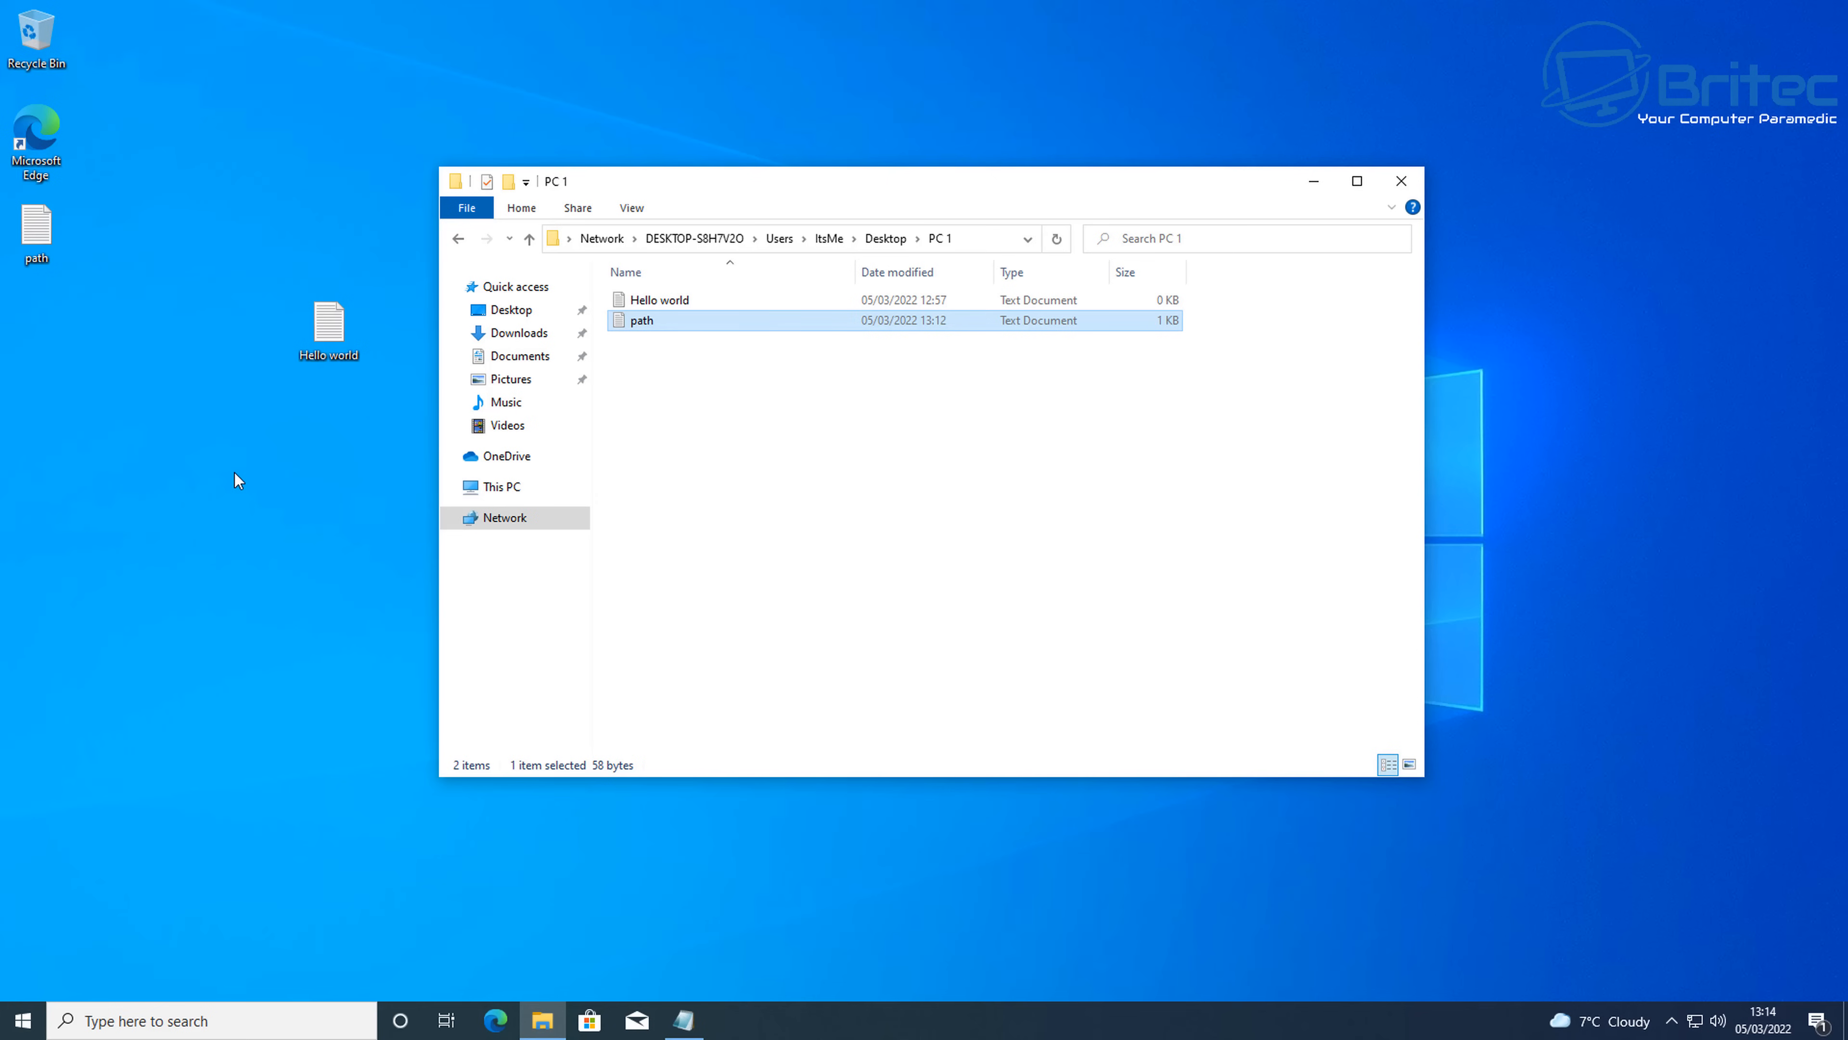
left_click_drag(329, 331, 44, 325)
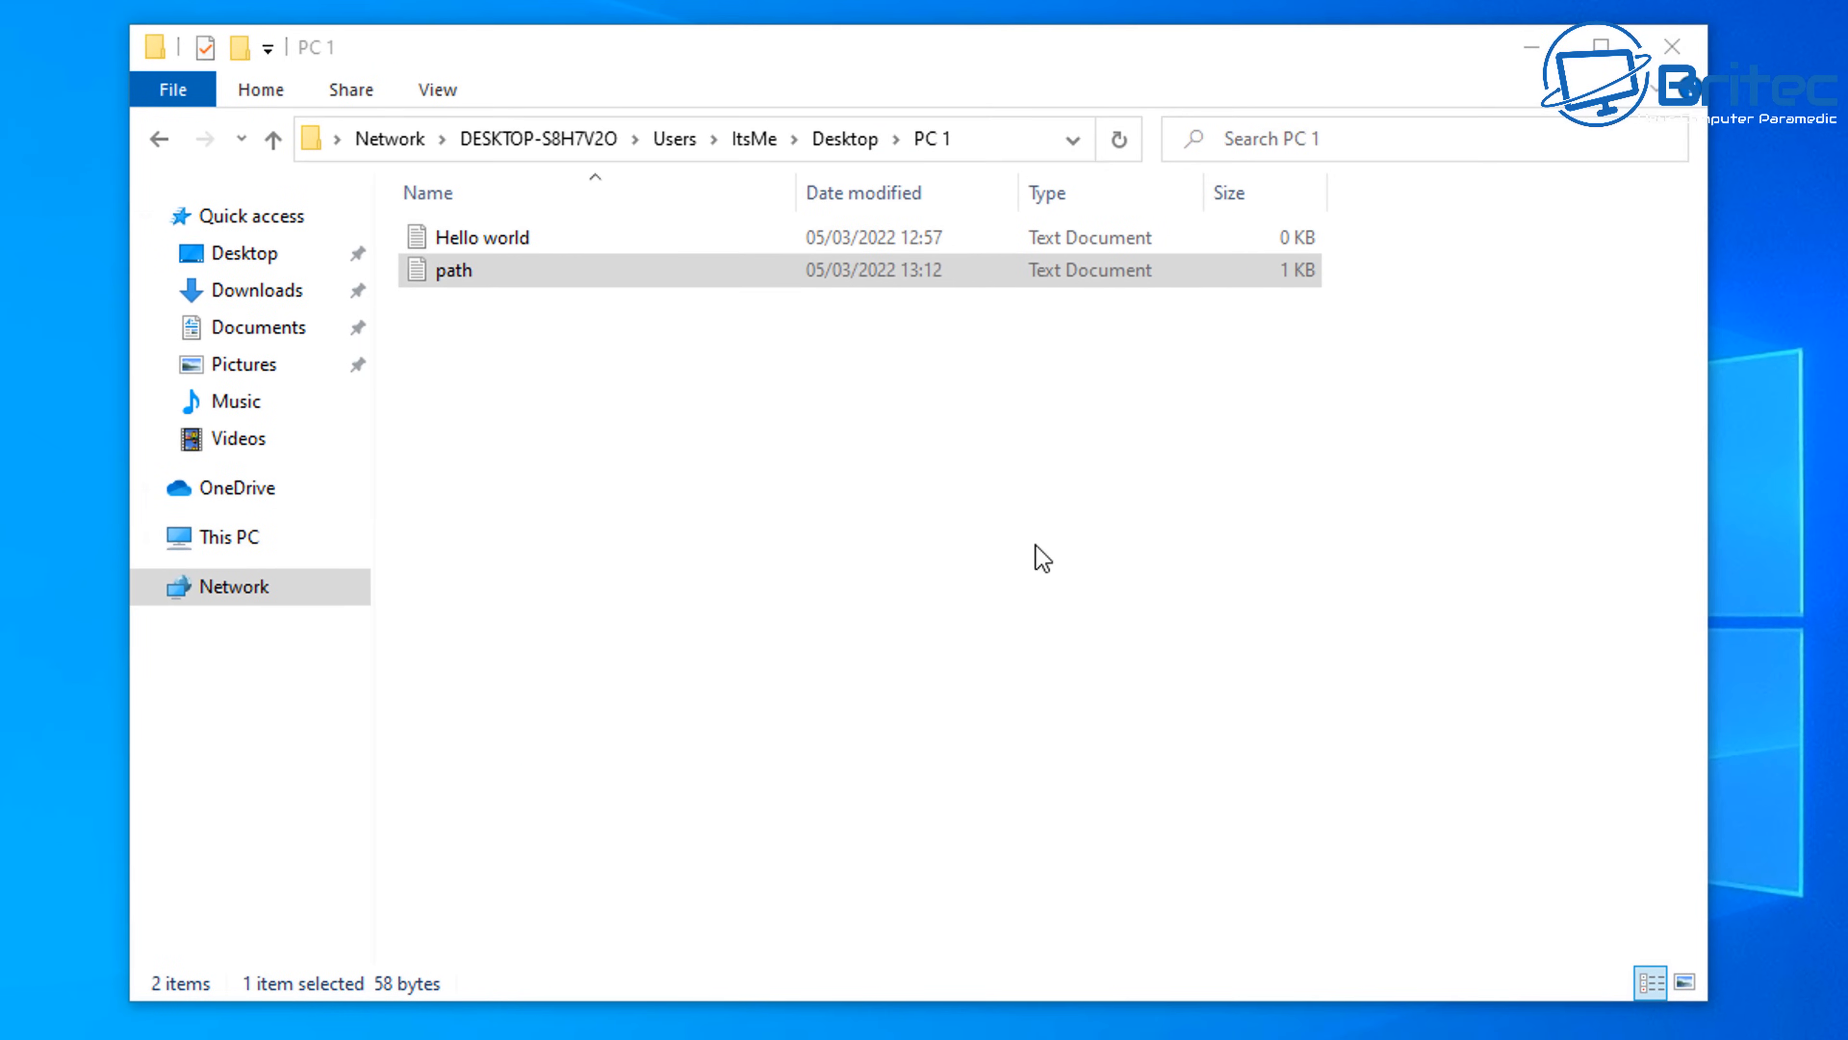
Copy the full network path of the shared PC 1 folder.
left_click(988, 143)
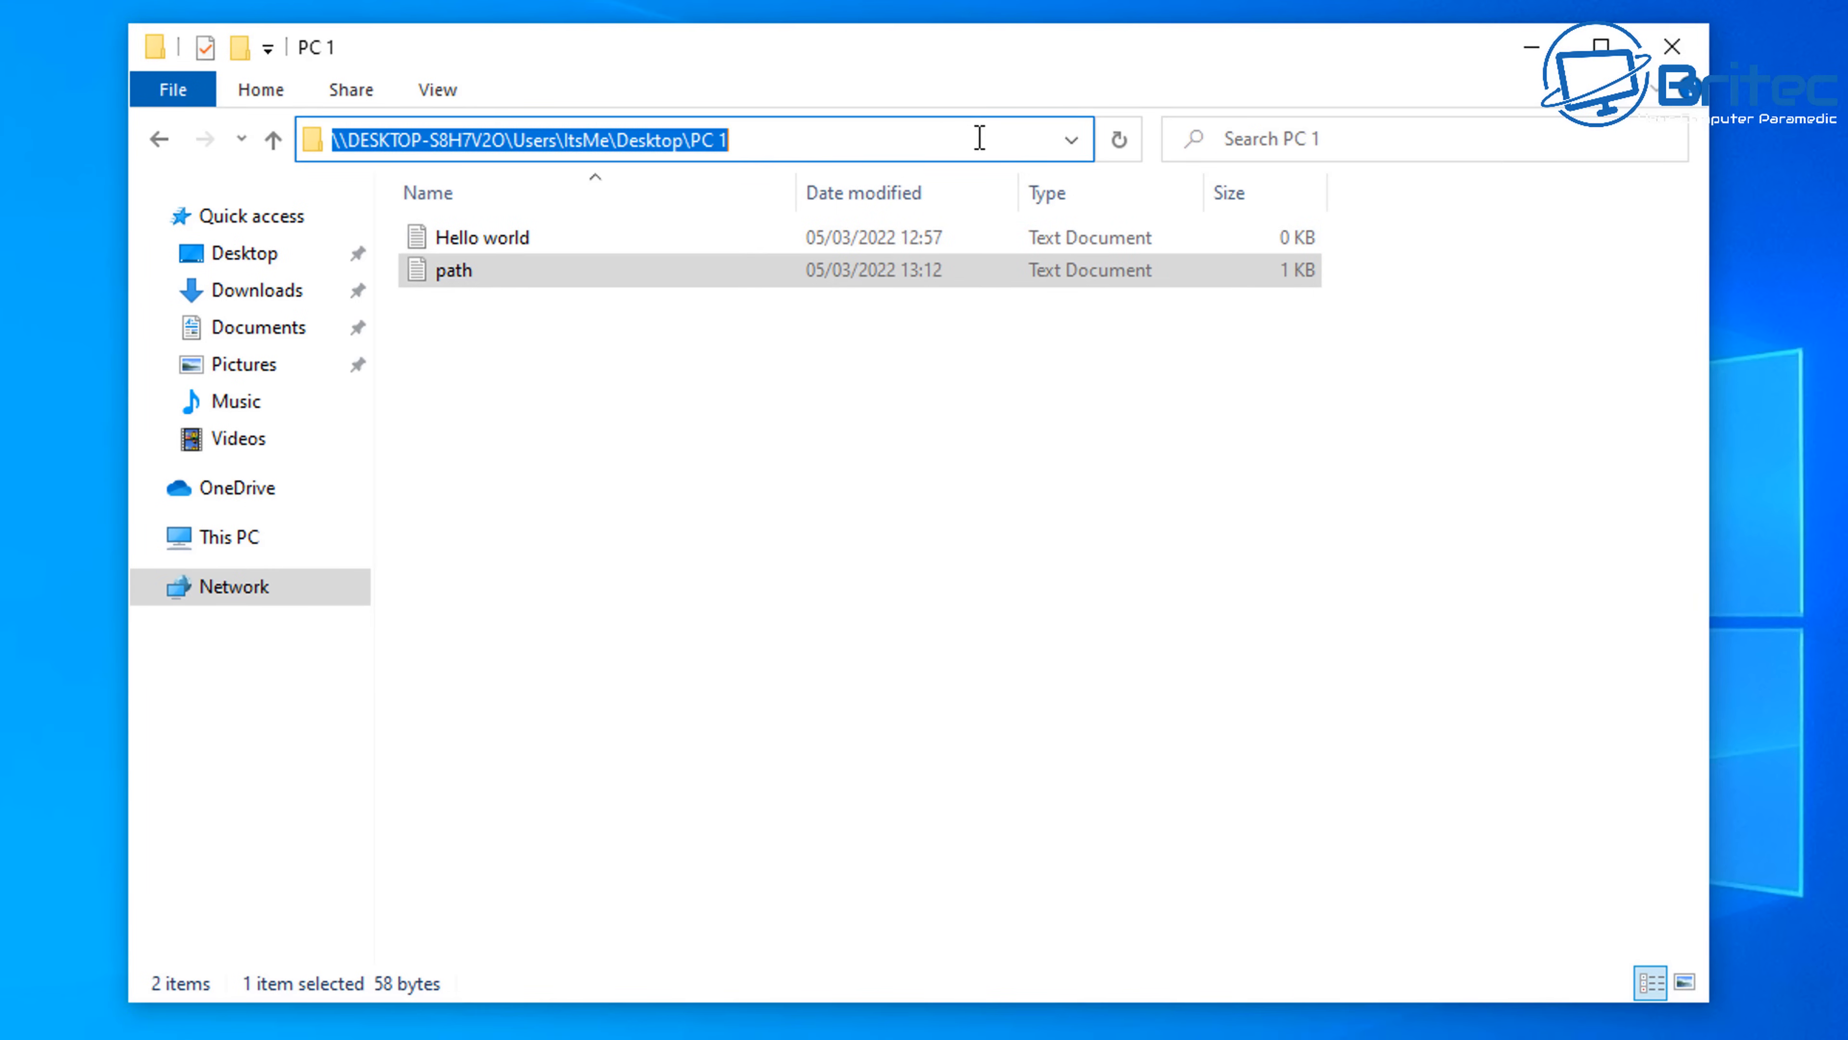
right_click(713, 139)
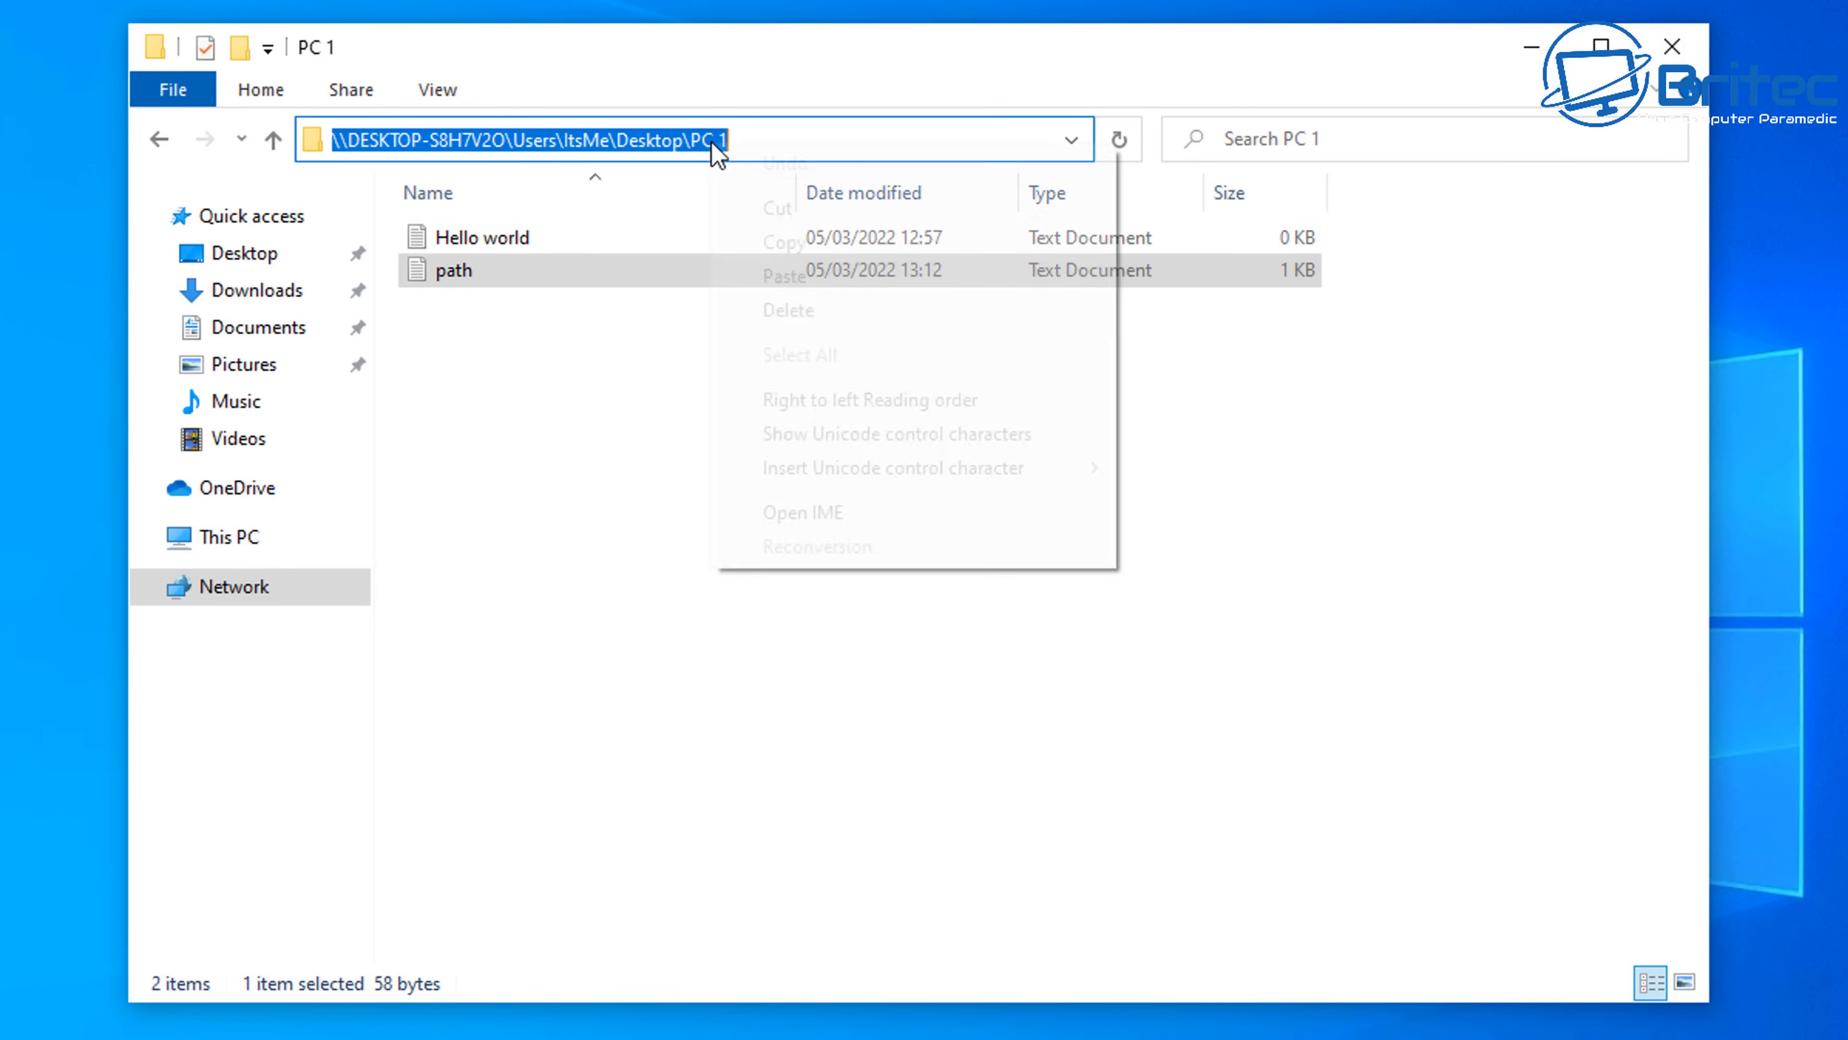
left_click(807, 244)
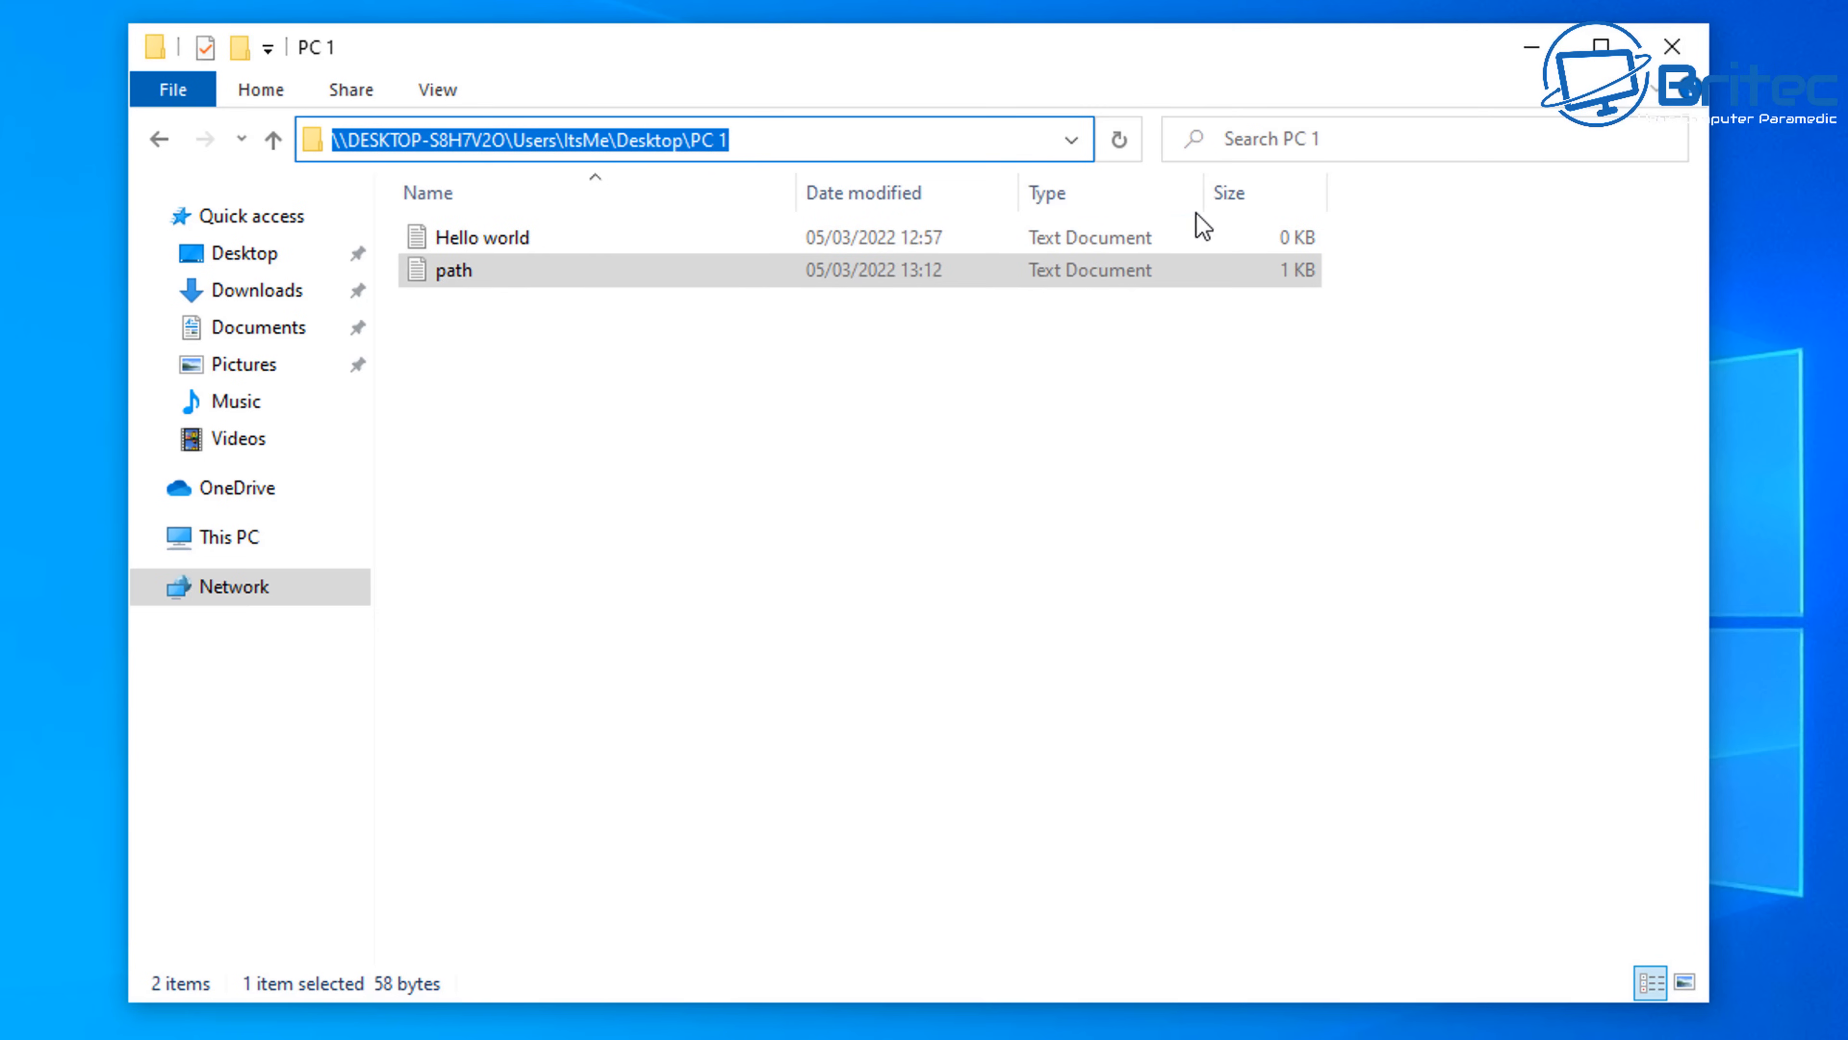
Map \\DESKTOP-S8H7V2O\Users\ItsMe\Desktop\PC 1 as network drive Z:, with reconnection at sign-in.
left_click(227, 545)
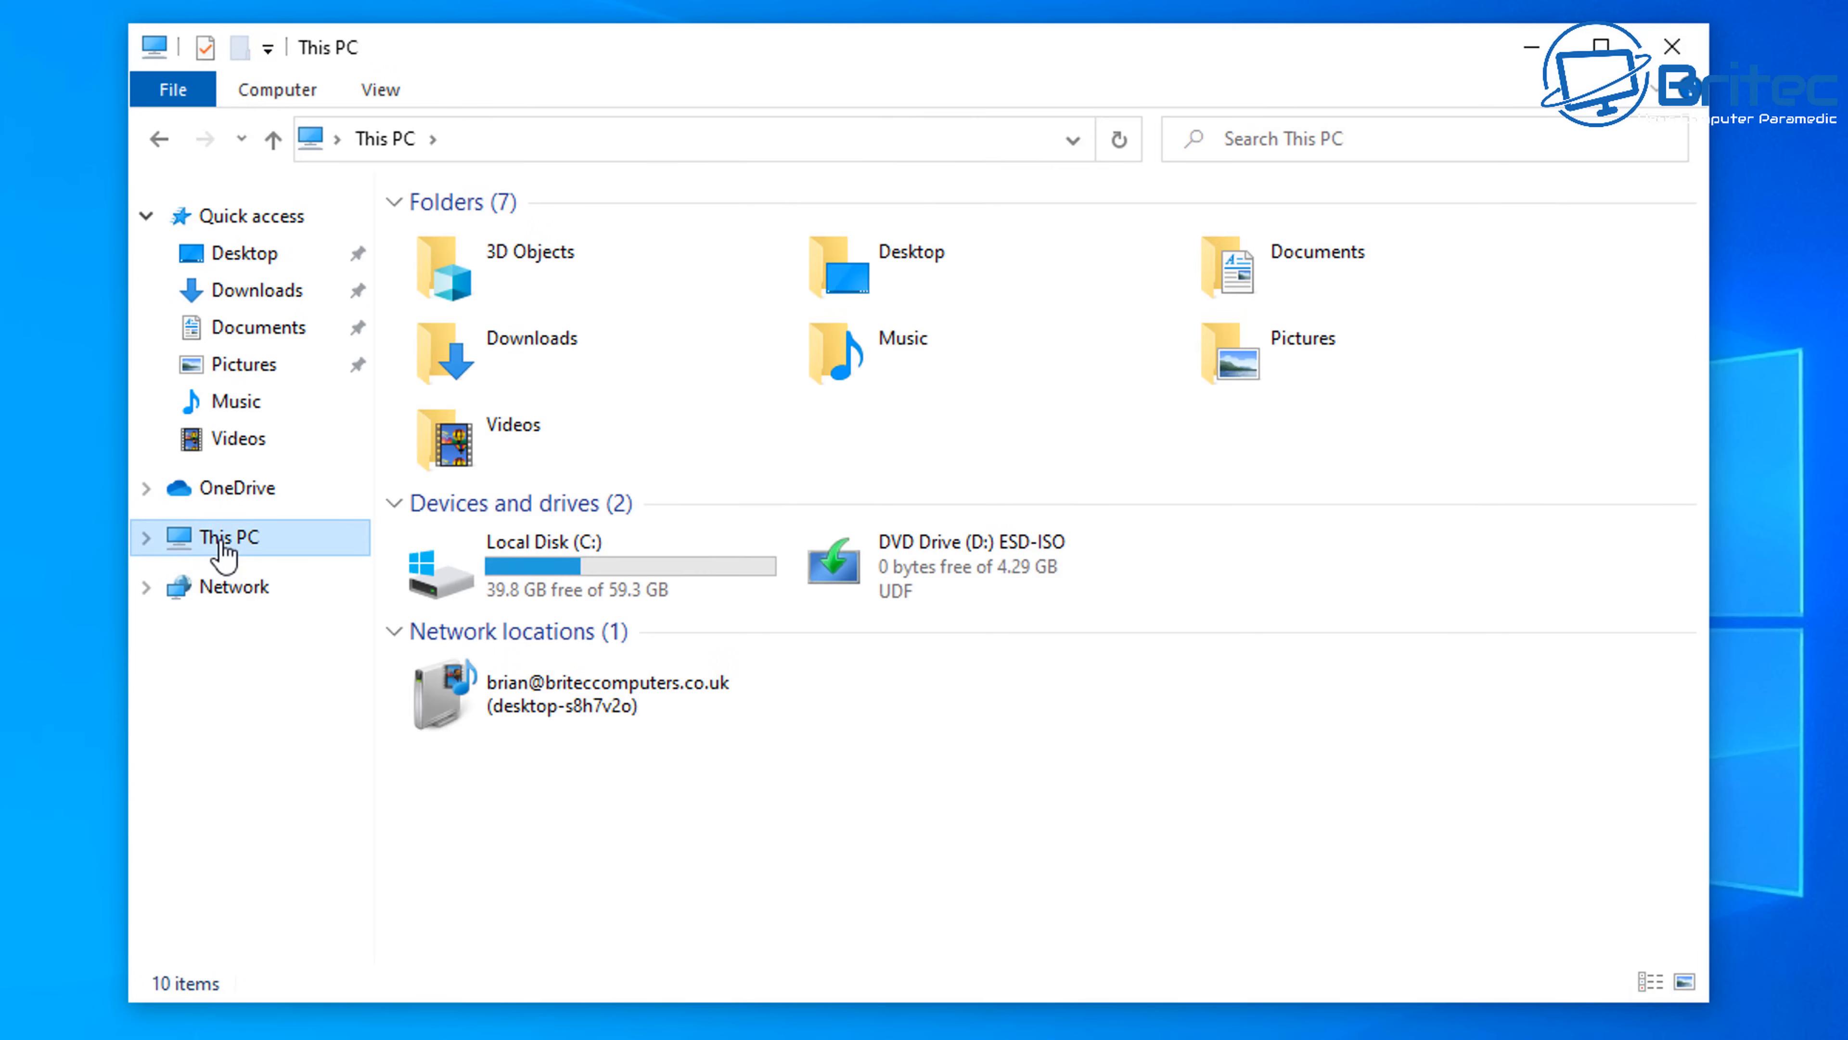
left_click(270, 102)
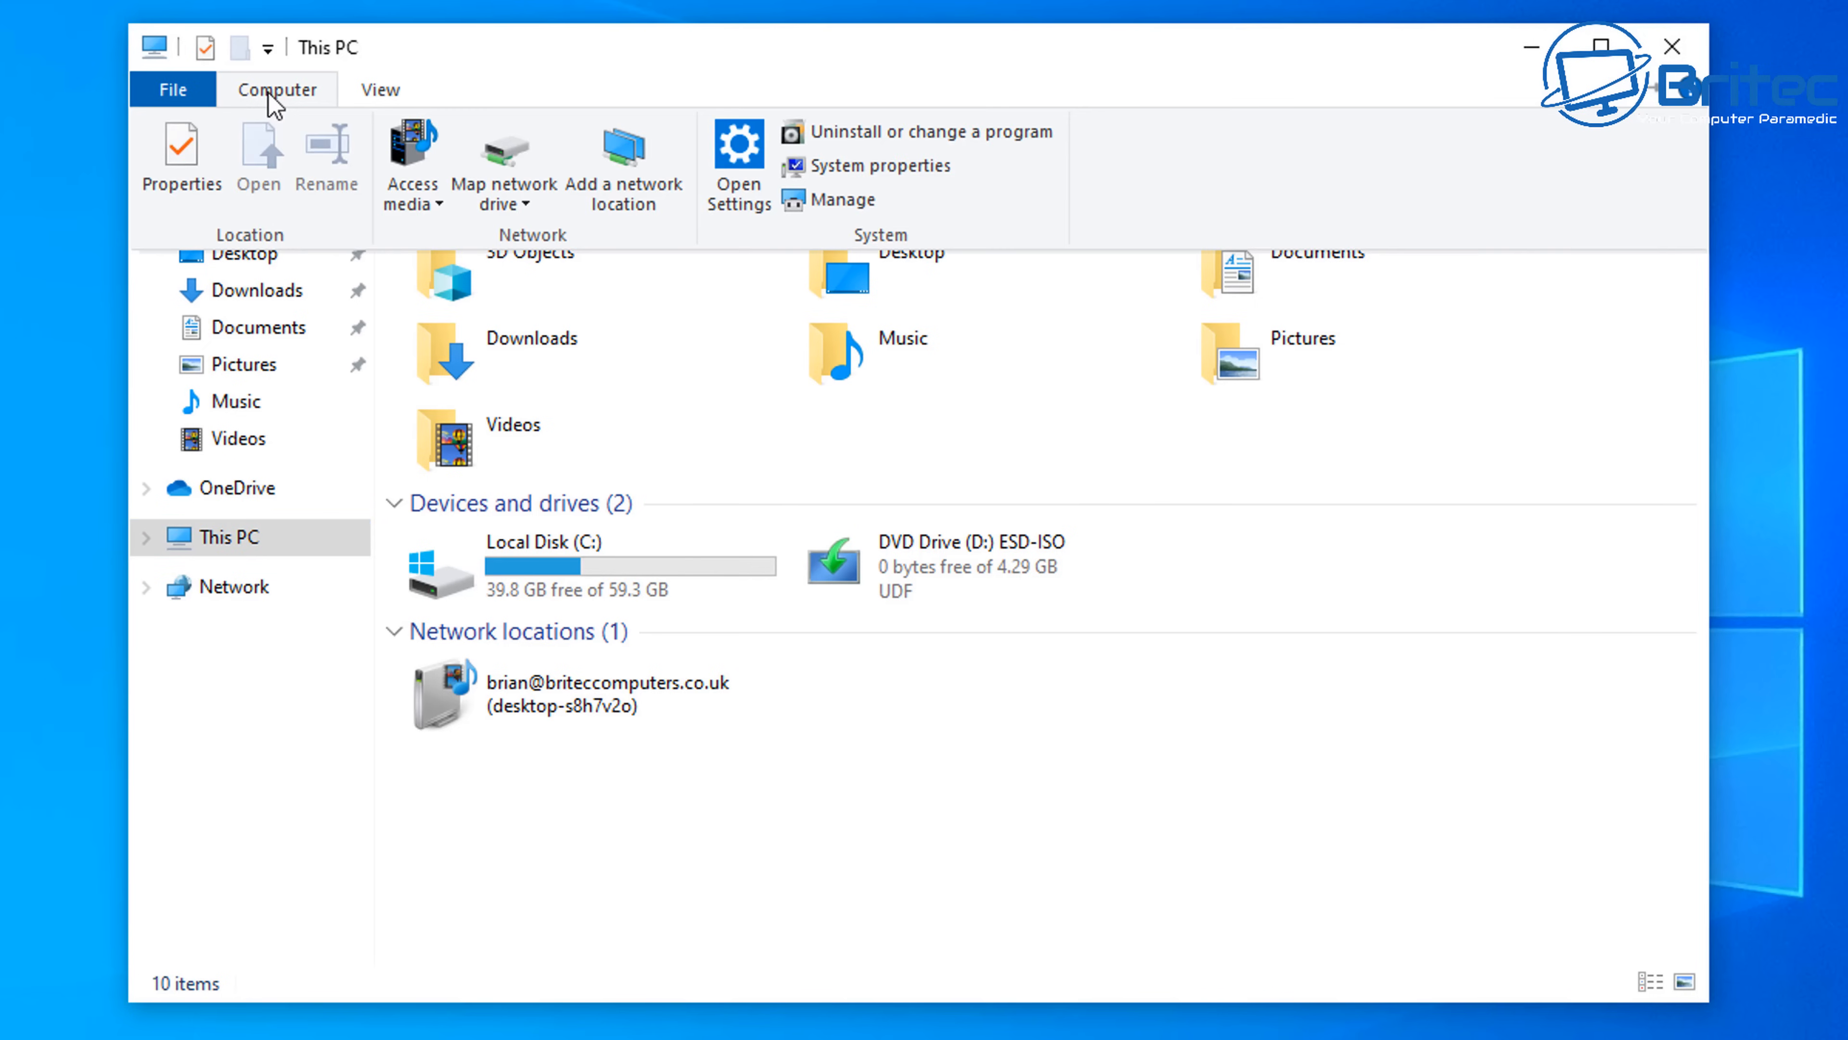
left_click(520, 191)
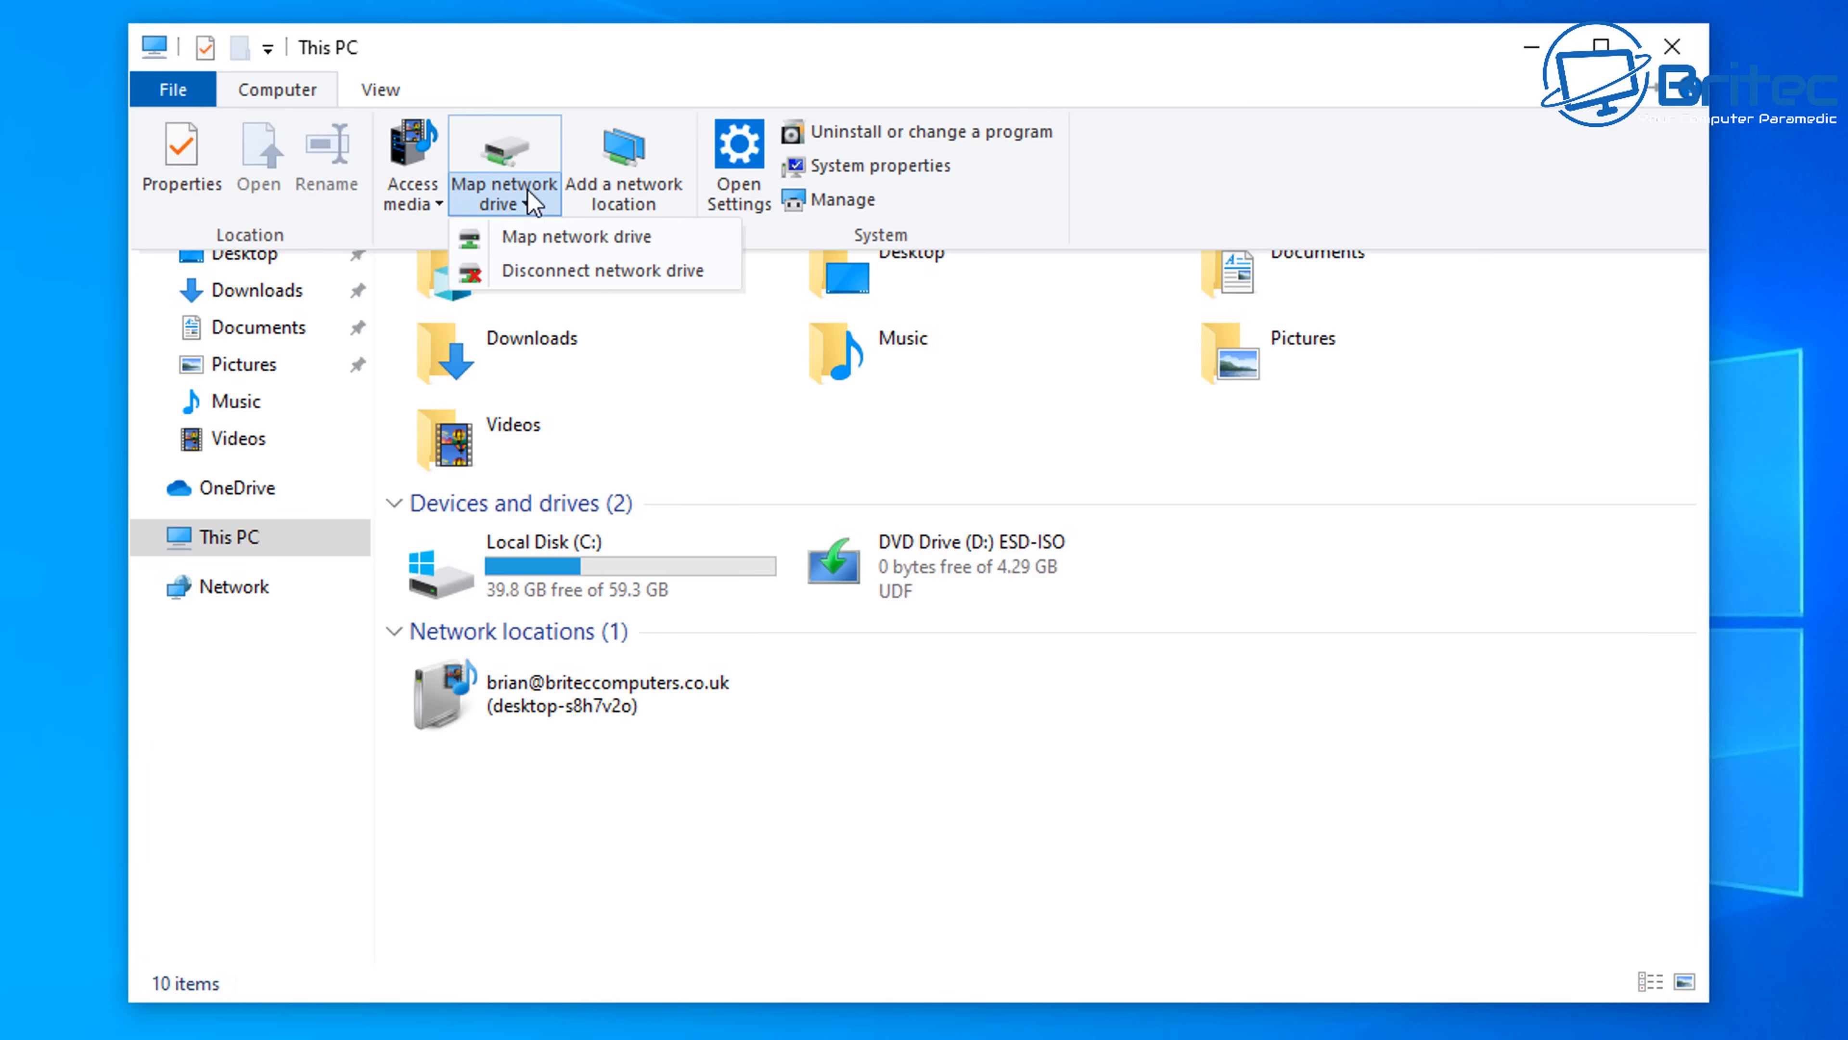
left_click(569, 239)
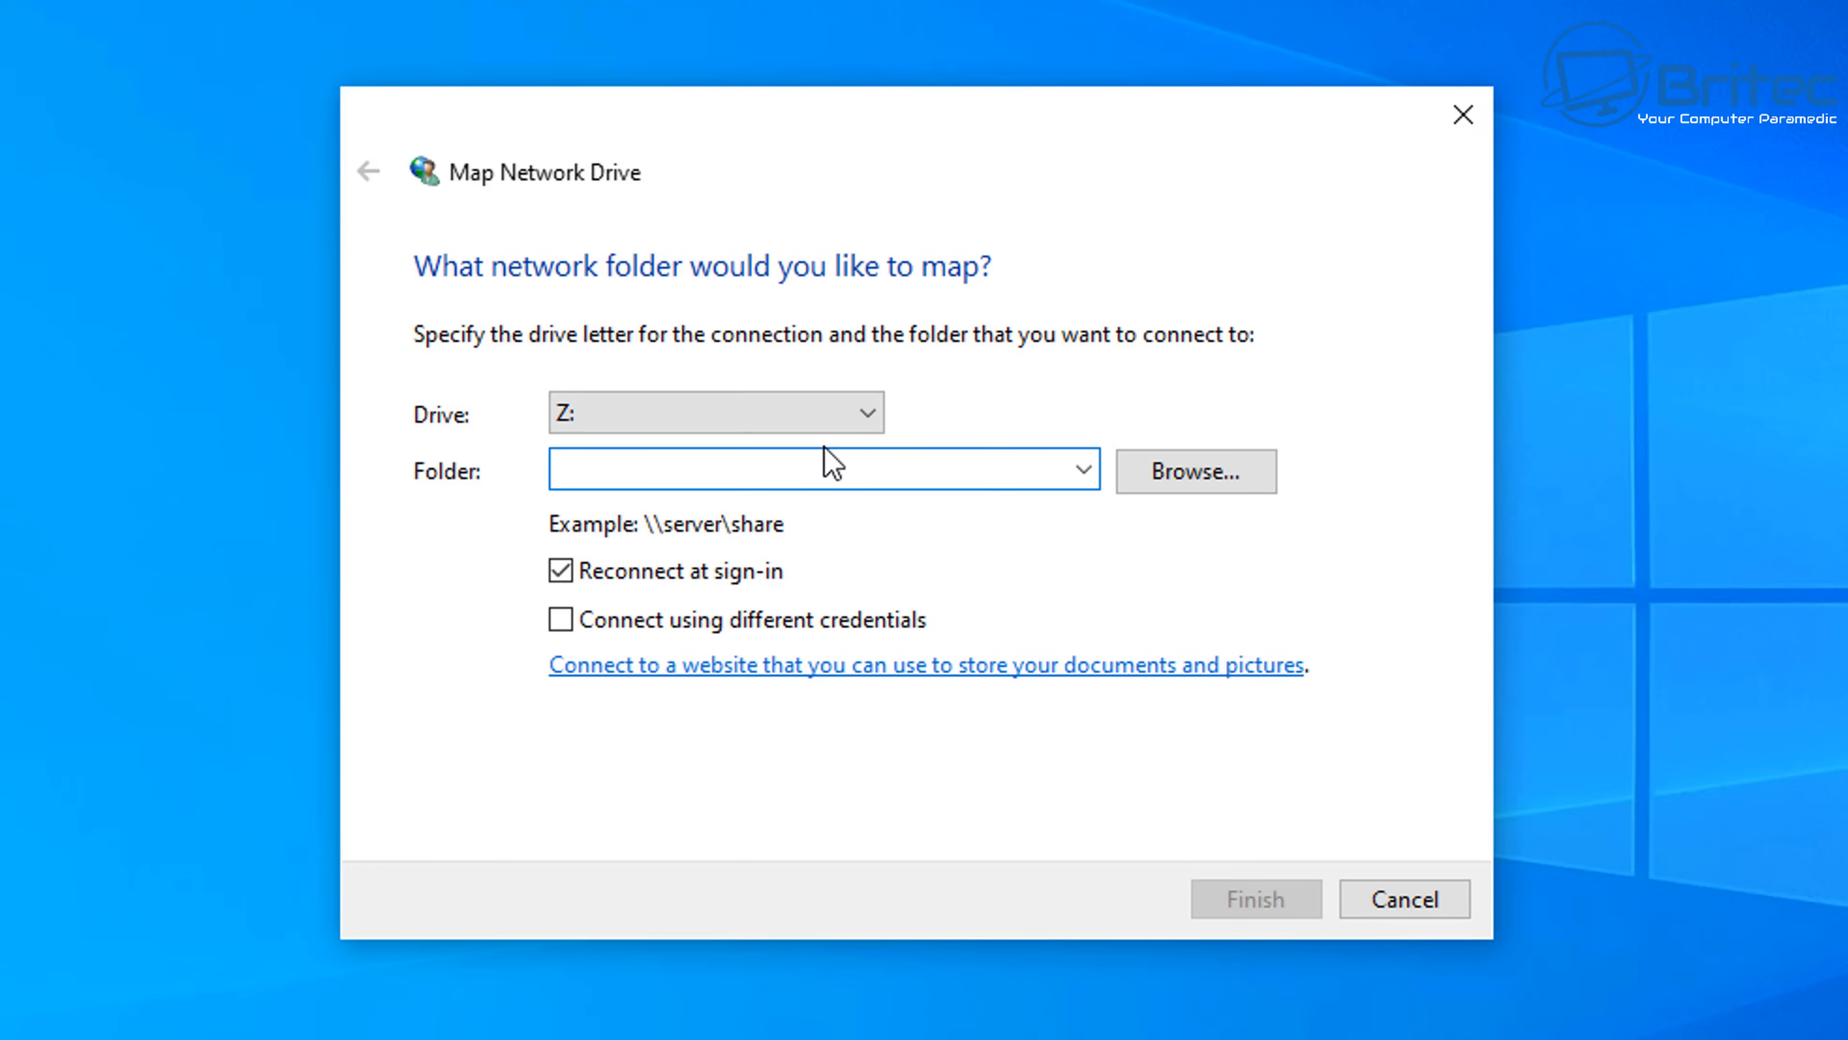
right_click(647, 471)
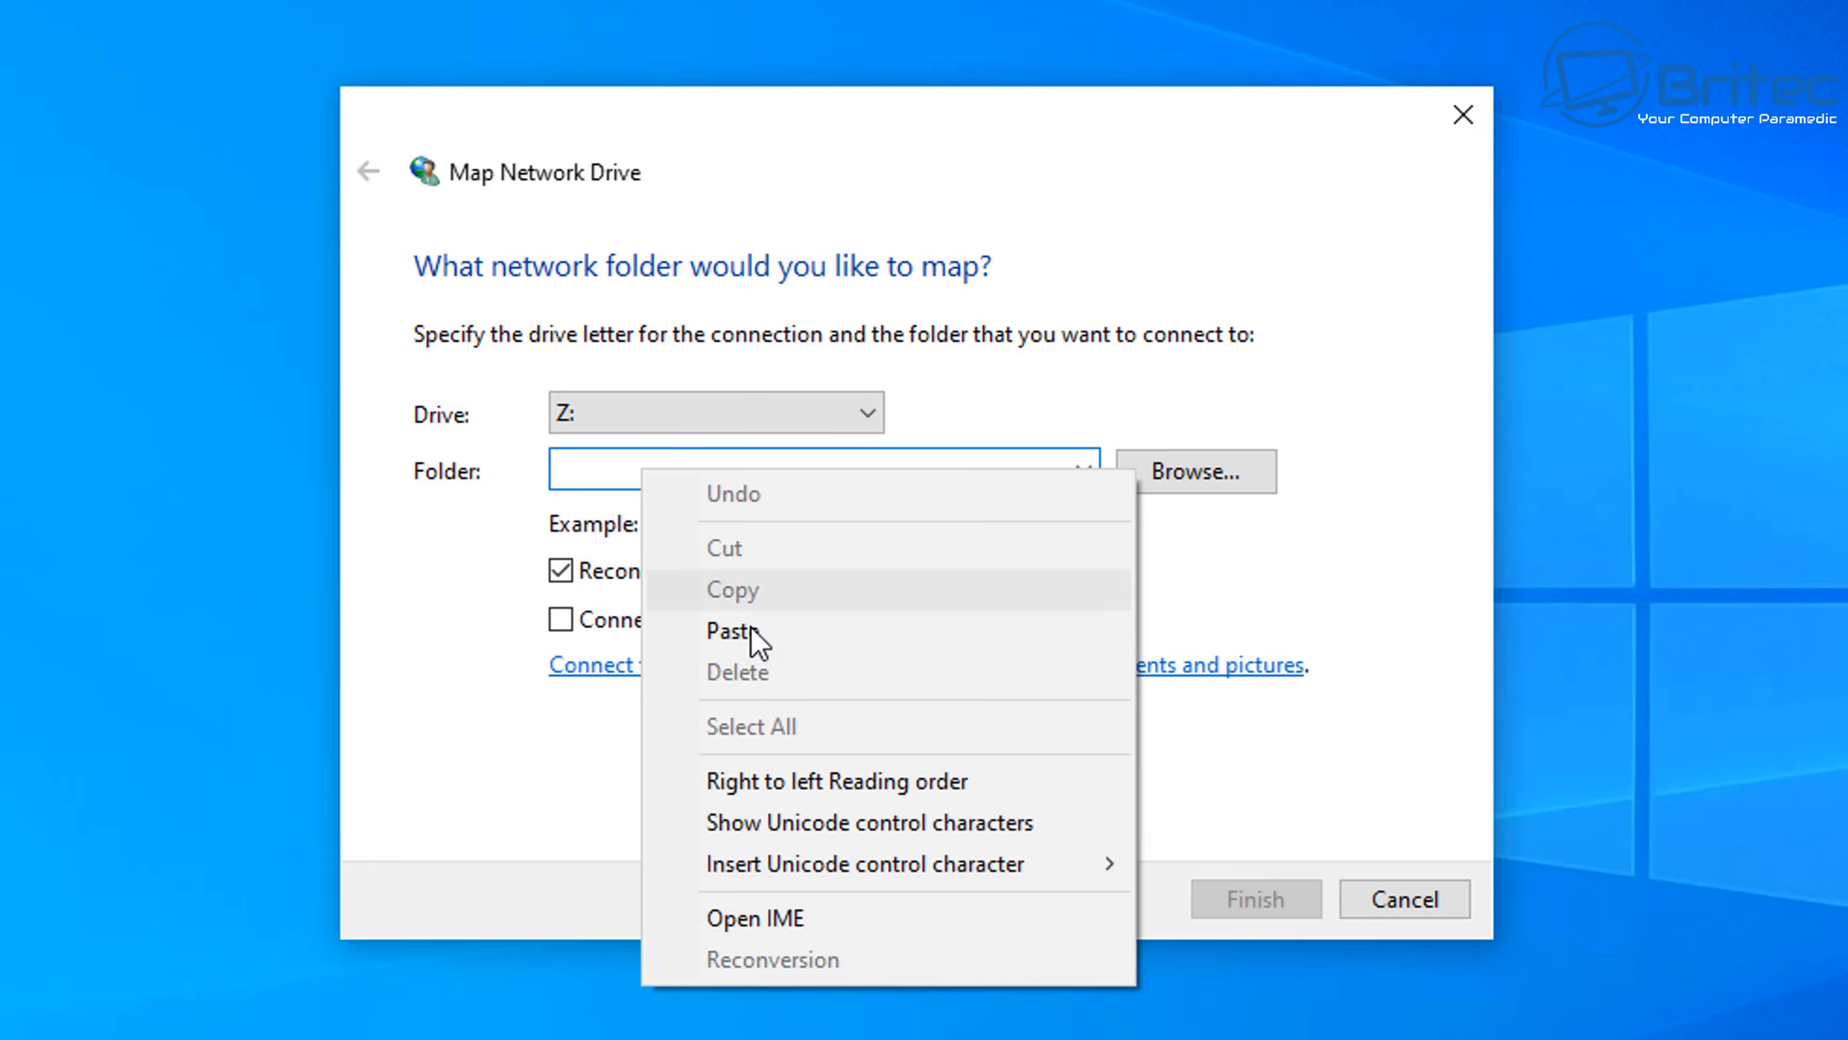
left_click(754, 640)
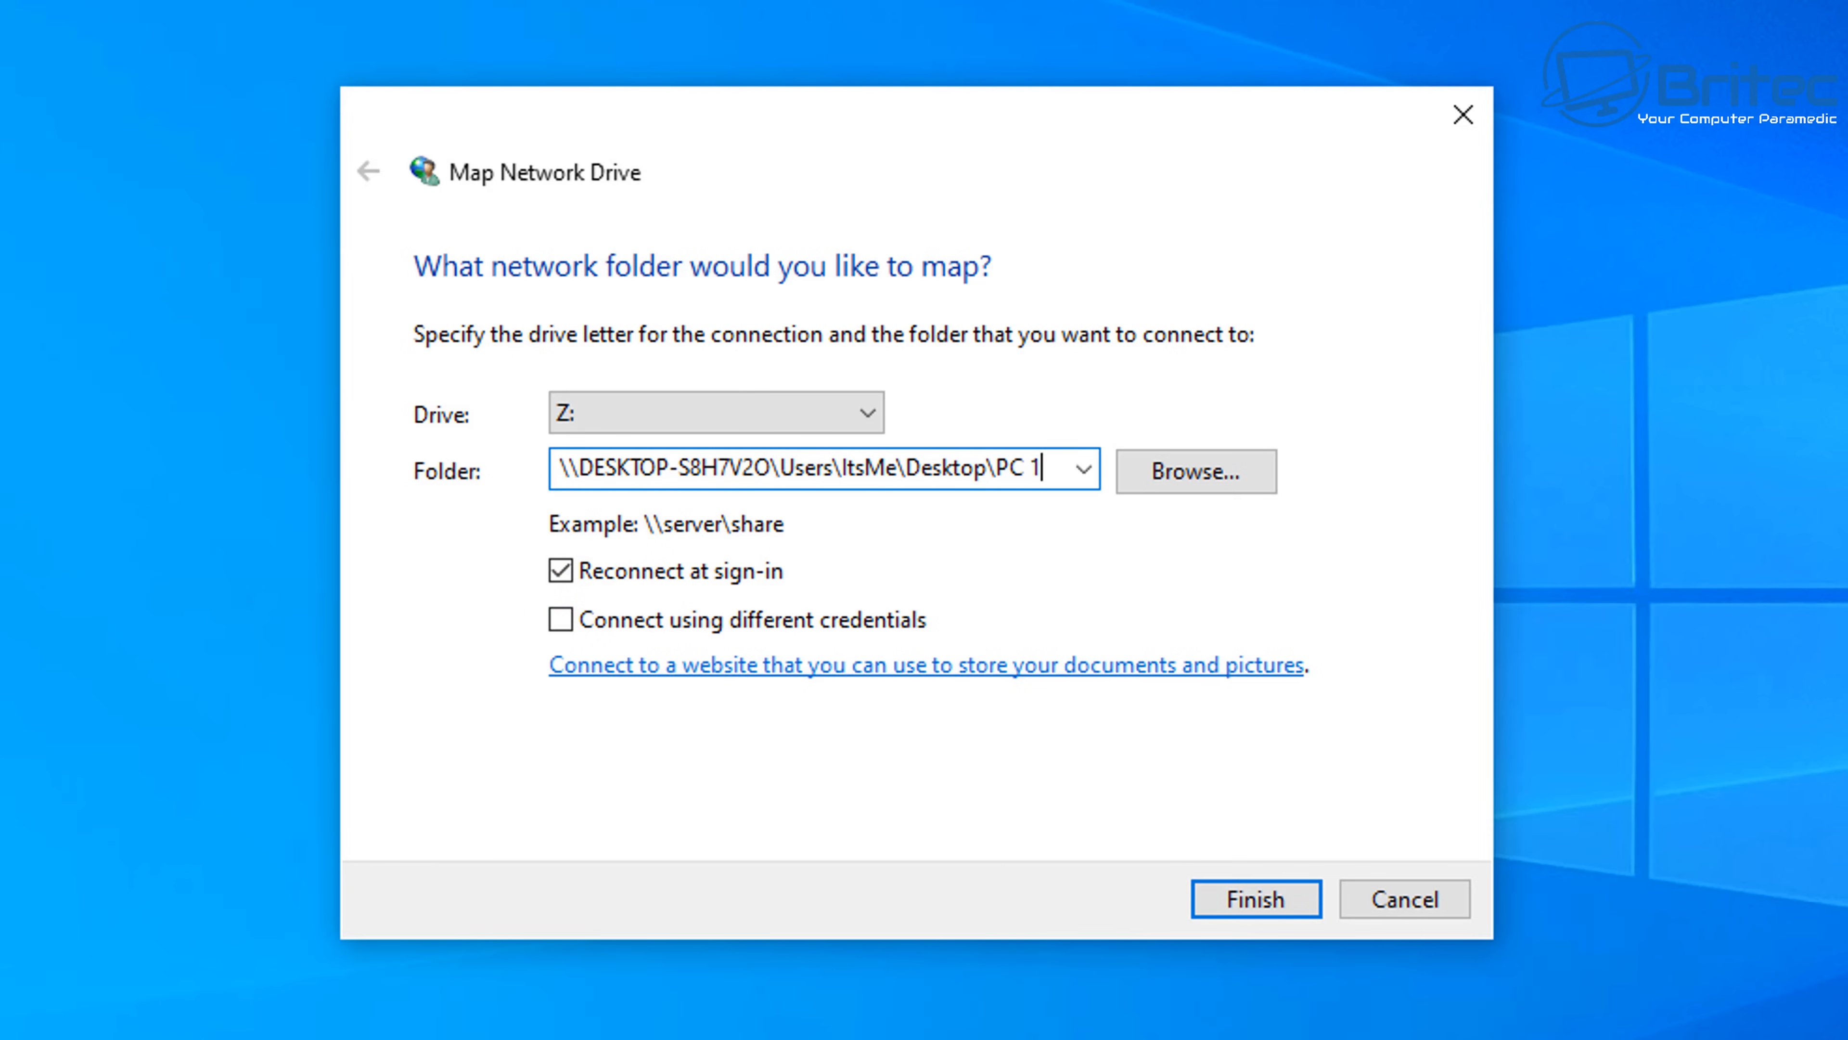
left_click(1255, 899)
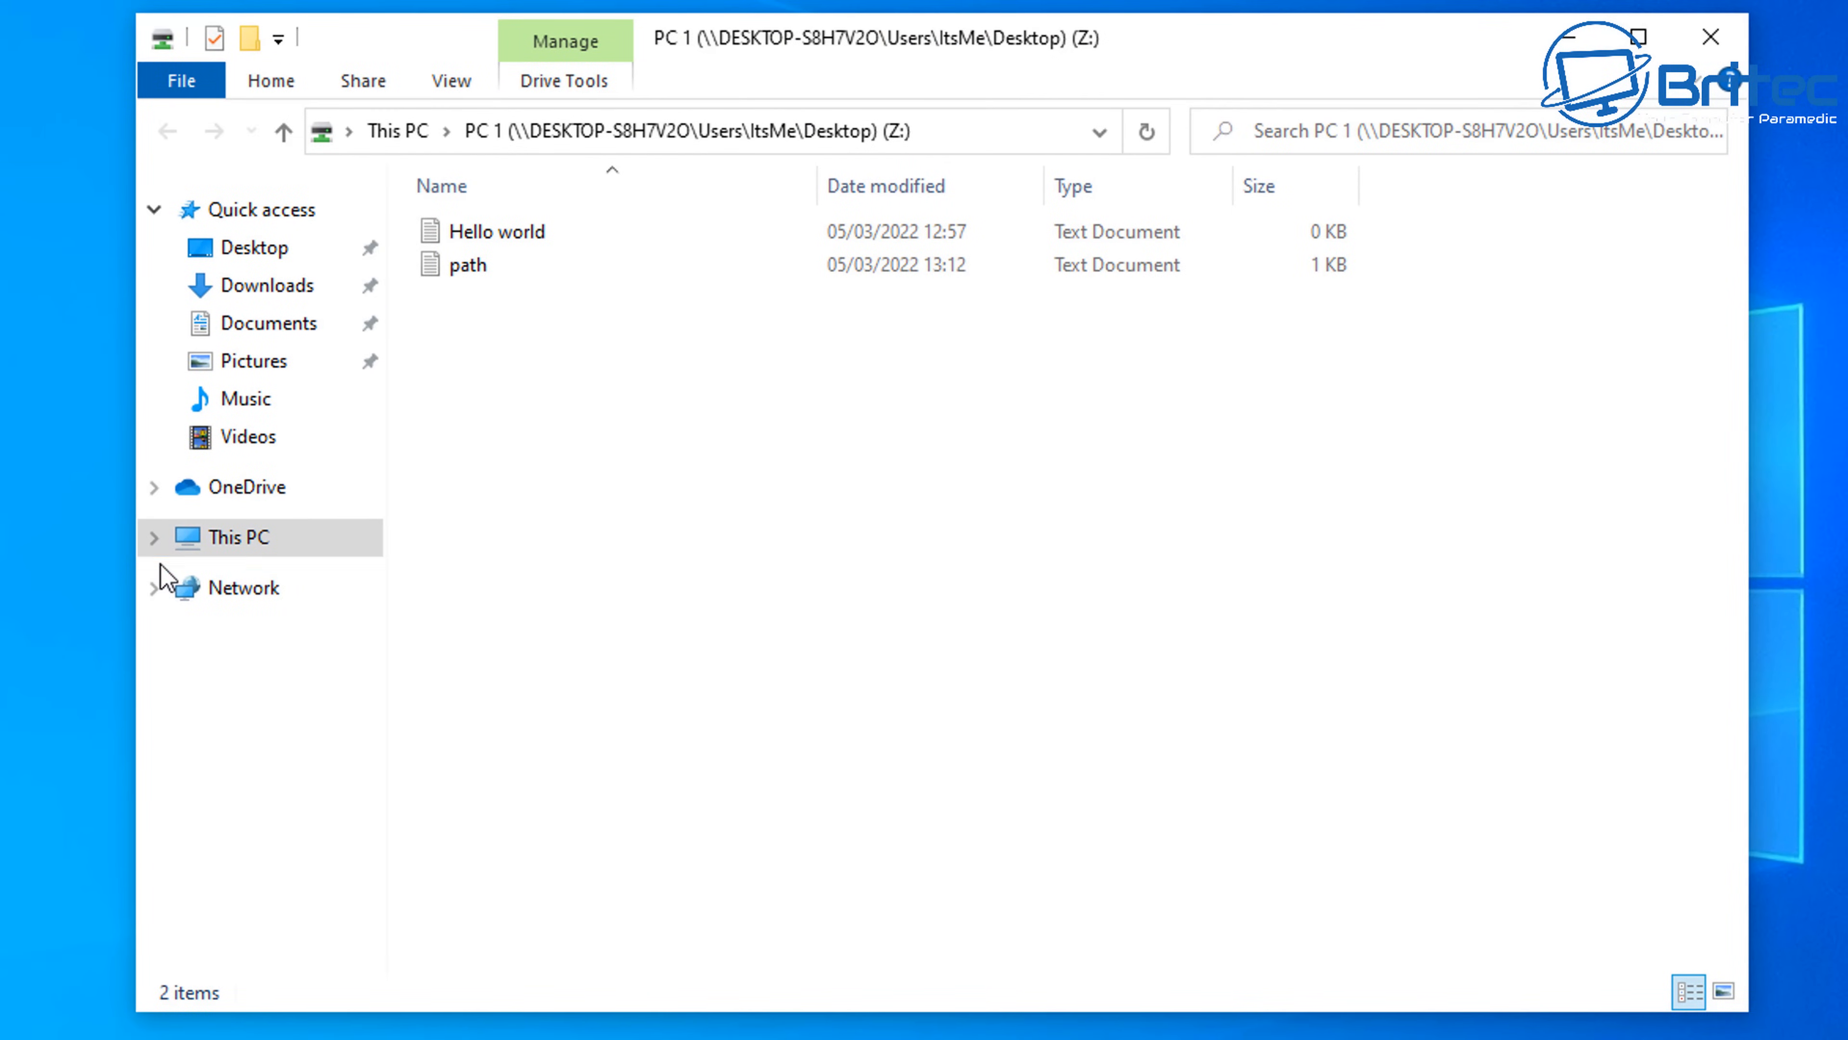
Expand This PC in the folder tree and widen the tree to show the mapped drive's full name.
left_click(154, 537)
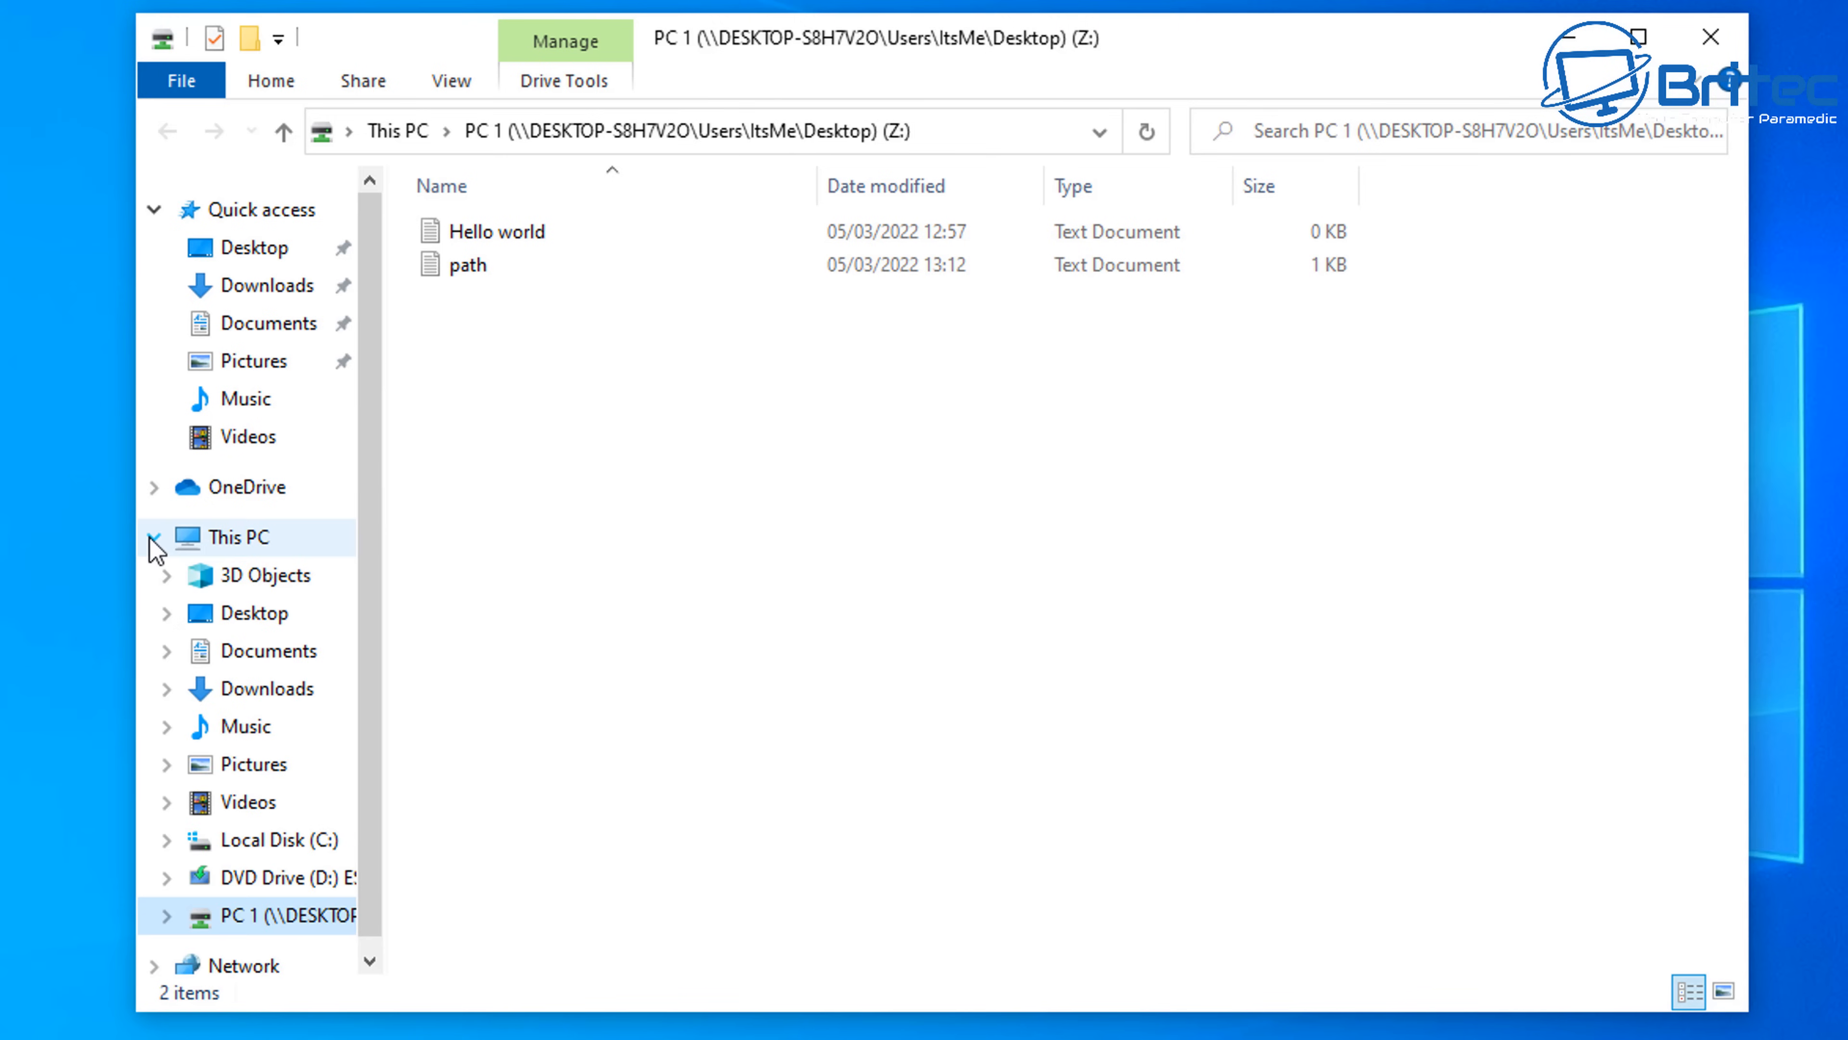
scroll(380, 939, "down", 1)
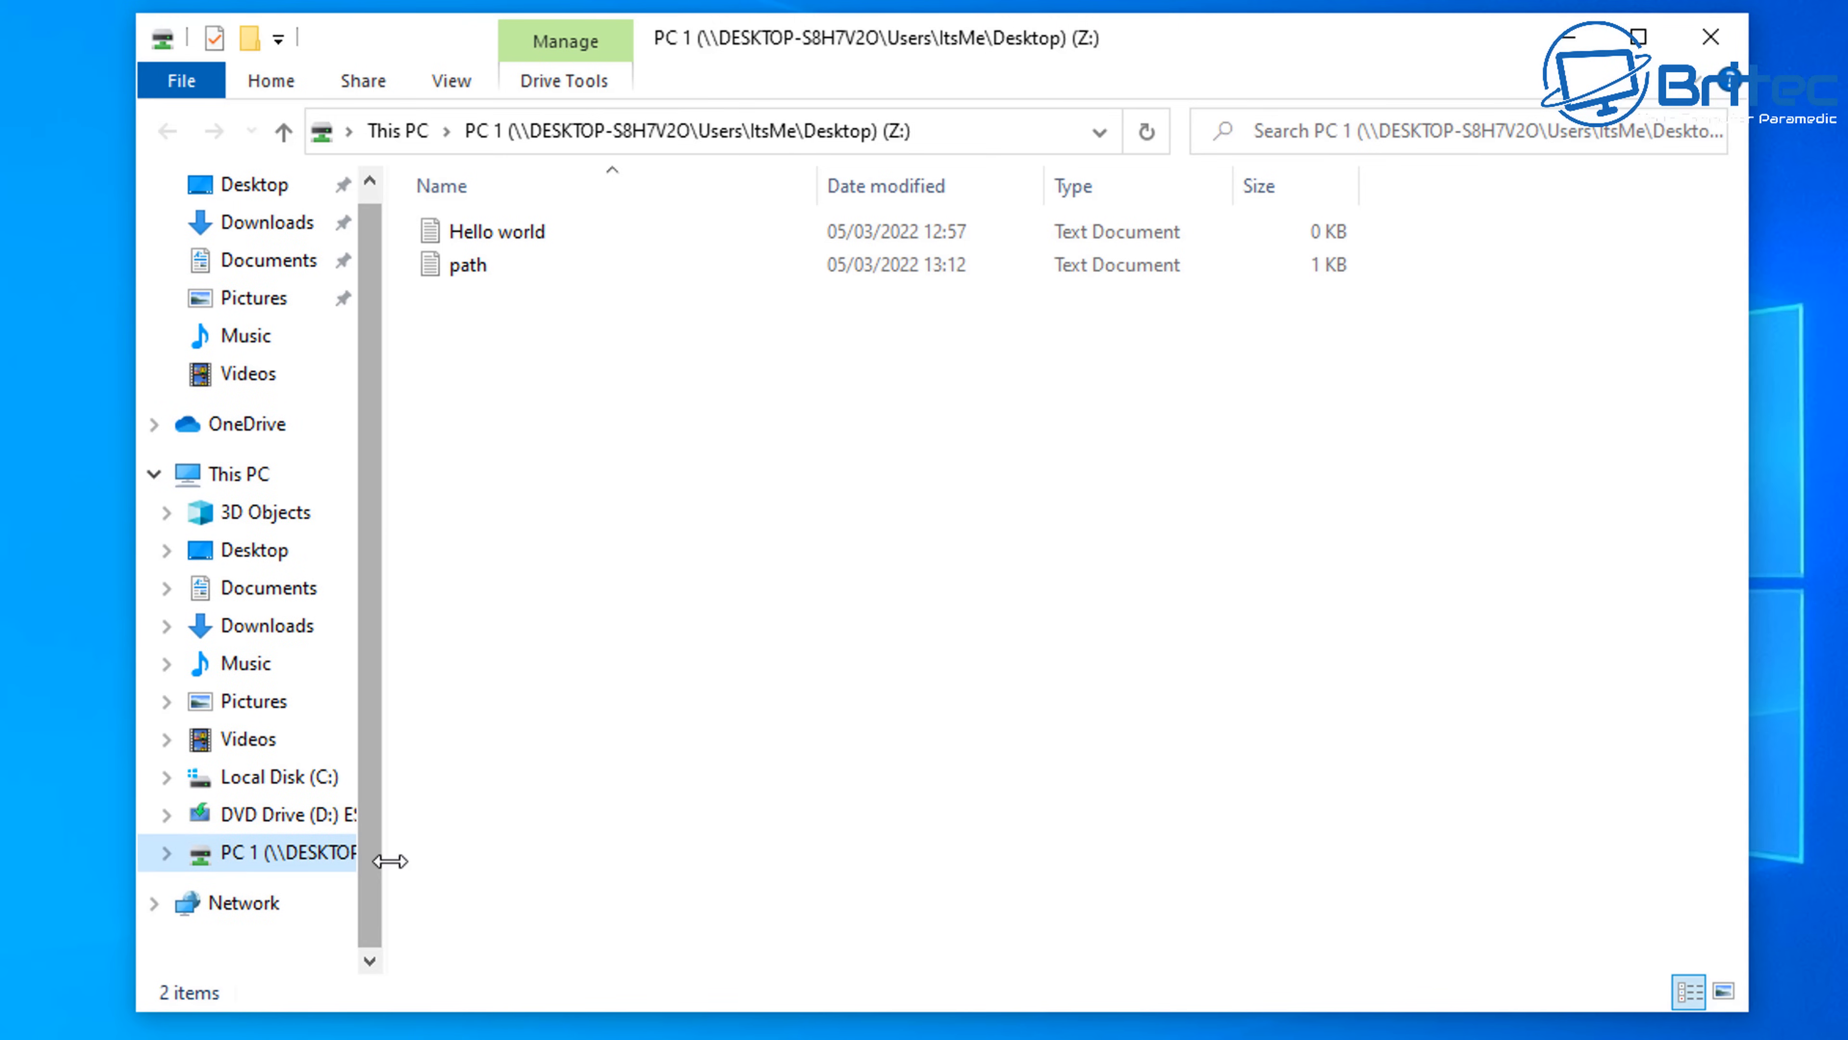
left_click_drag(386, 861, 771, 897)
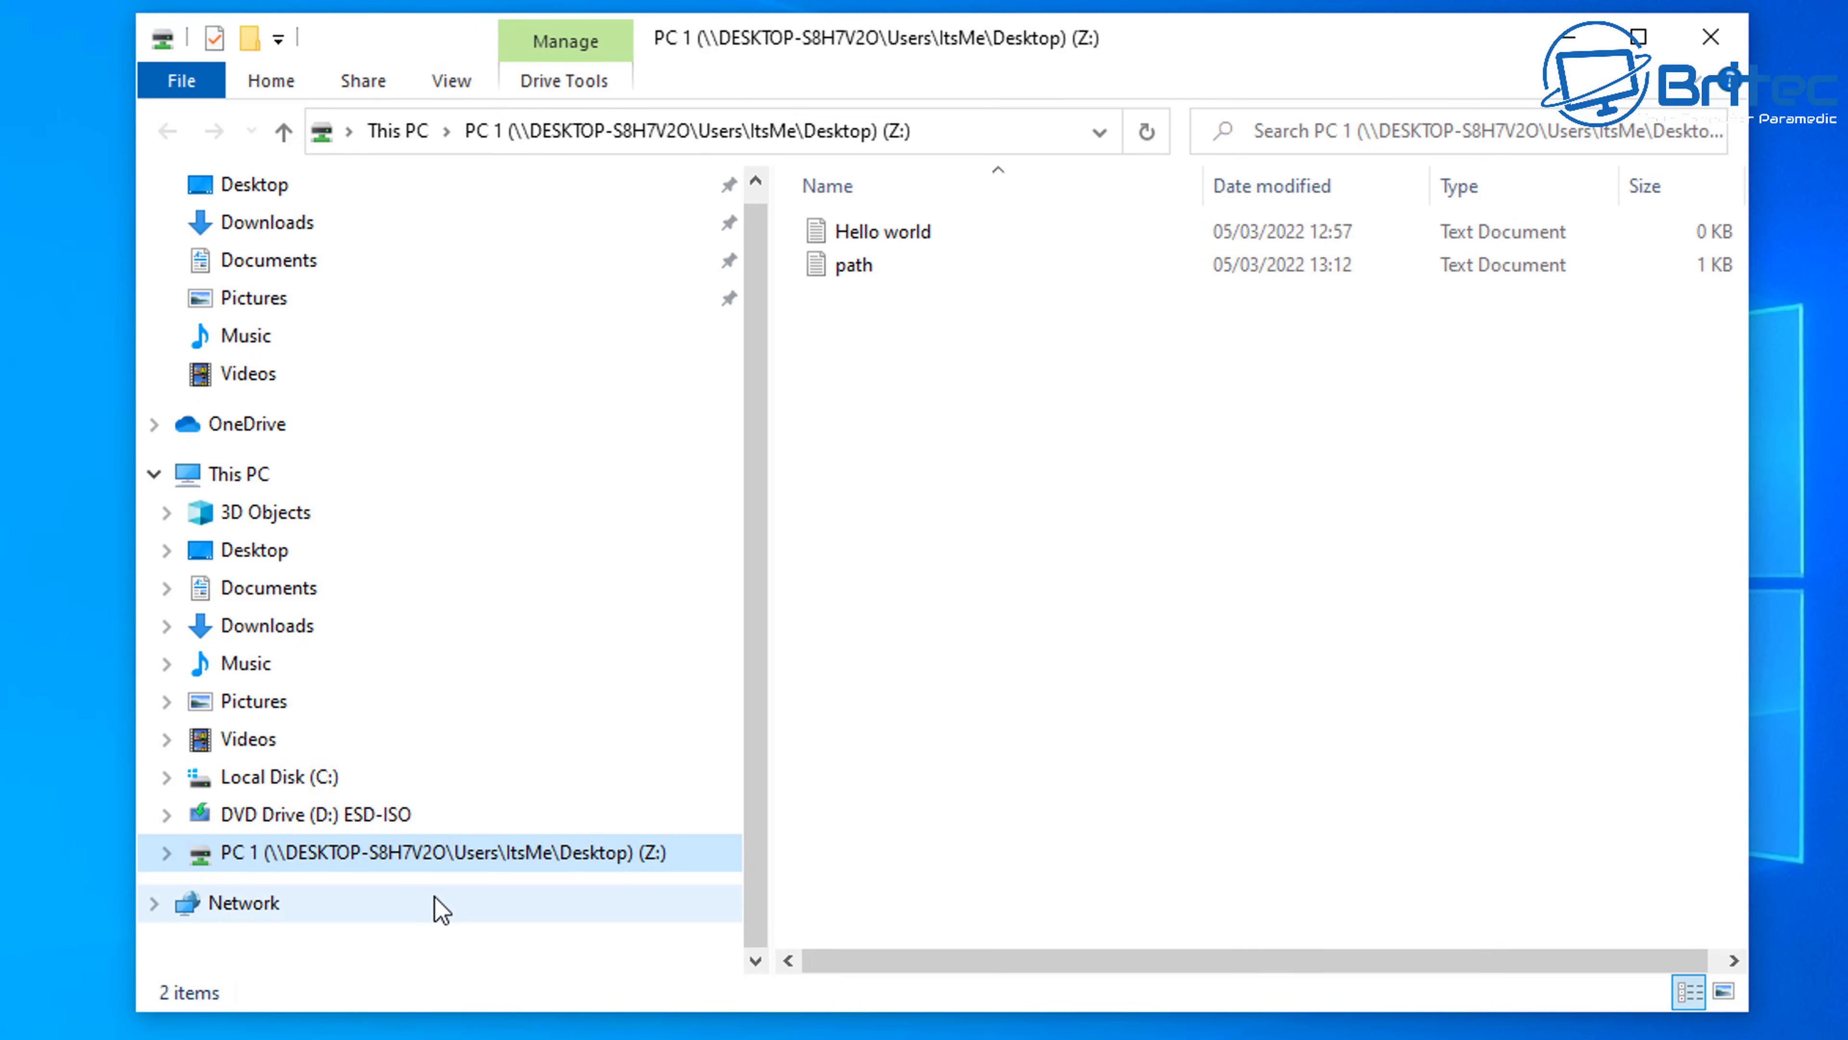
Rename the mapped network drive Z: as PC 1 Windows 11.
right_click(385, 871)
left_click(486, 750)
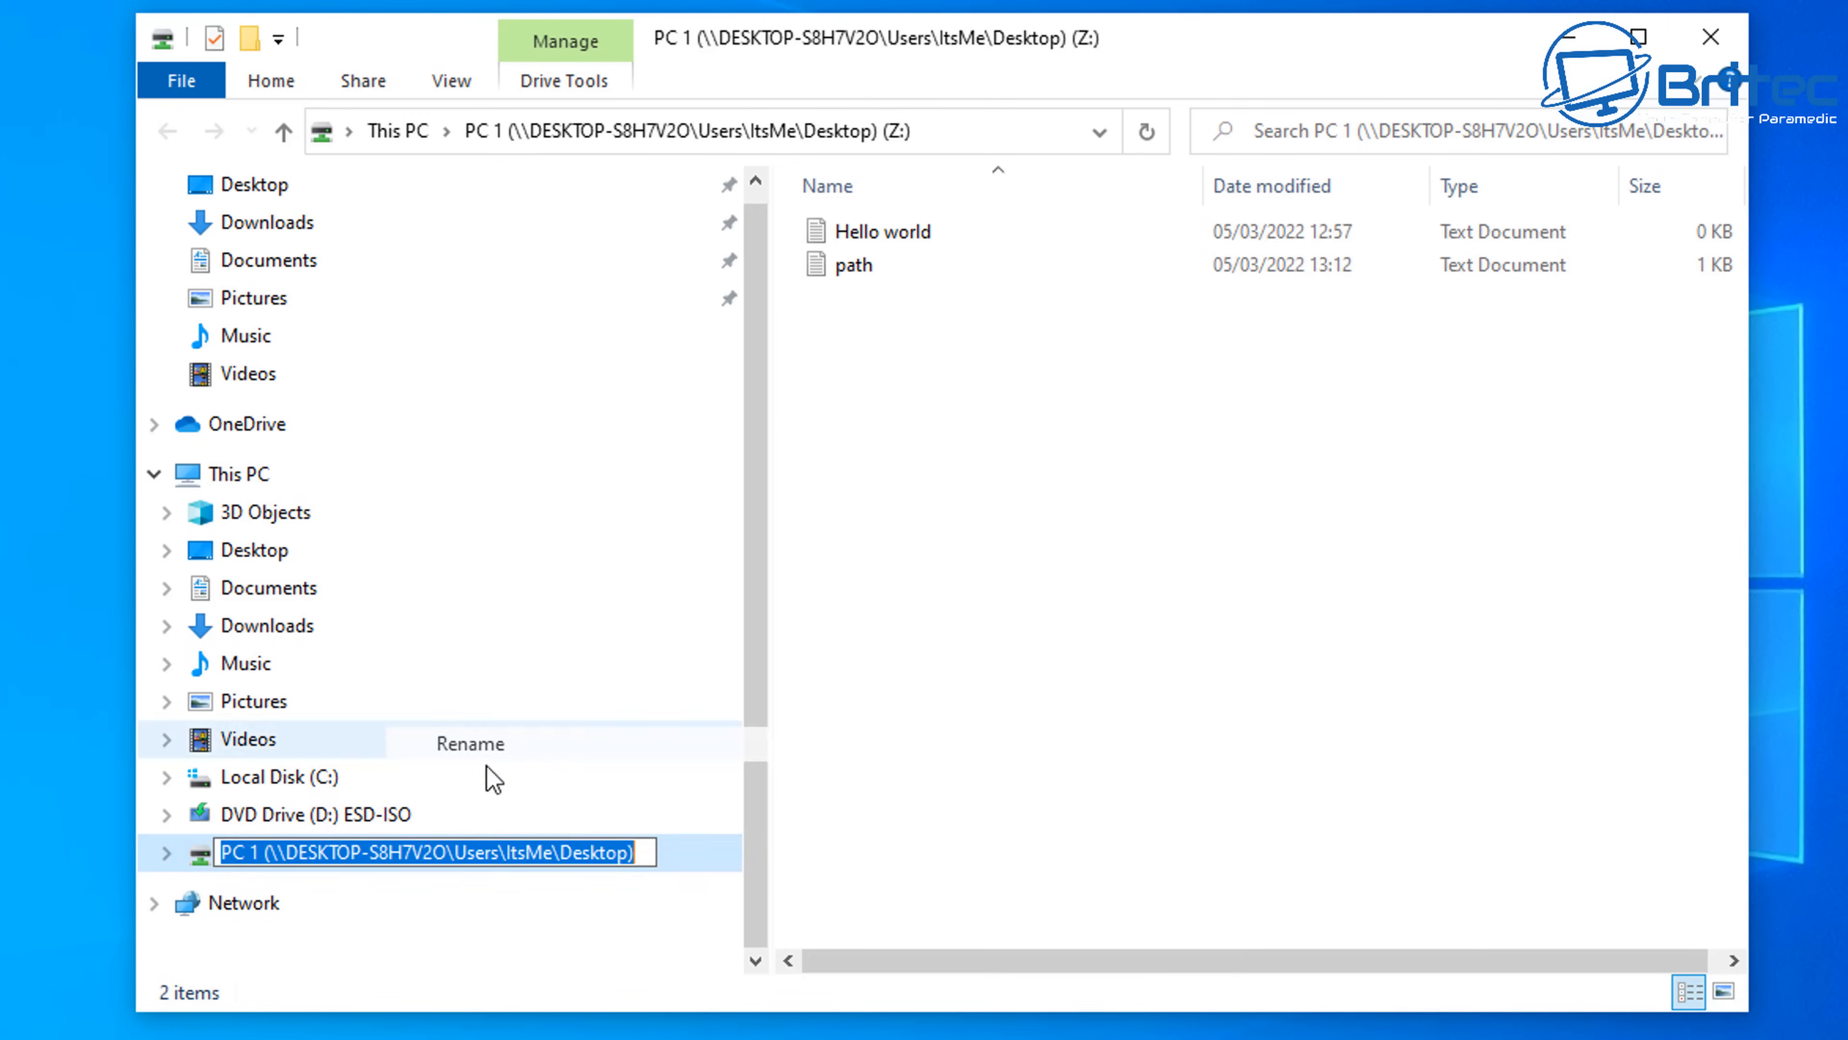
left_click_drag(635, 853, 269, 865)
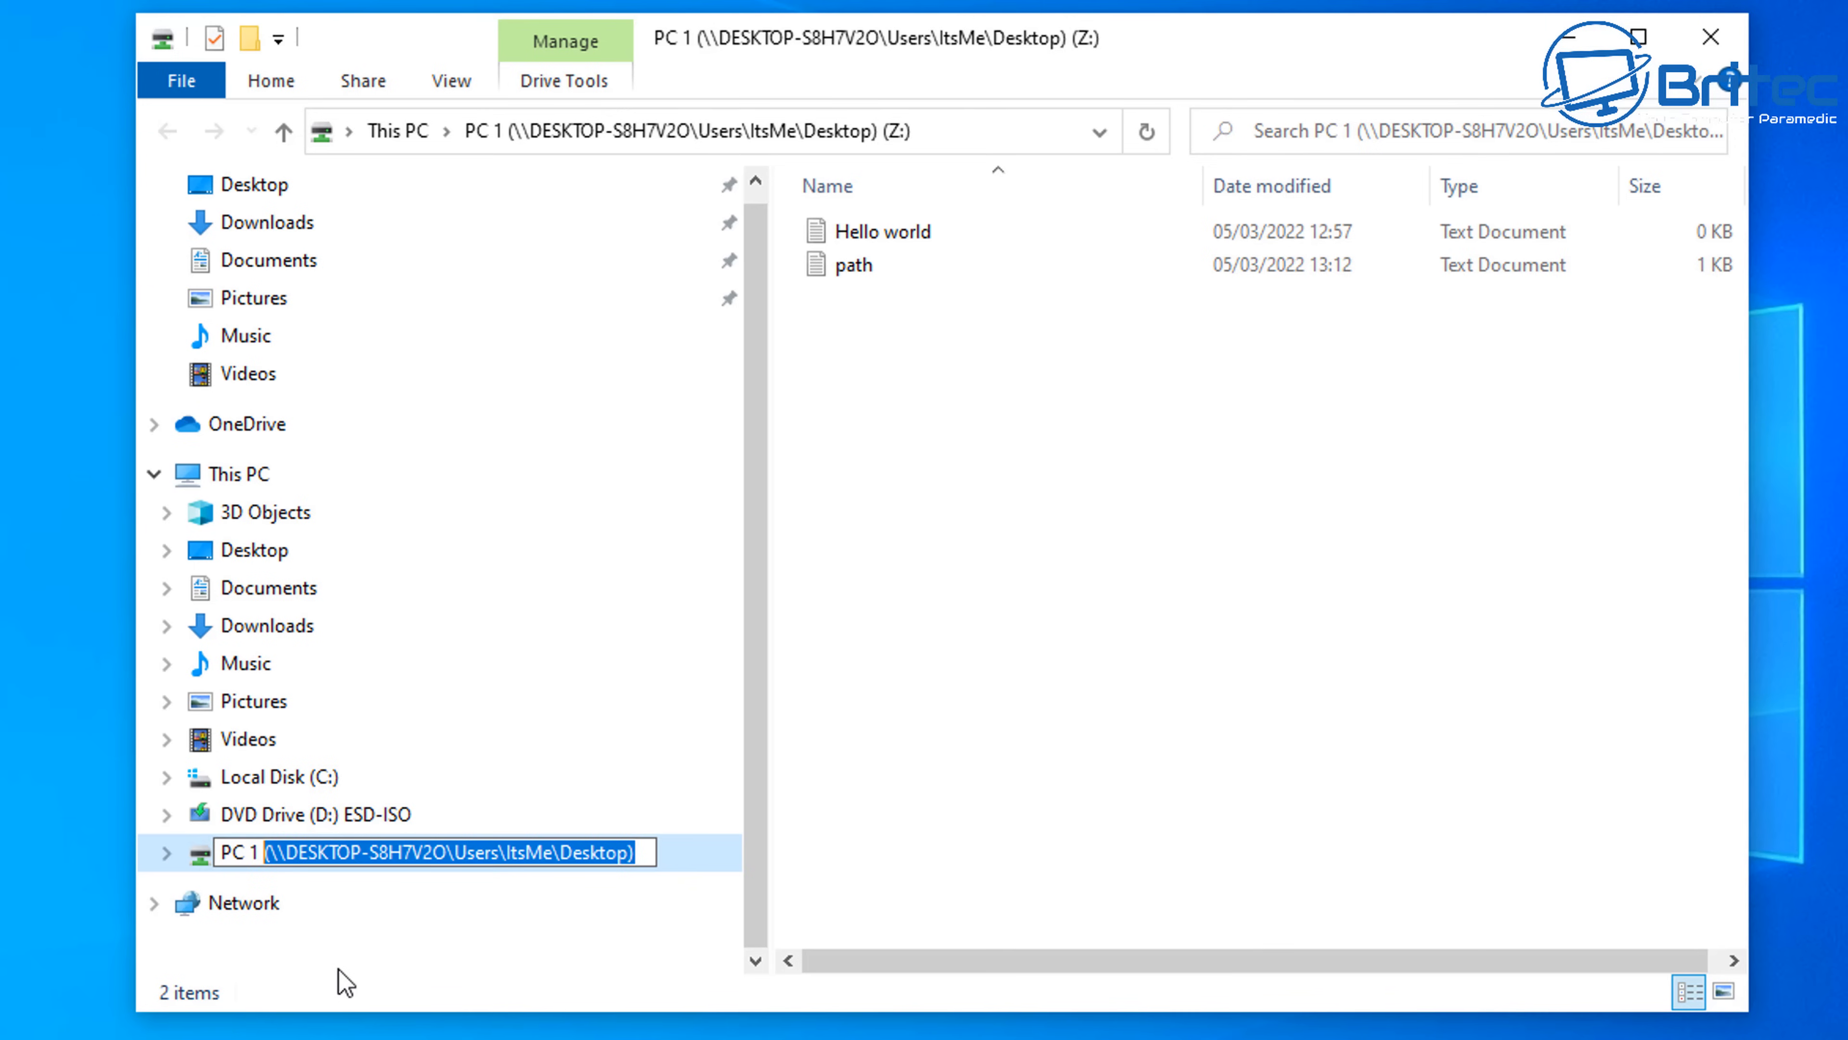
type("W")
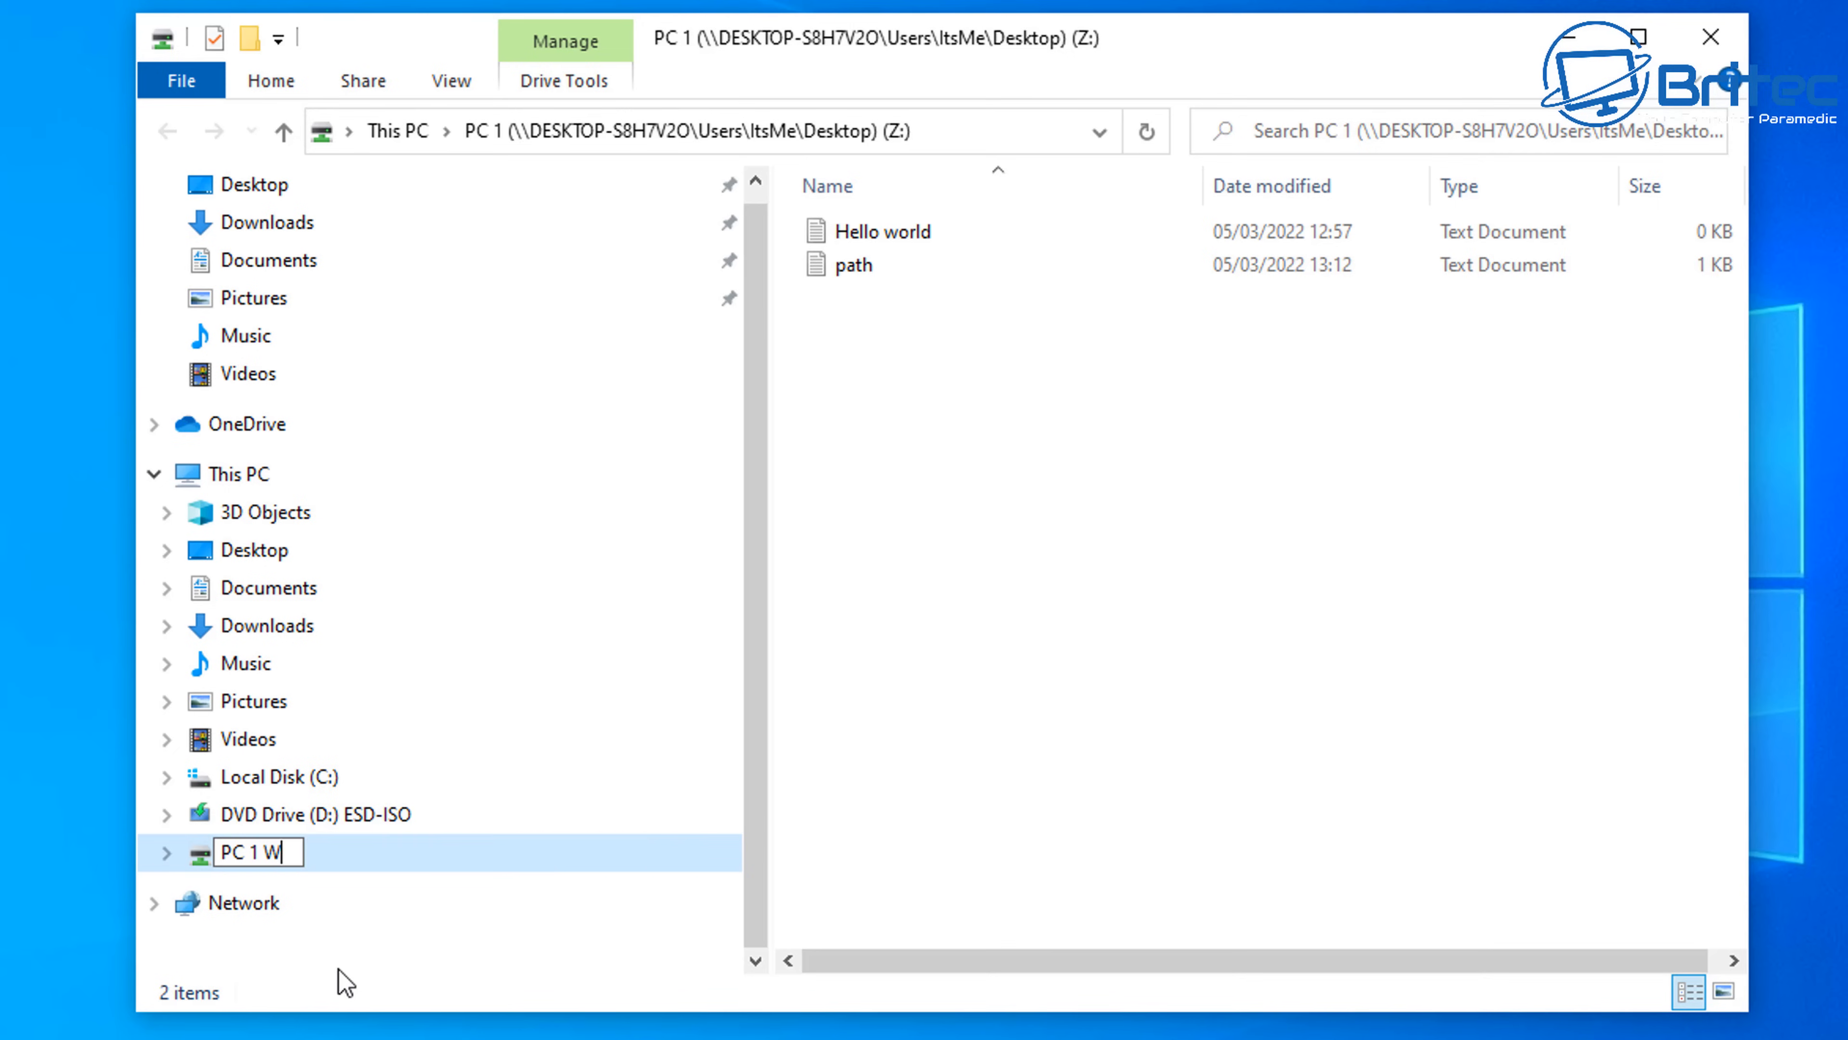
type("indows 11")
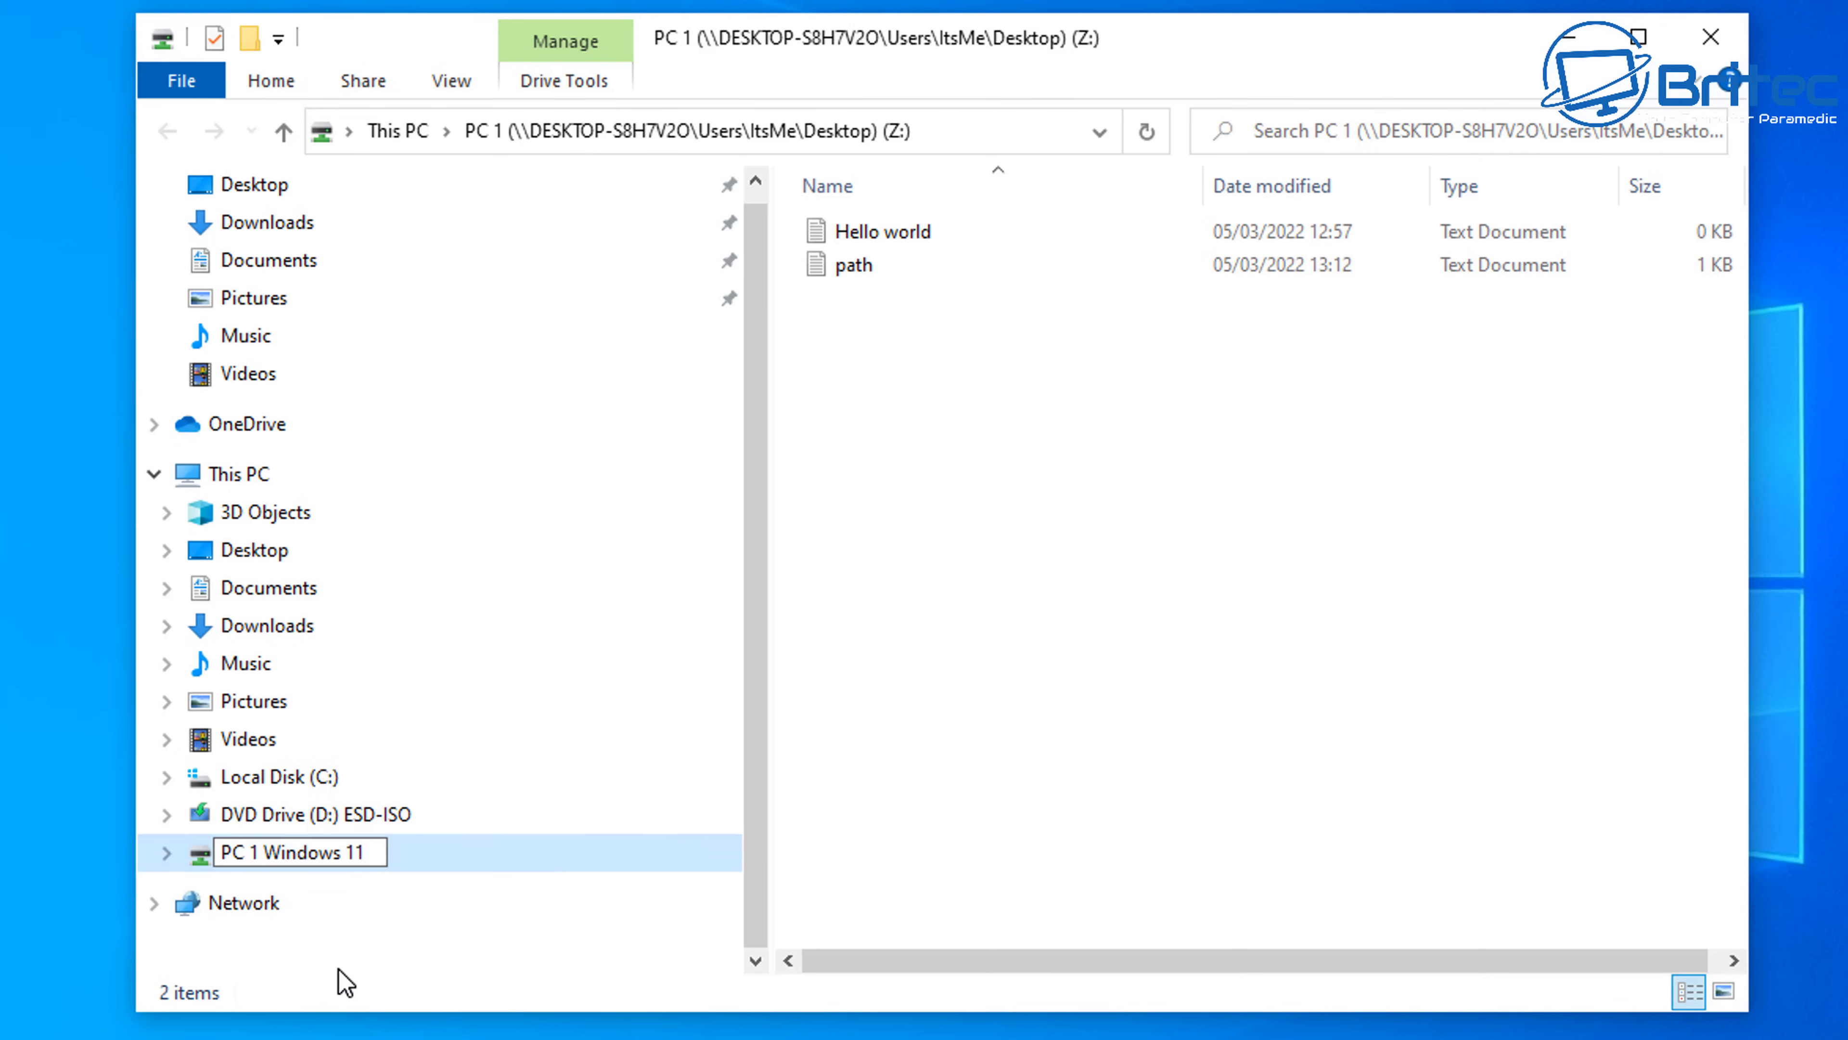
key("Return")
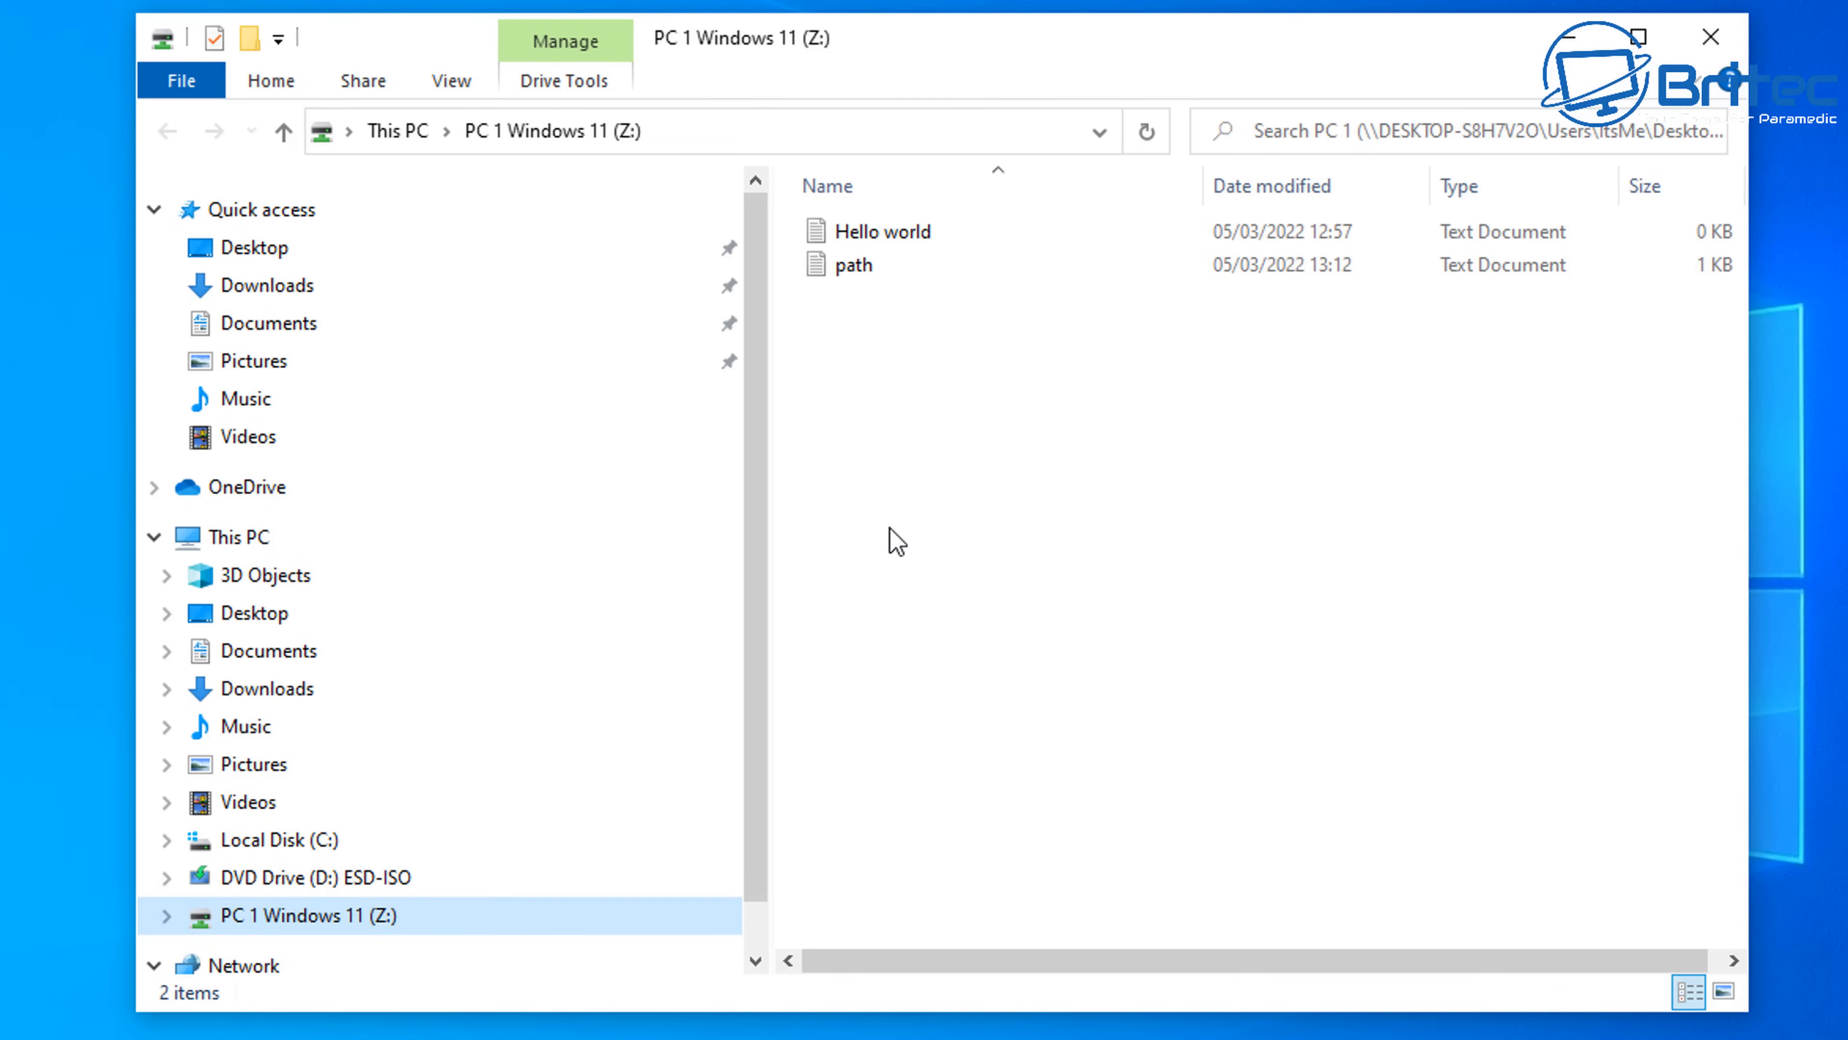
Close the mapped drive's window and open a new File Explorer window.
left_click(1708, 51)
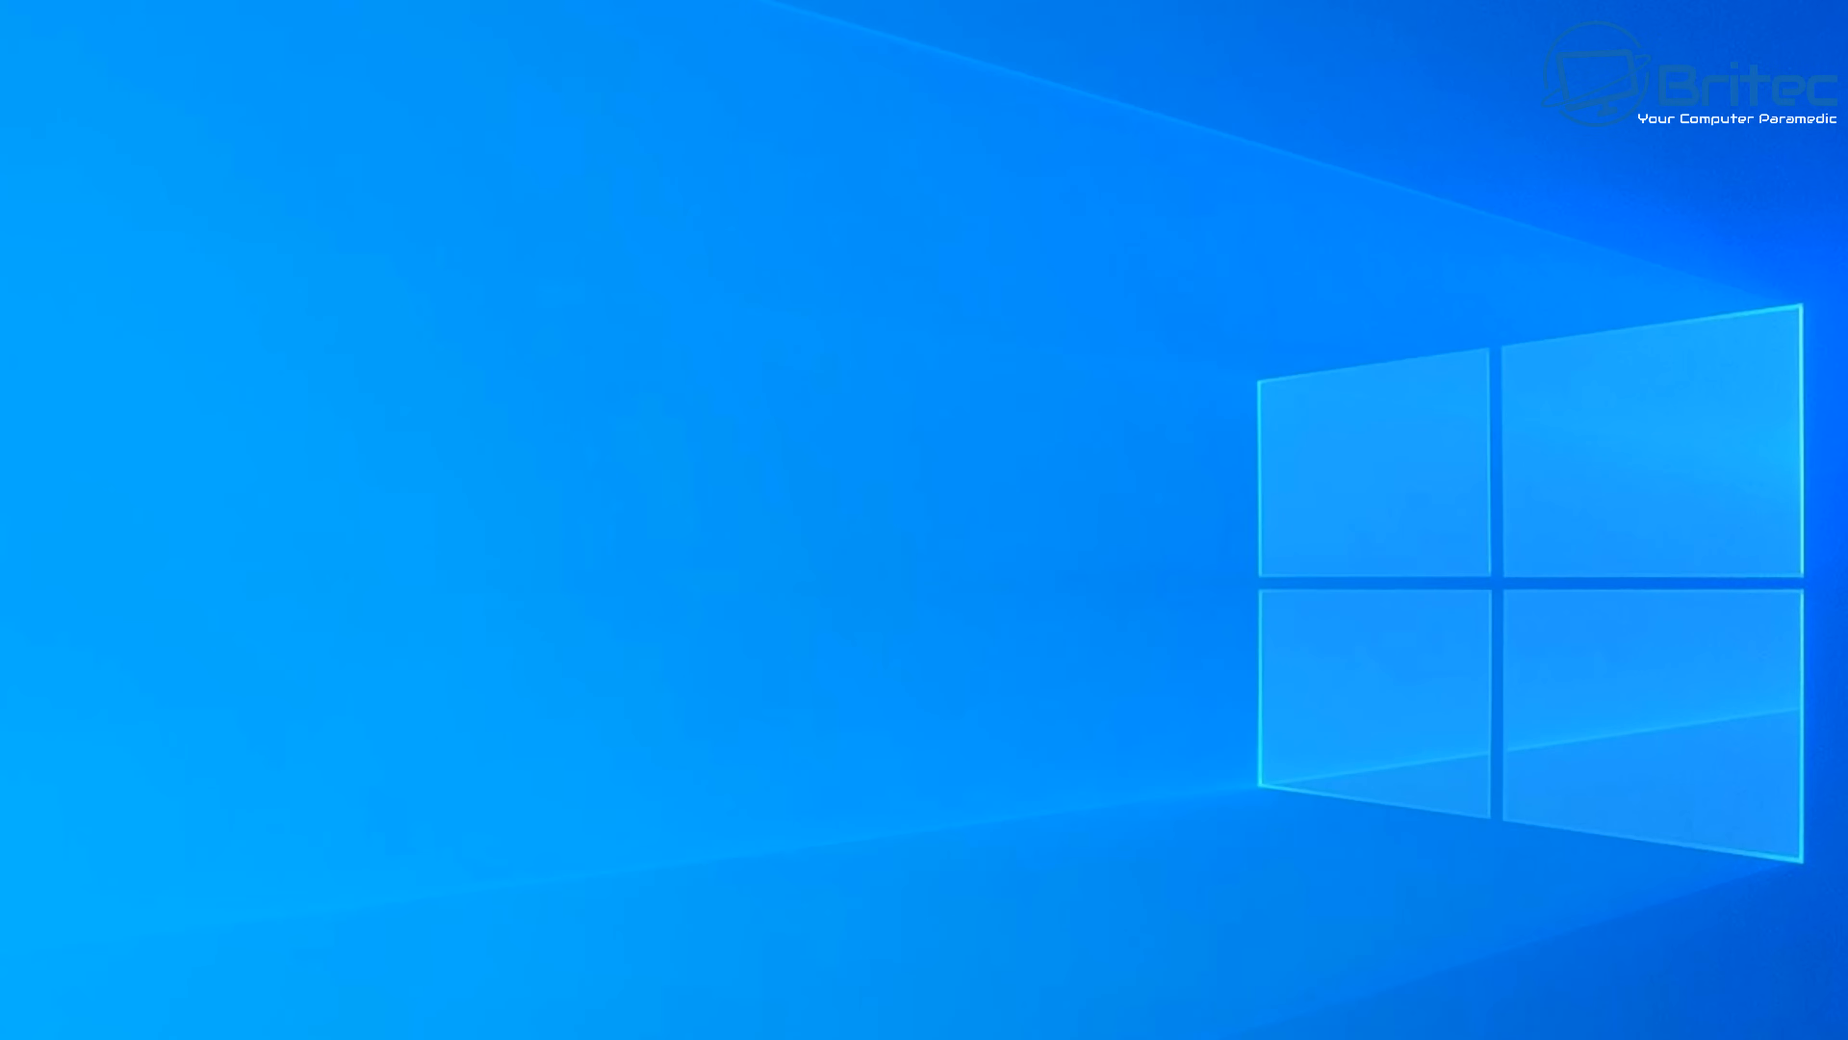
right_click(264, 1039)
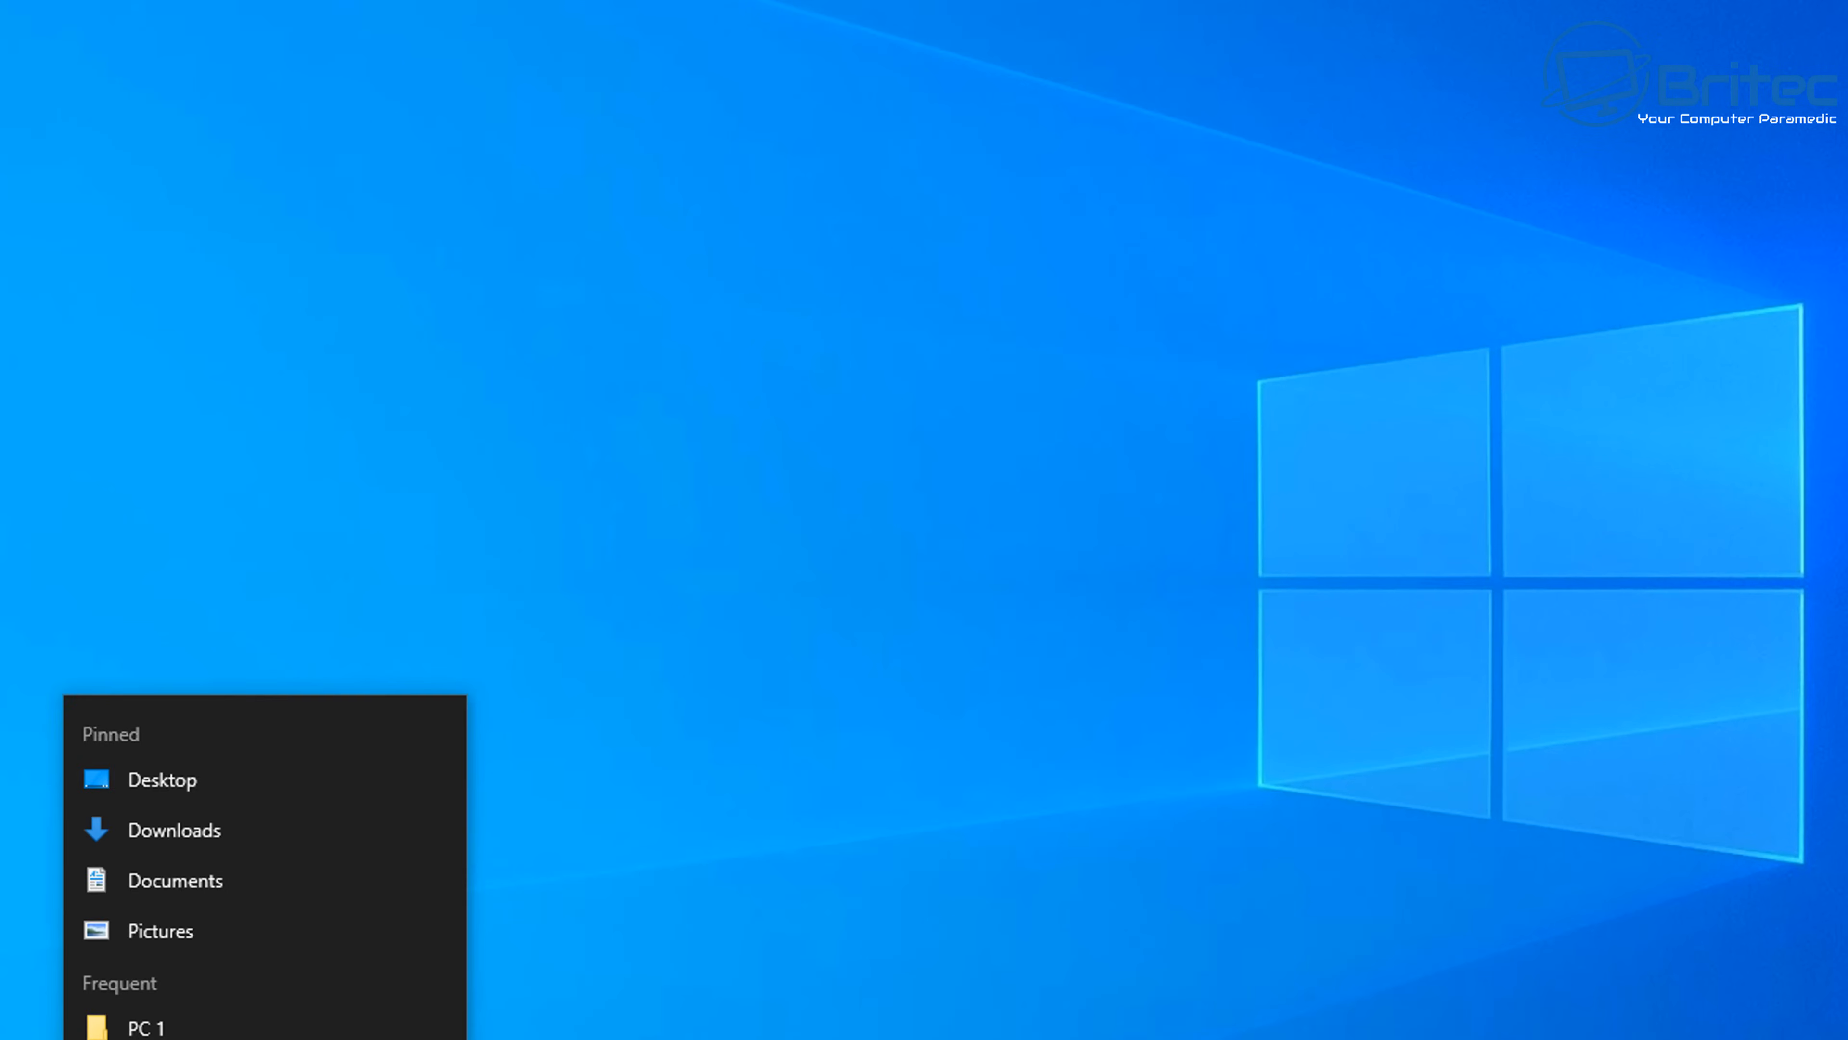
left_click(265, 1039)
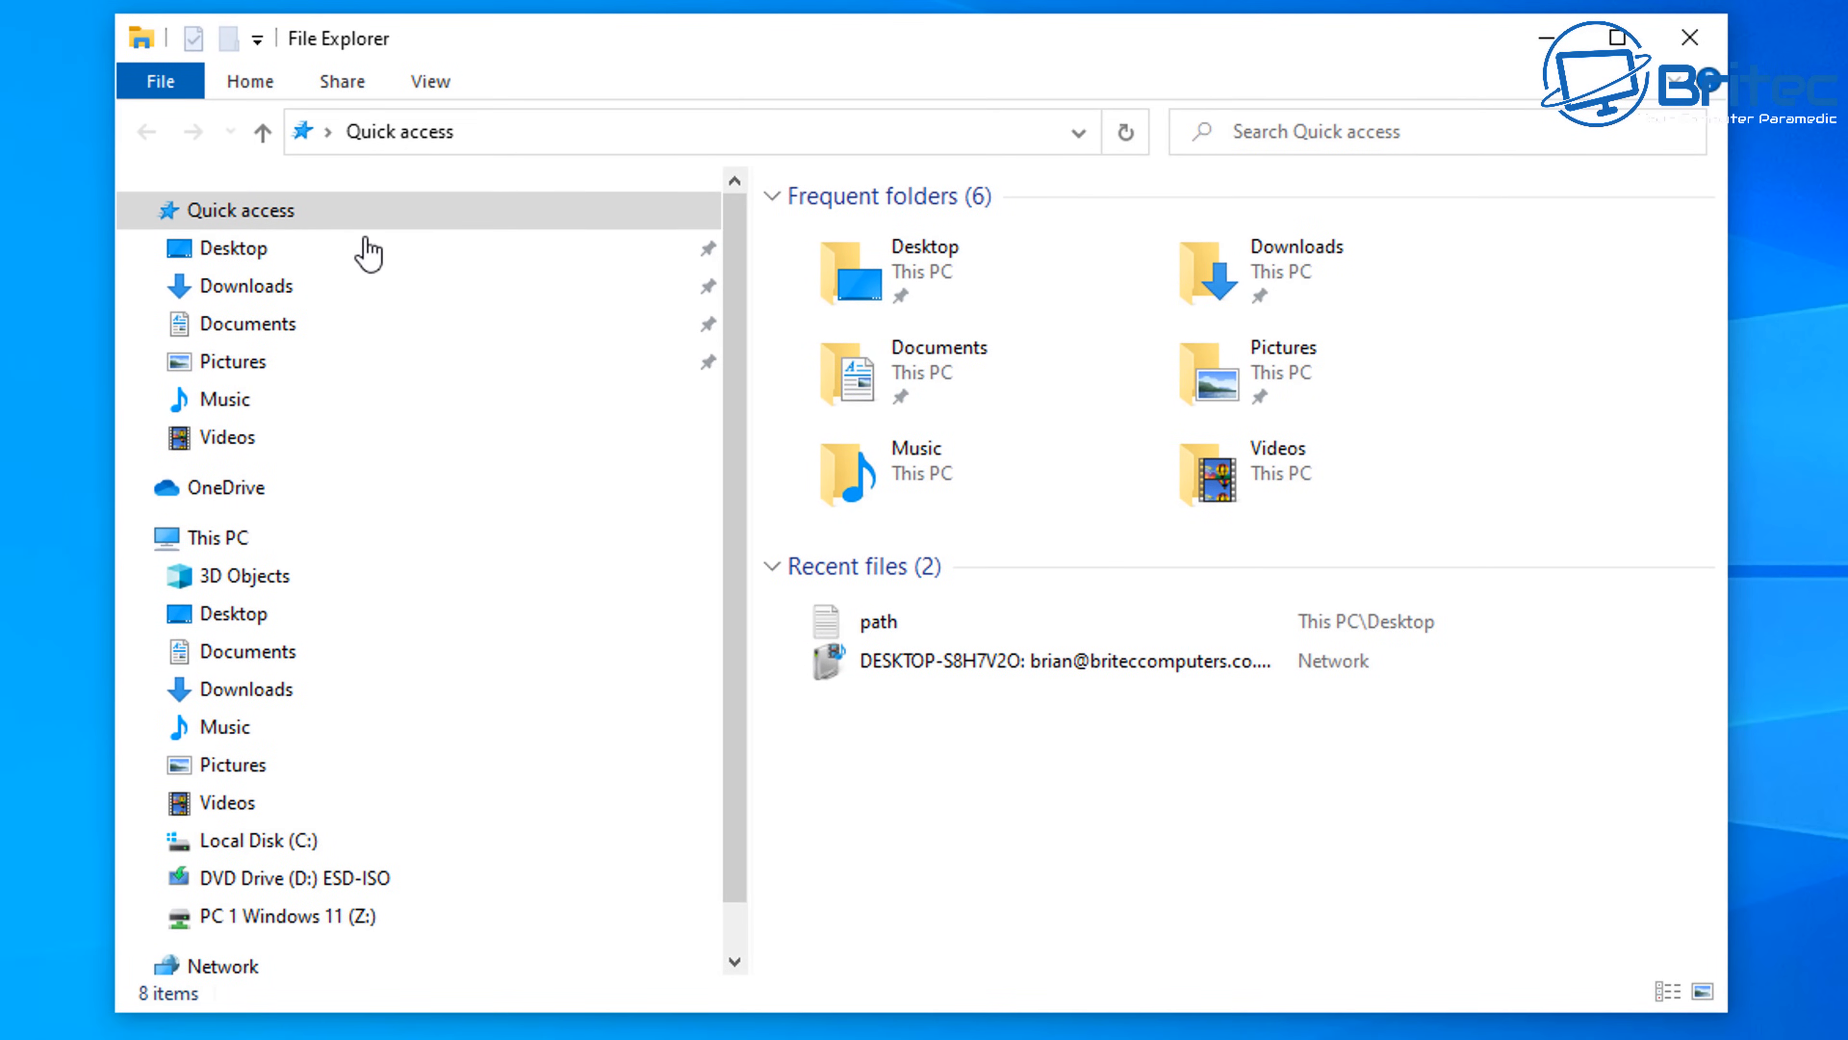
Set File Explorer to open to This PC in the Folder Options and apply the change.
left_click(430, 80)
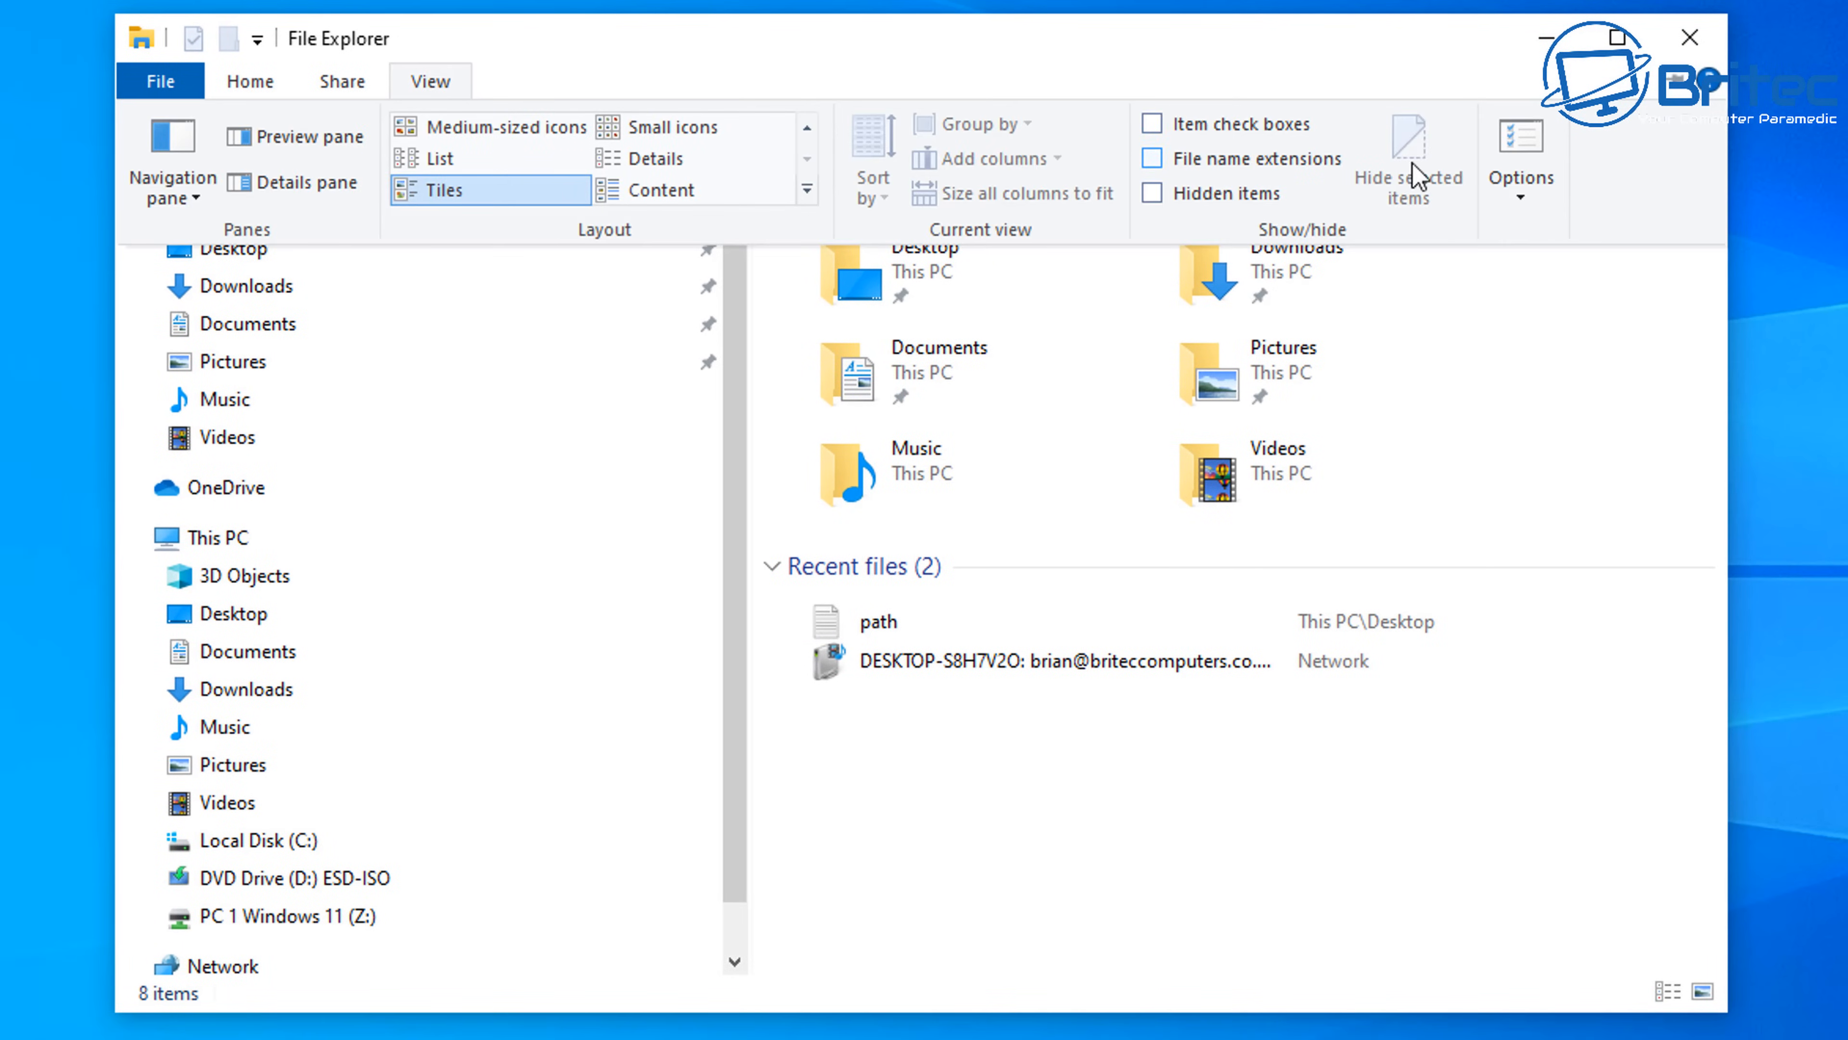
left_click(1519, 188)
left_click(1549, 231)
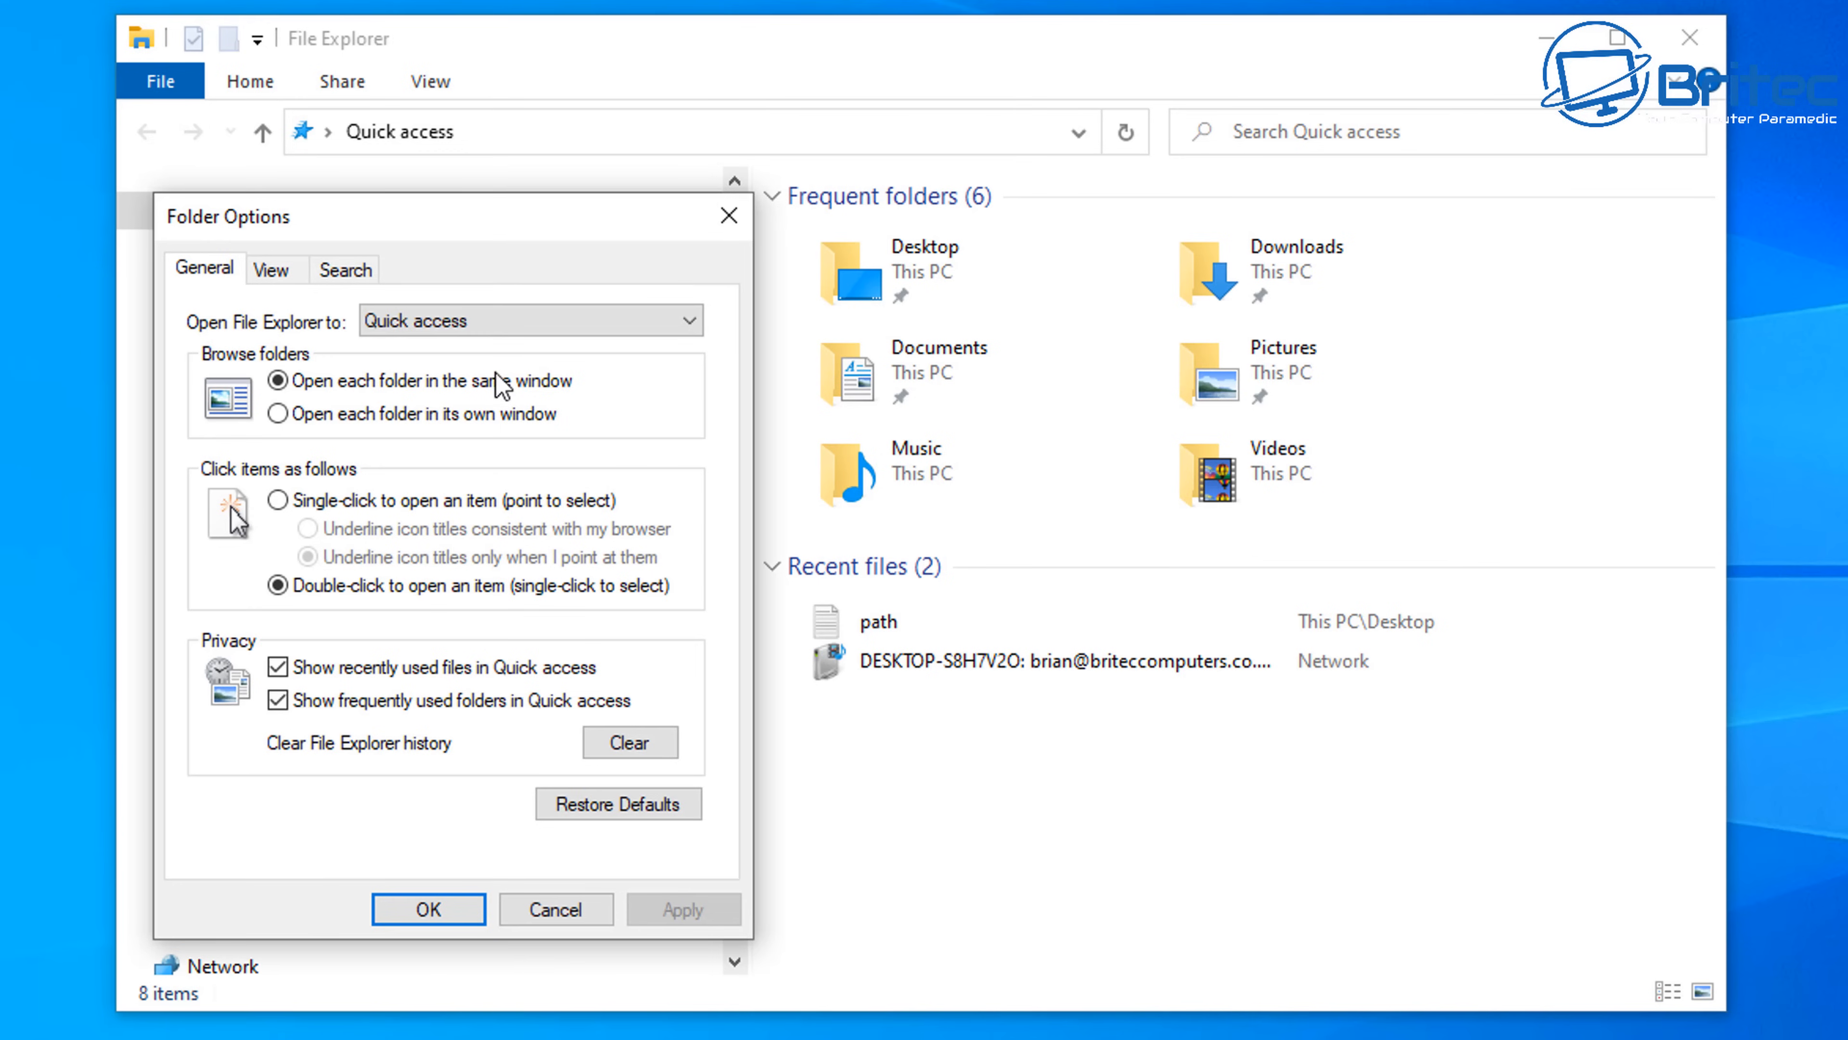
left_click(500, 322)
left_click(457, 370)
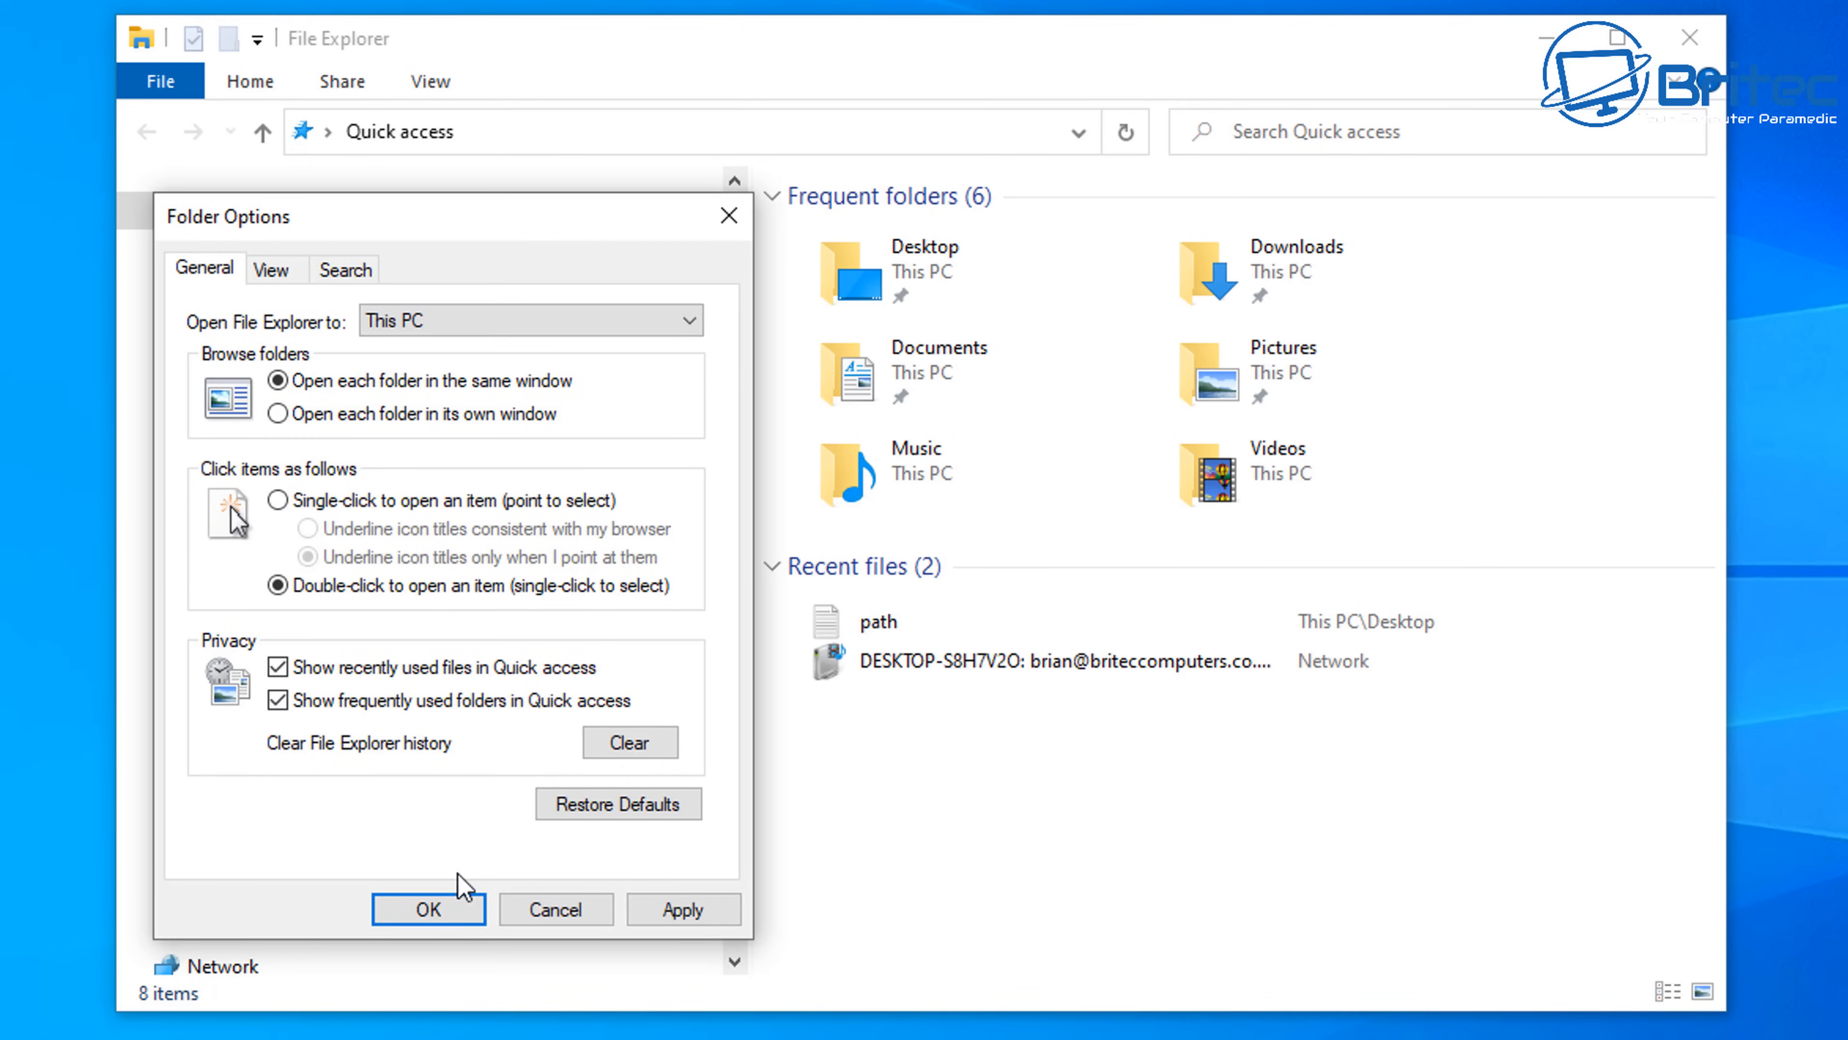
left_click(673, 912)
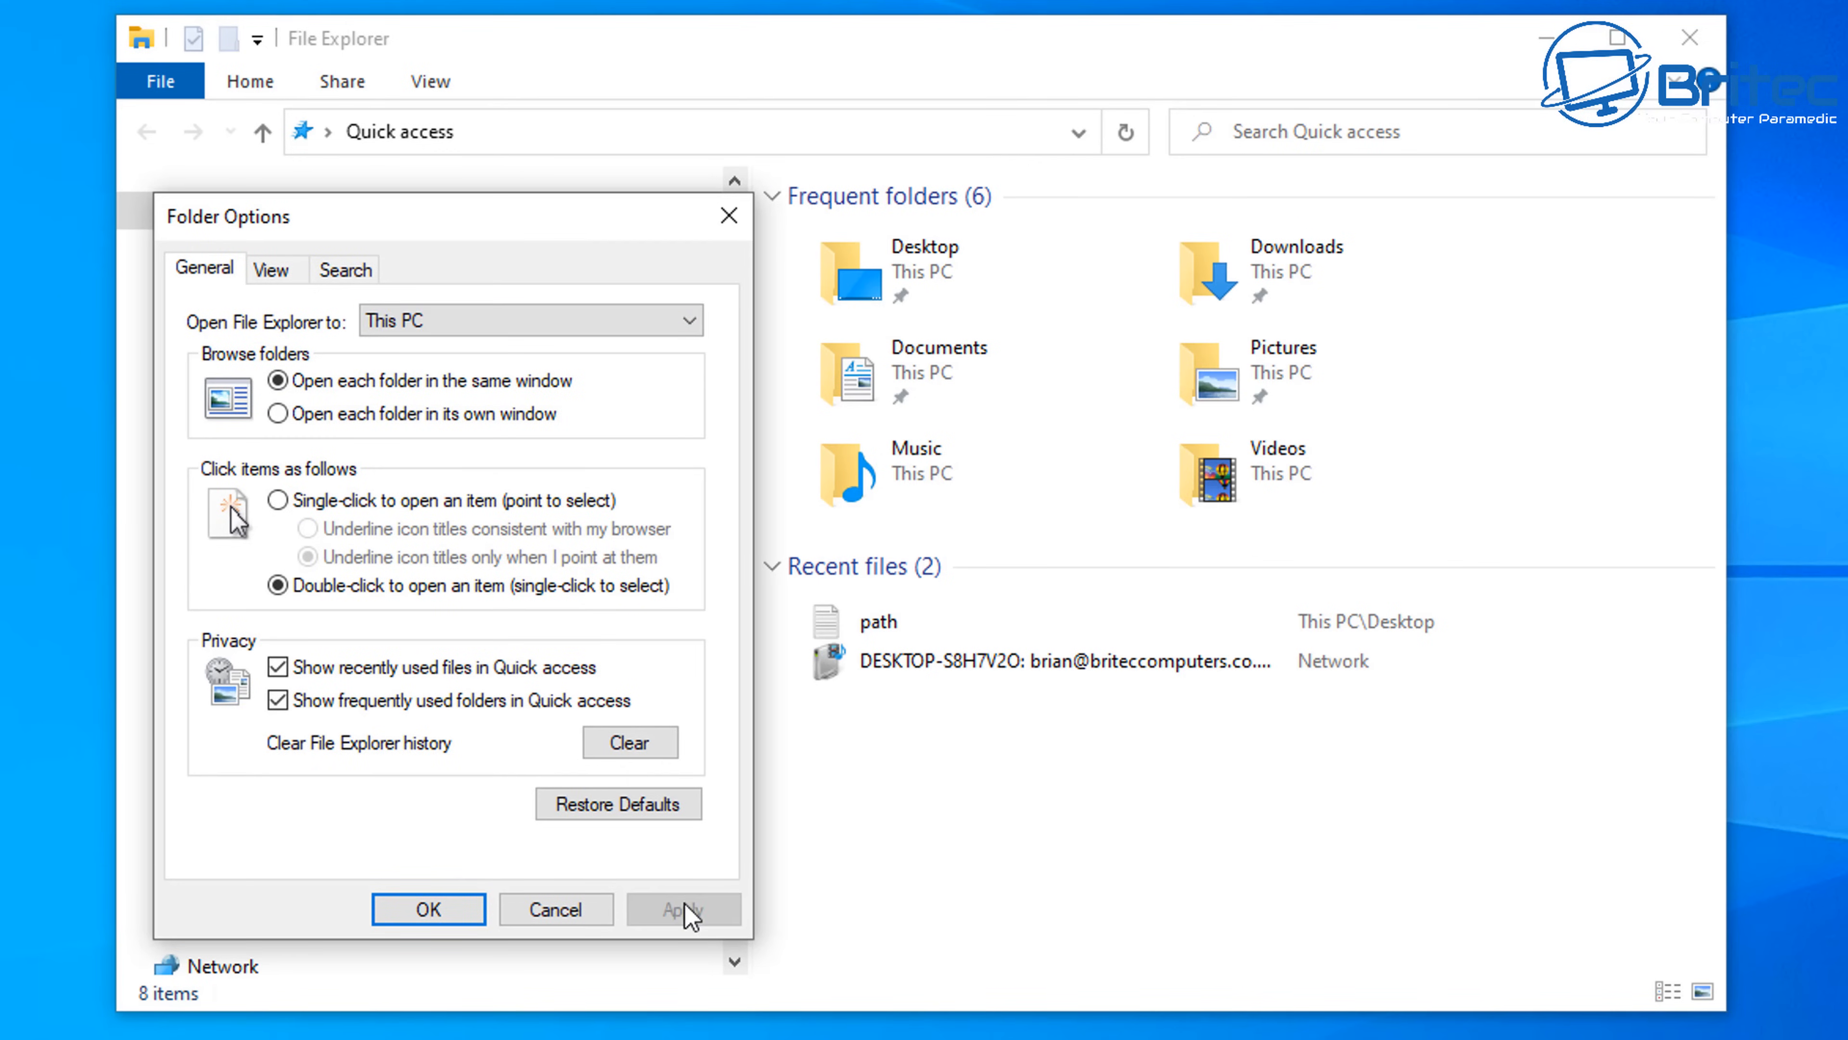
left_click(428, 910)
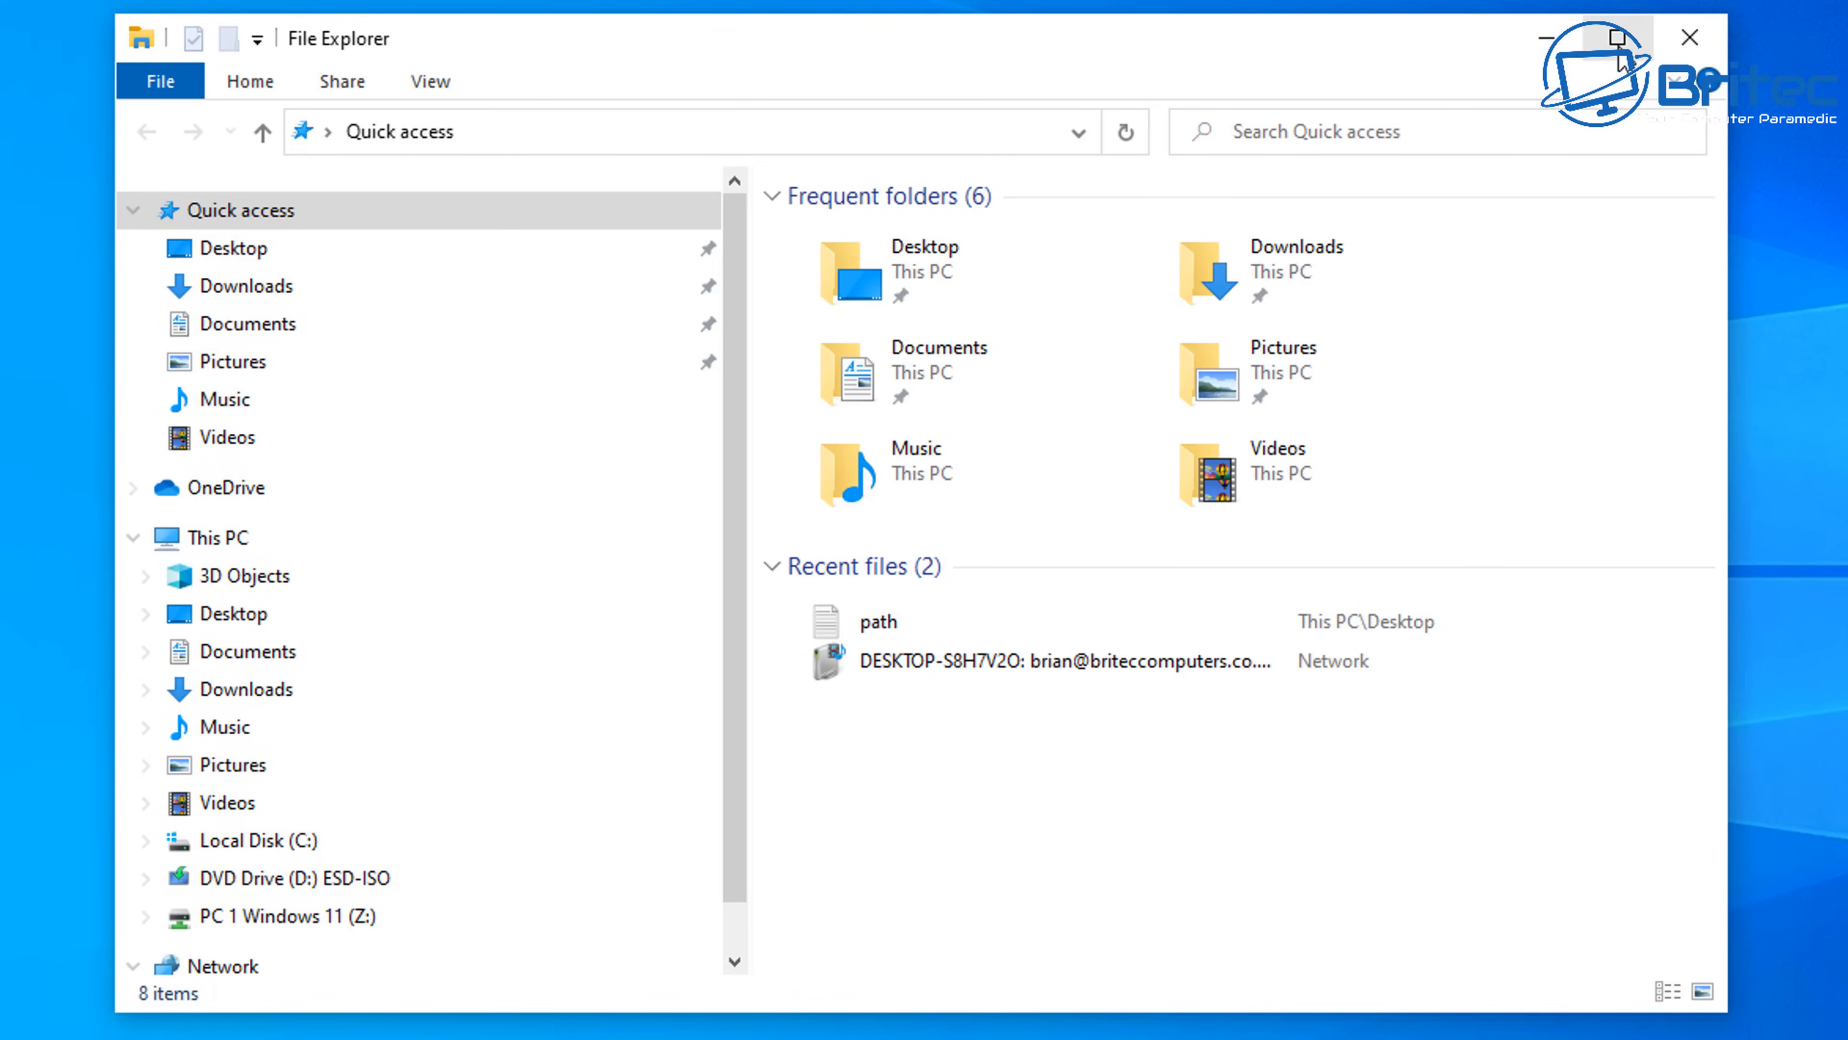
Close and reopen File Explorer to check its start location and the mapped drive under network locations.
left_click(1690, 37)
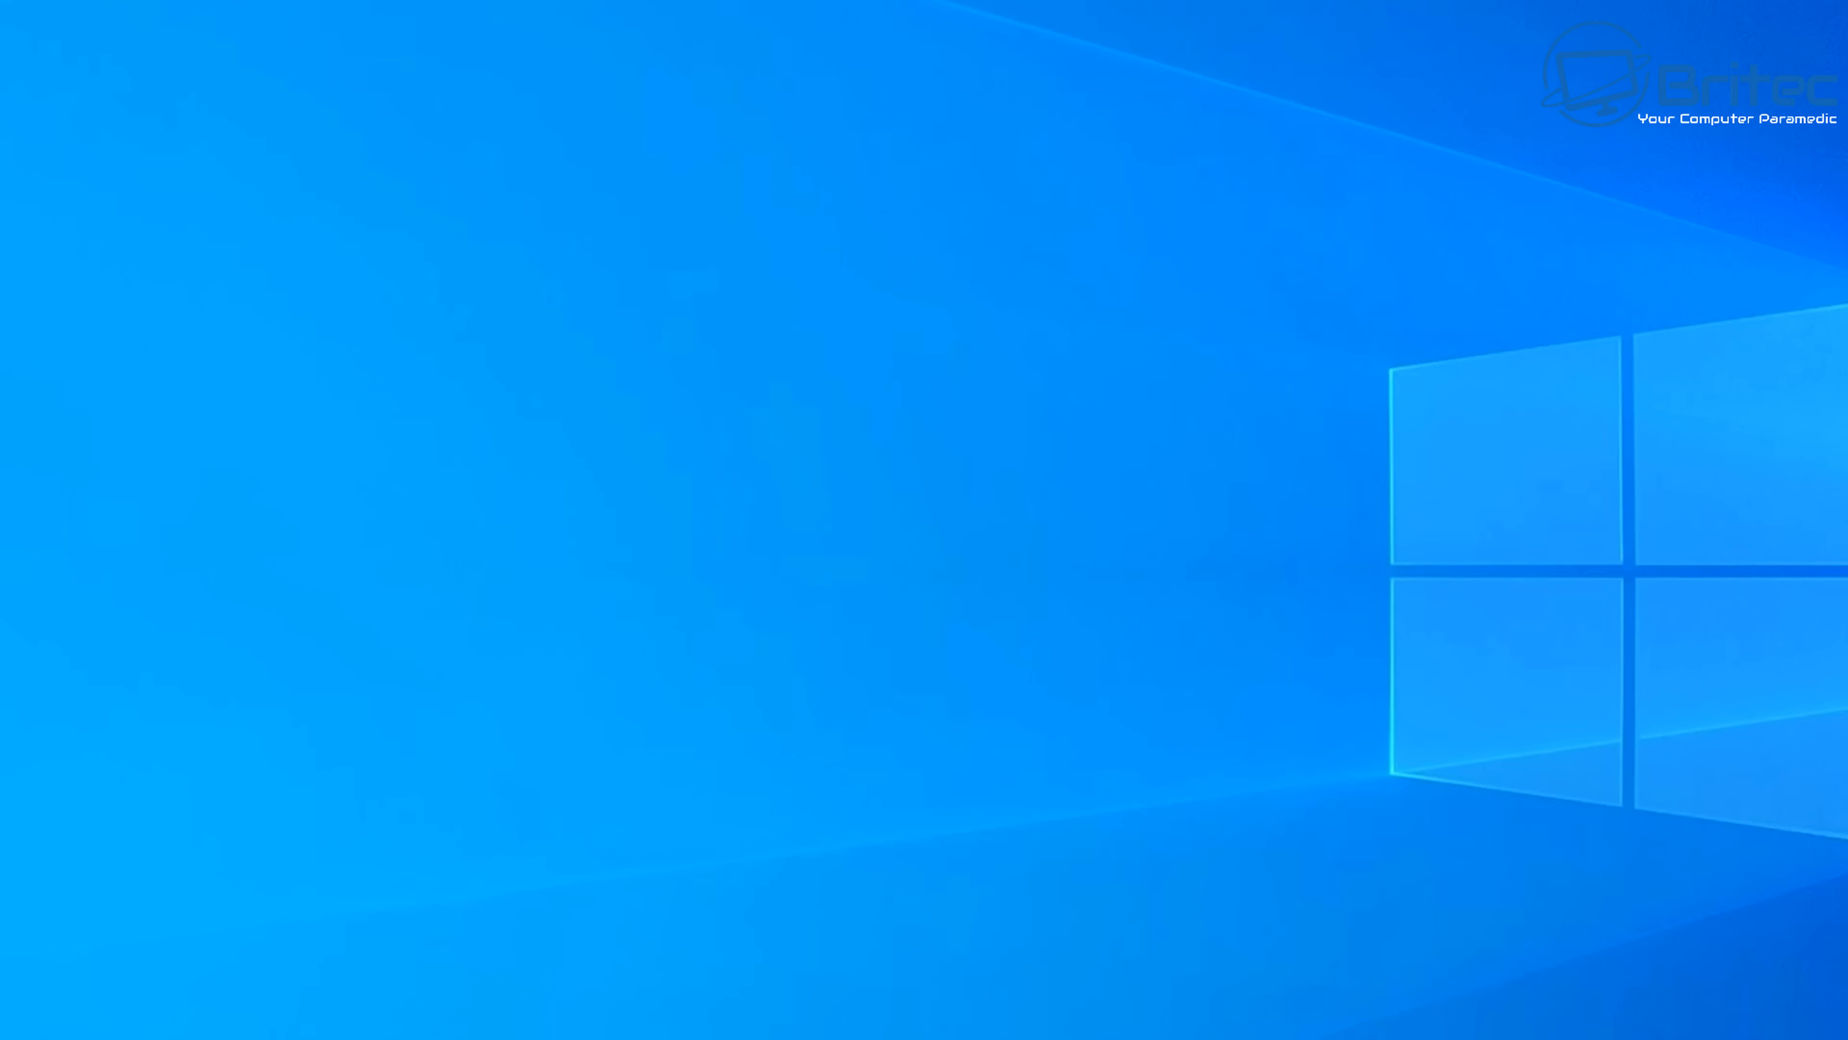
right_click(398, 1039)
left_click(422, 1038)
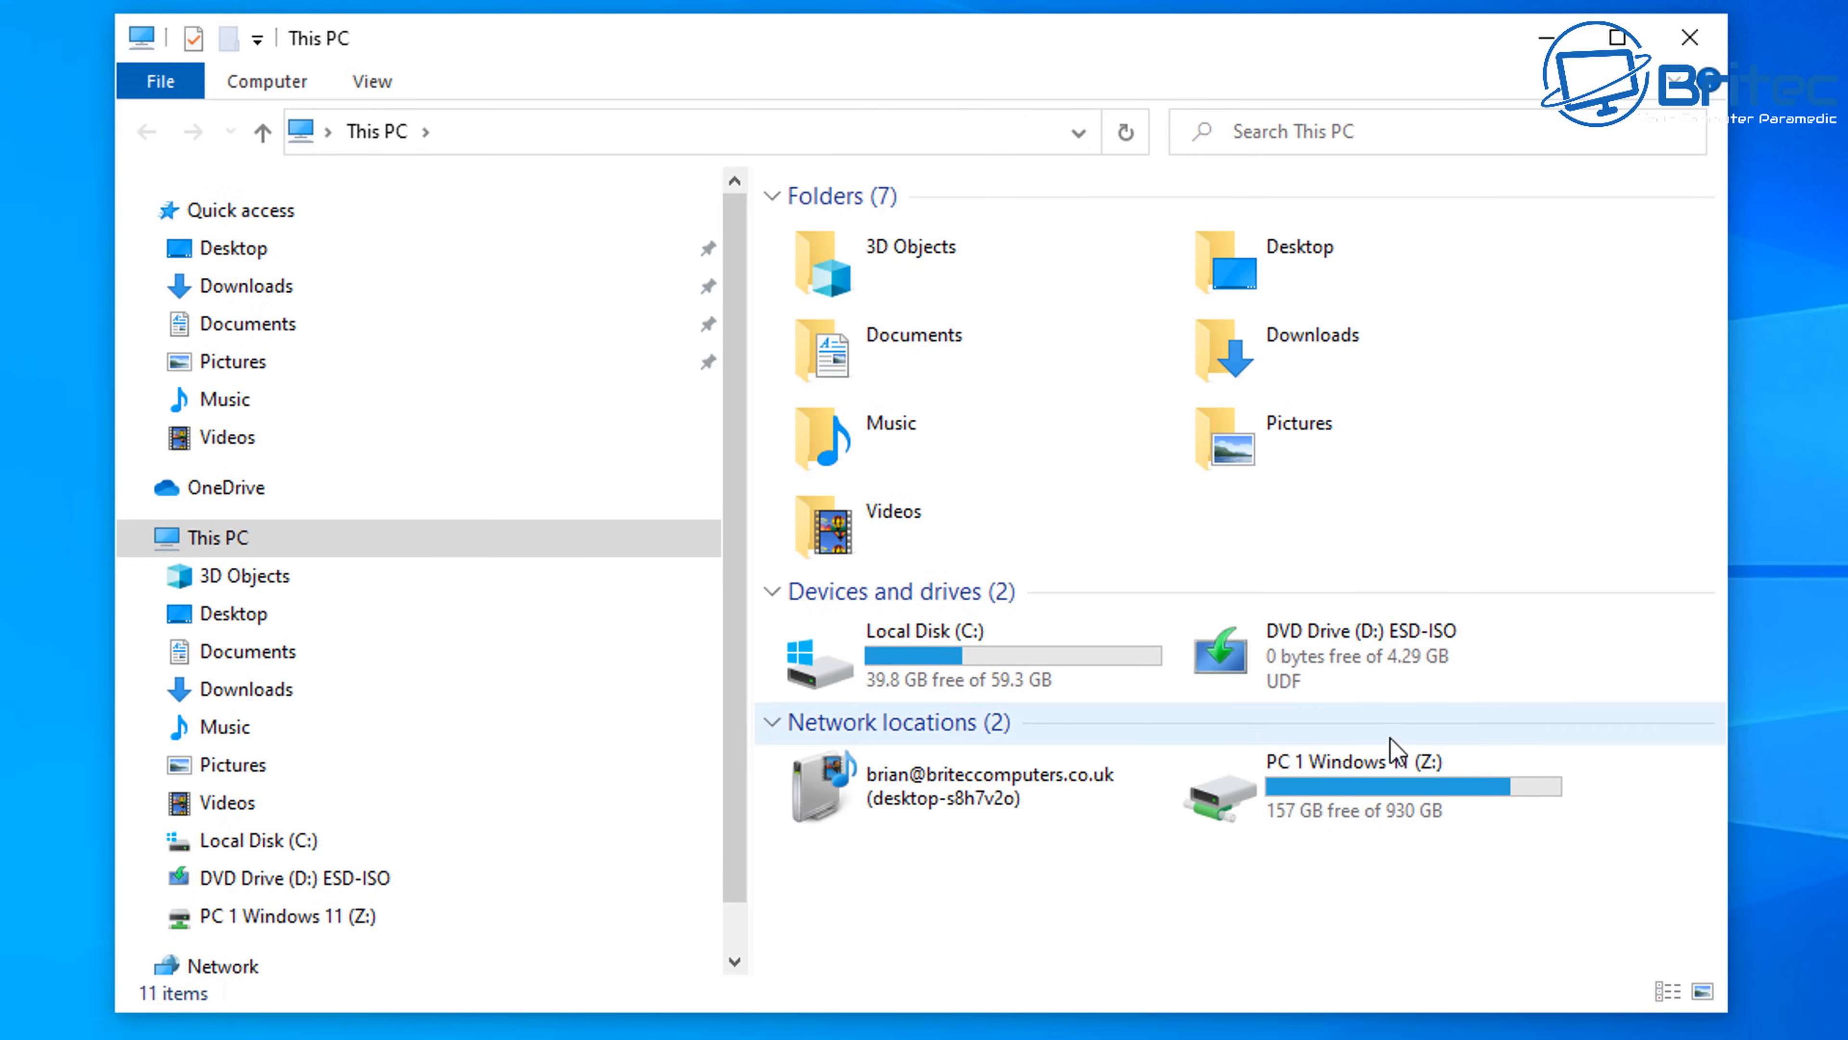
left_click_drag(1048, 58, 1072, 37)
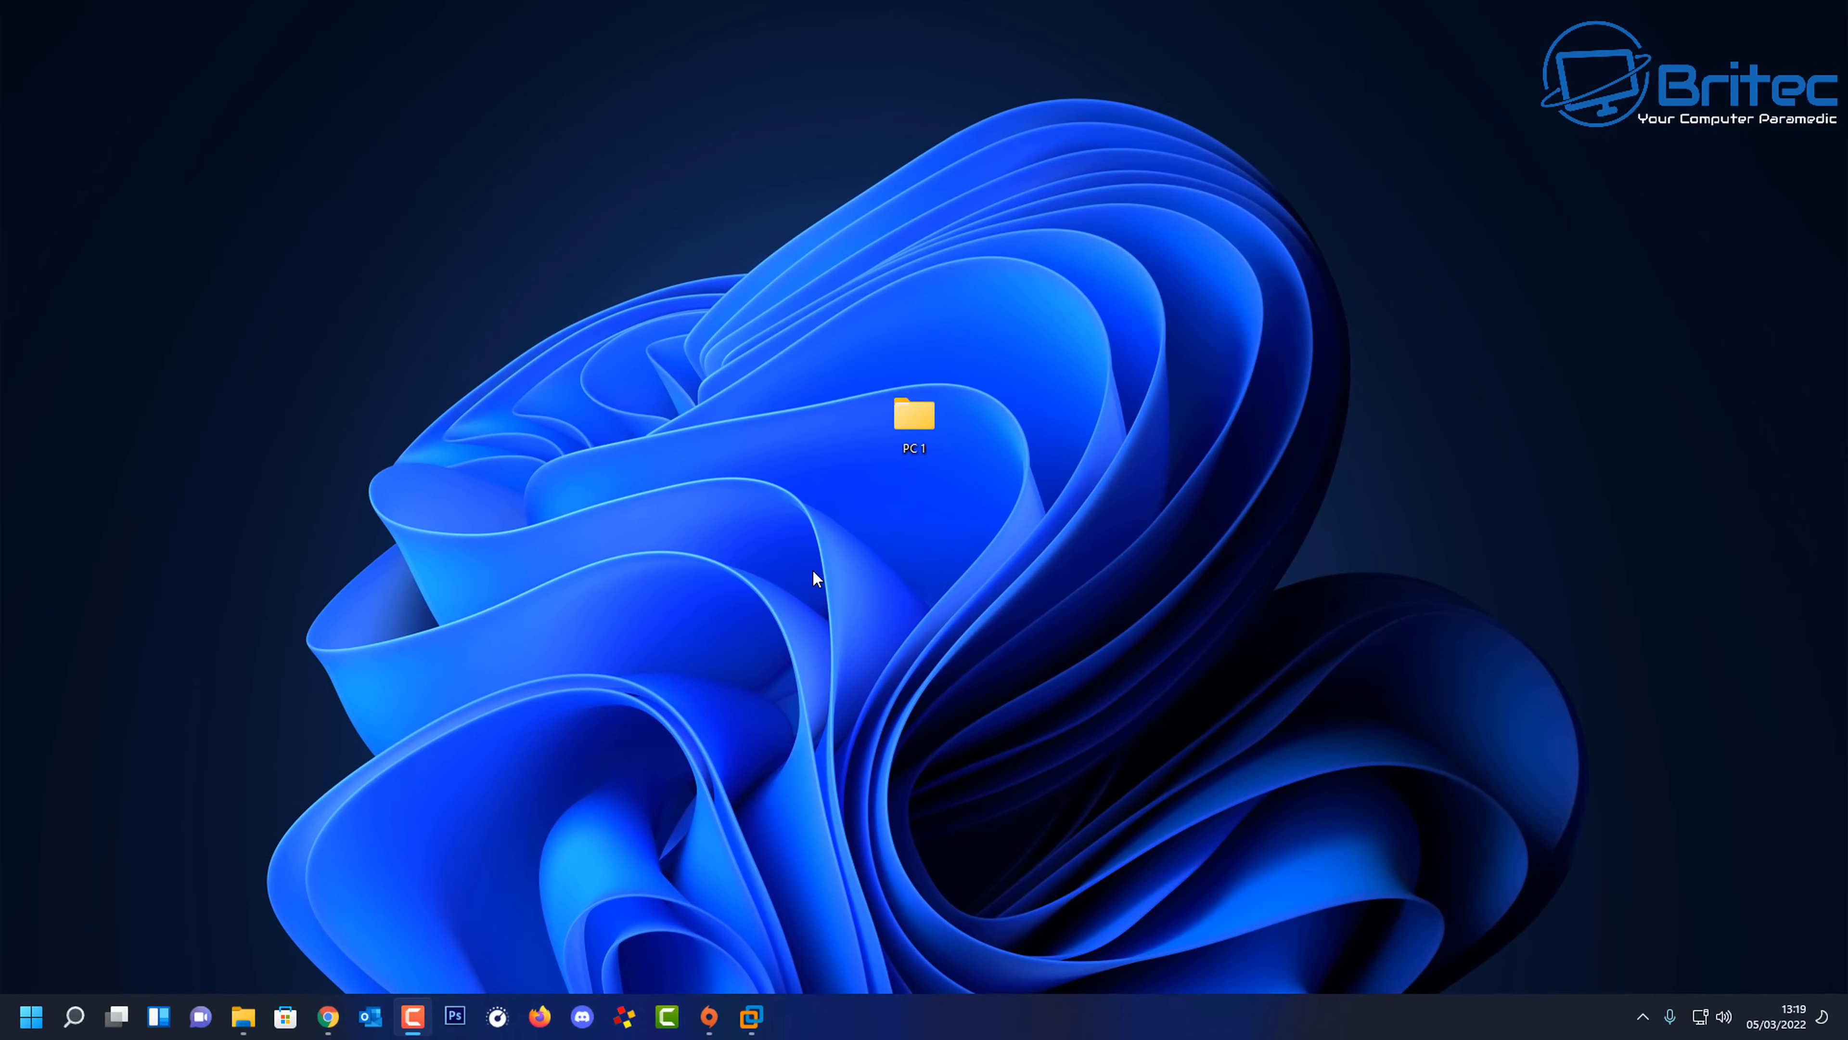
Check the PC 1 folder's files on the Windows 11 PC, close it, and move the folder to the desktop's upper-left corner.
double_click(904, 422)
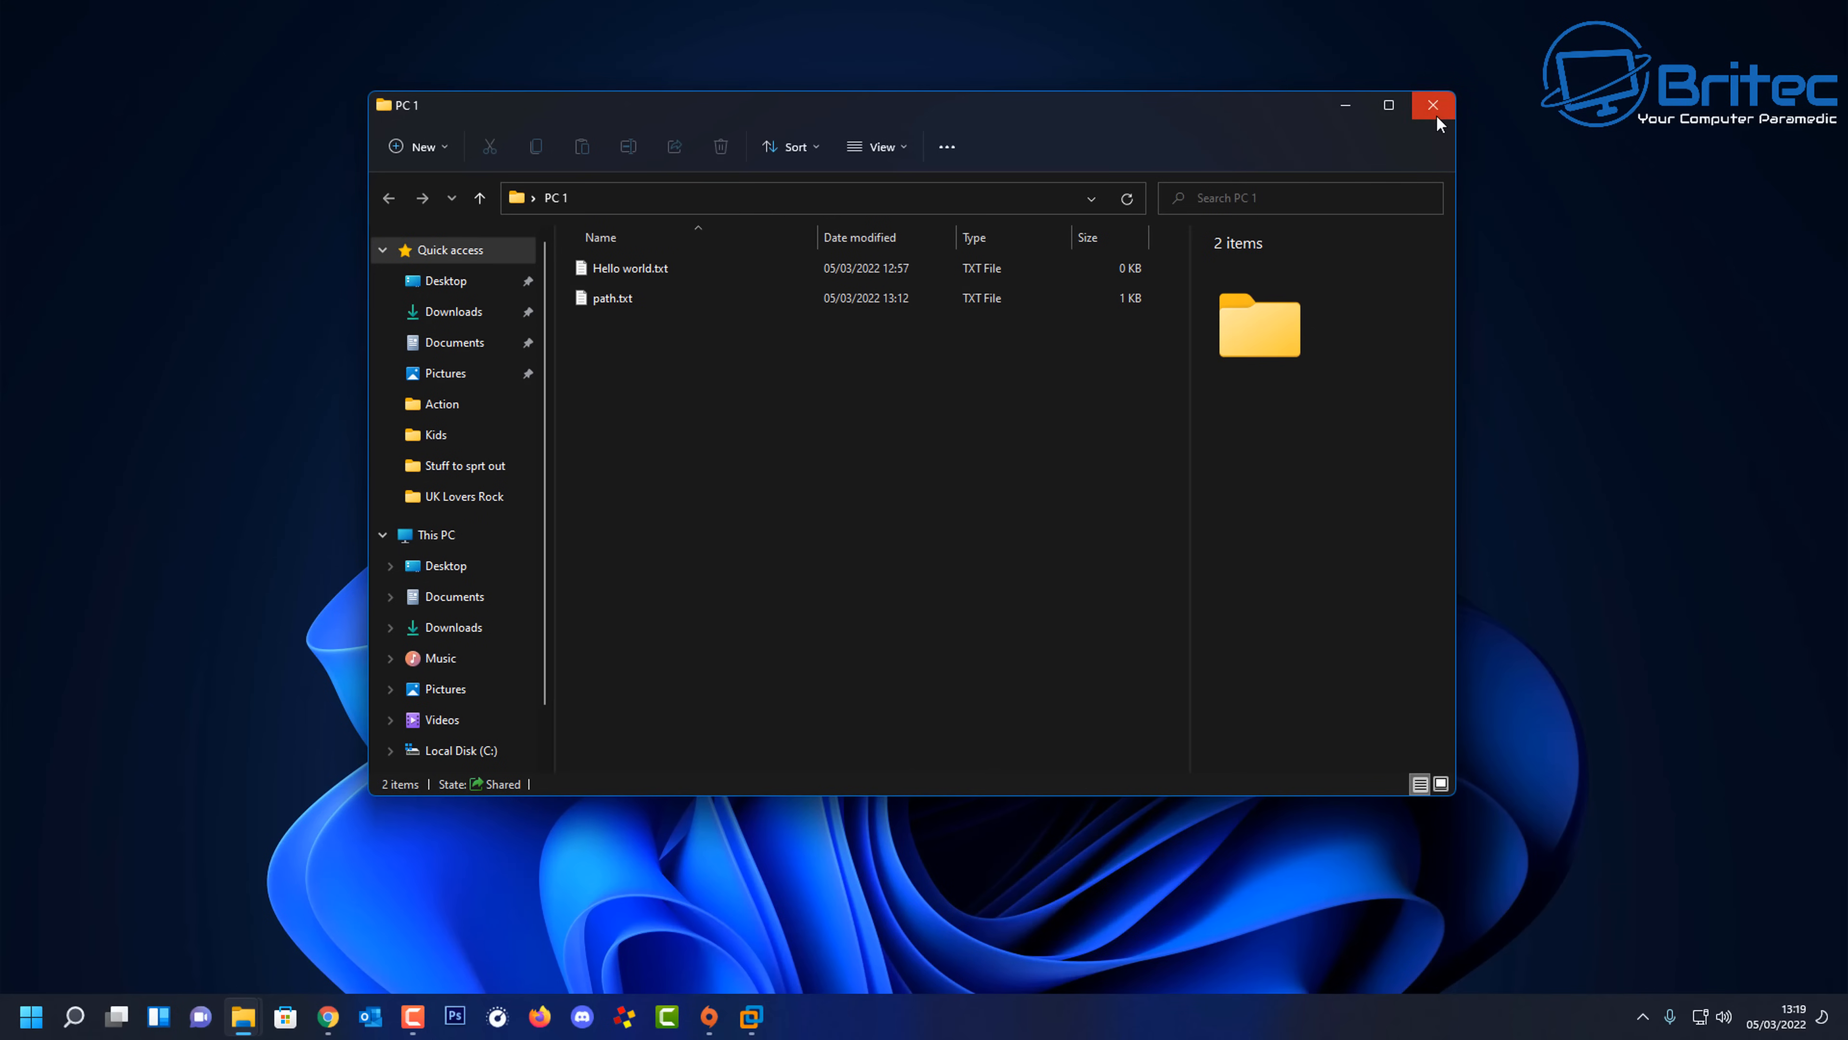
left_click(1433, 106)
left_click_drag(922, 431, 85, 76)
left_click(132, 379)
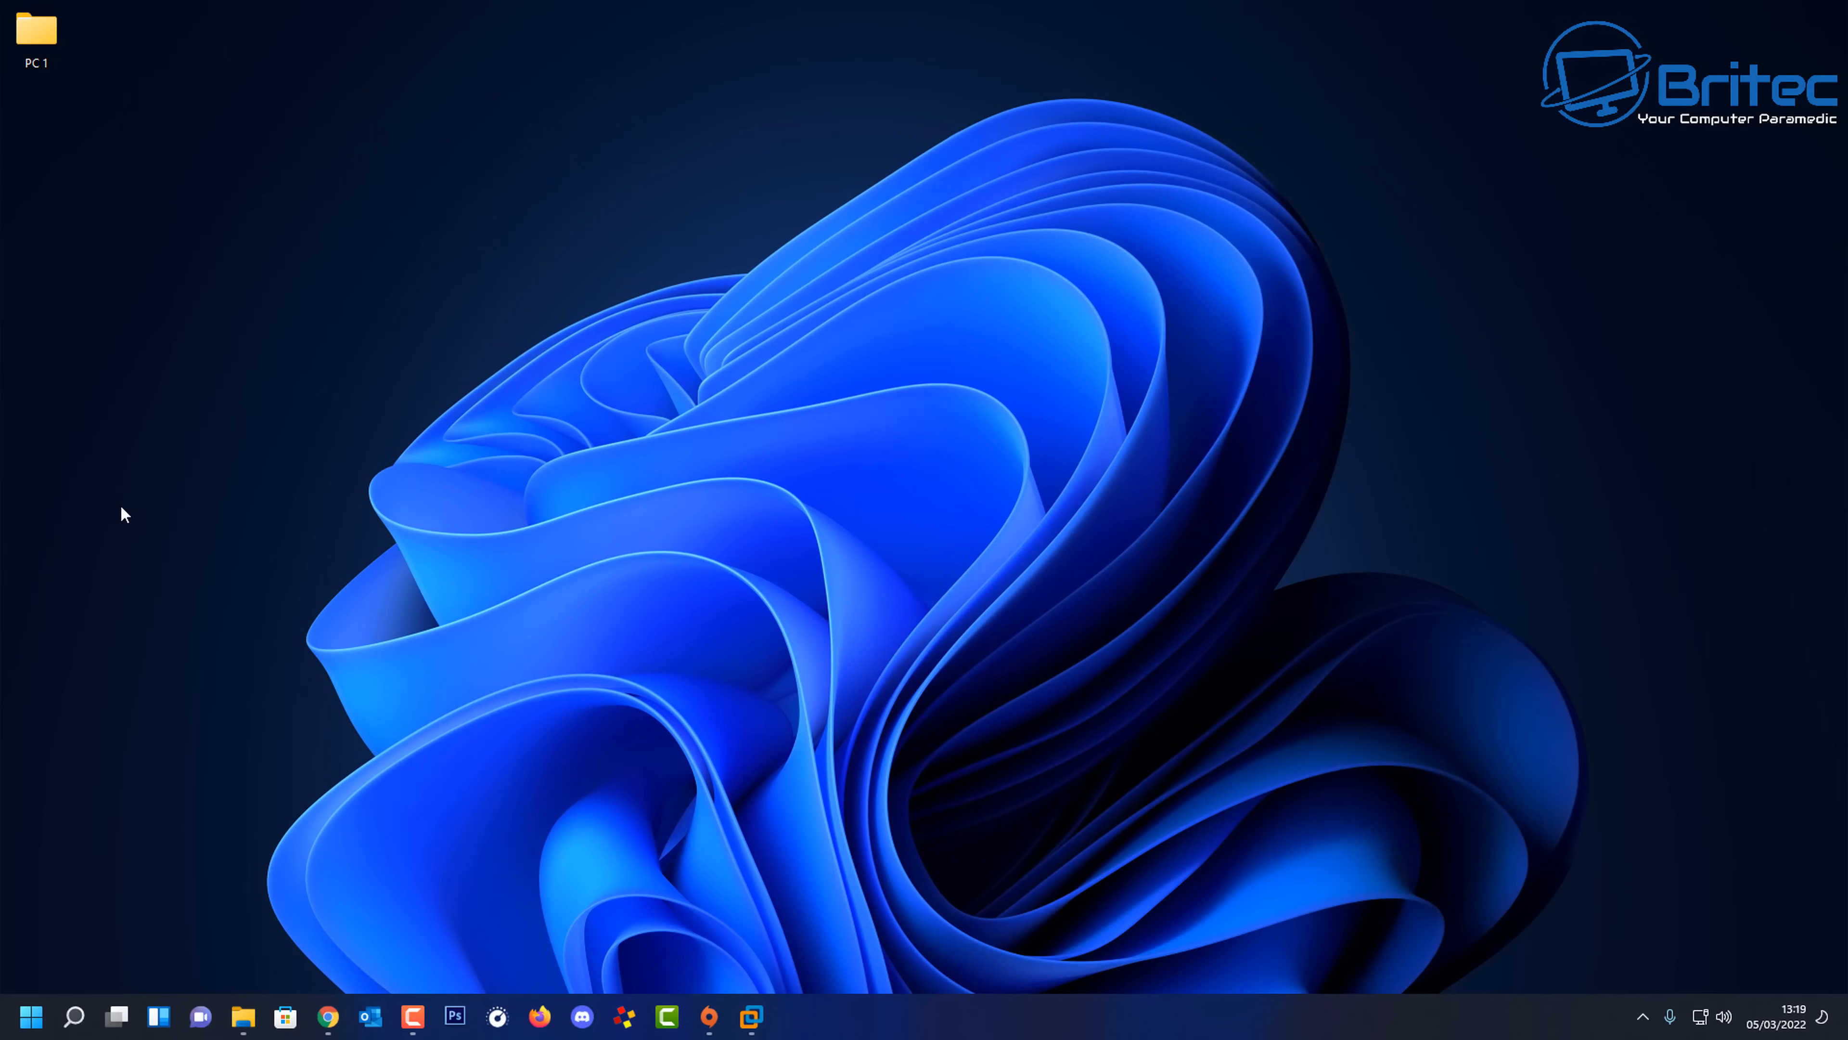